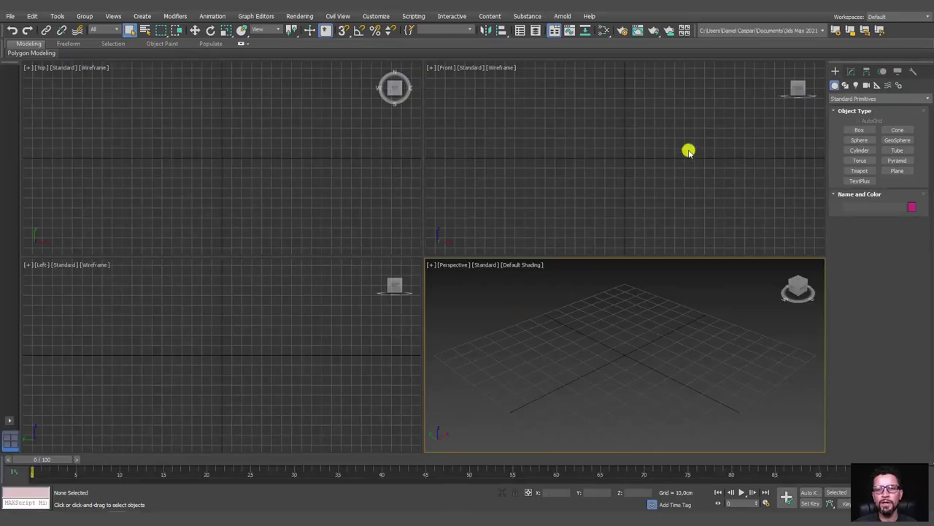
# Draw a 1x1-segment plane in the Front viewport and move it up above the grid
pyautogui.moveTo(686, 150); pyautogui.dragTo(694, 190, button='middle')
pyautogui.click(897, 170)
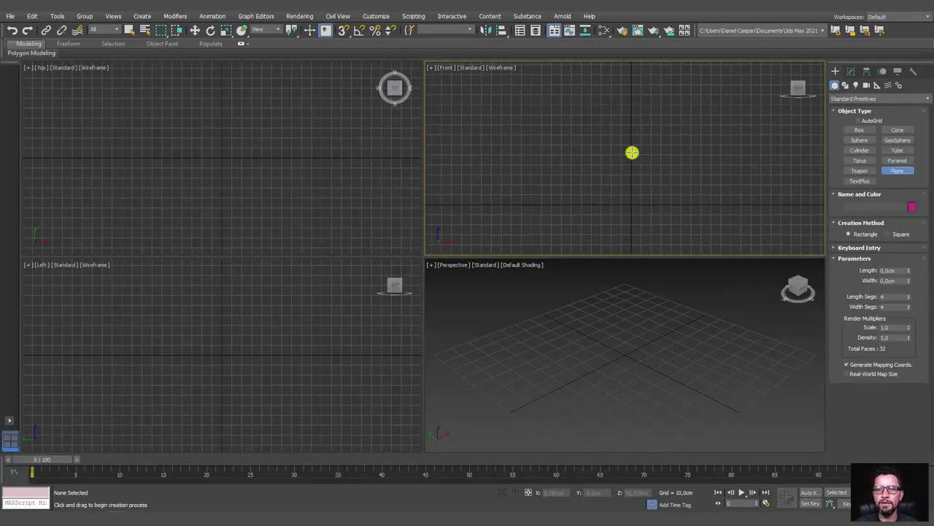
pyautogui.moveTo(632, 153); pyautogui.dragTo(678, 198)
pyautogui.moveTo(913, 299); pyautogui.dragTo(909, 315)
pyautogui.rightClick(632, 411)
pyautogui.press('z')
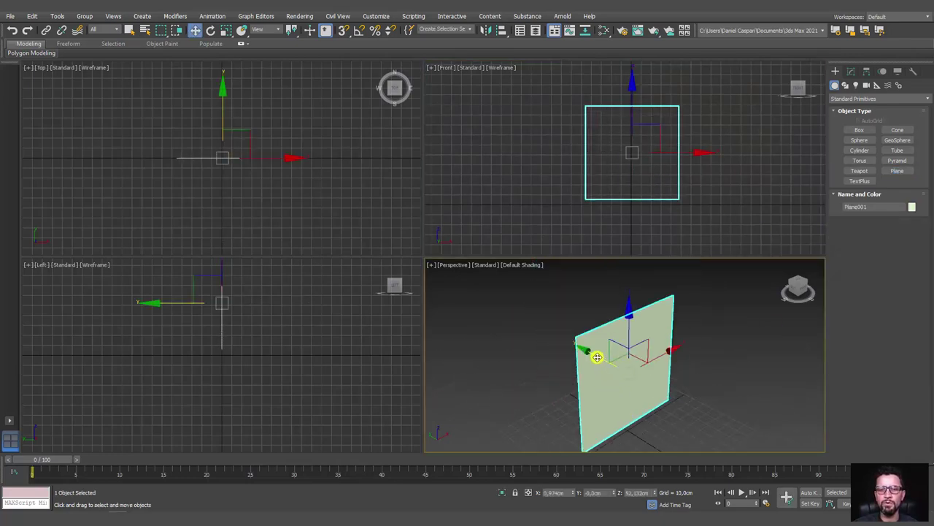
pyautogui.moveTo(599, 367); pyautogui.dragTo(475, 319)
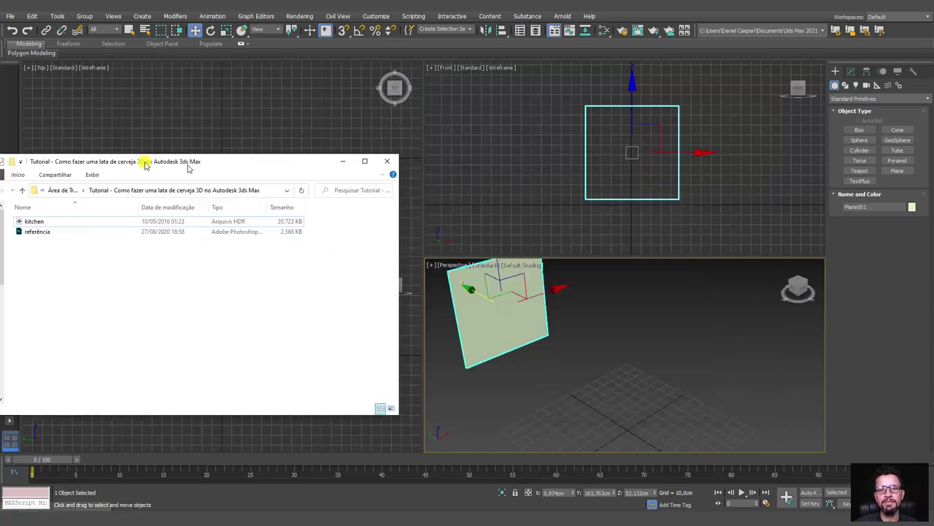
# Drag referência.psd from File Explorer onto the plane to texture it with the can photos
pyautogui.moveTo(563, 165); pyautogui.dragTo(145, 163)
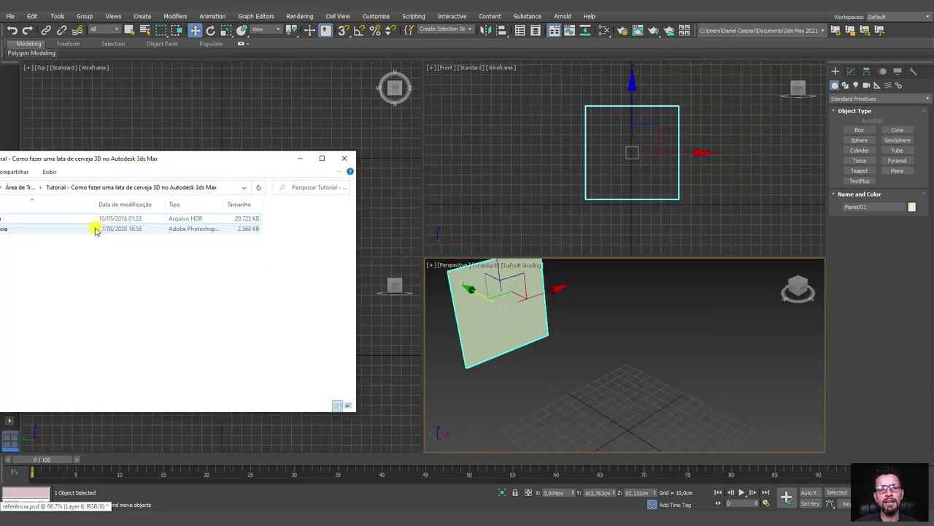
pyautogui.moveTo(93, 226)
pyautogui.mouseDown()
pyautogui.moveTo(90, 236)
pyautogui.moveTo(491, 292)
pyautogui.mouseUp()
pyautogui.keyDown('alt'); pyautogui.moveTo(565, 373); pyautogui.dragTo(643, 417, button='middle'); pyautogui.keyUp('alt')
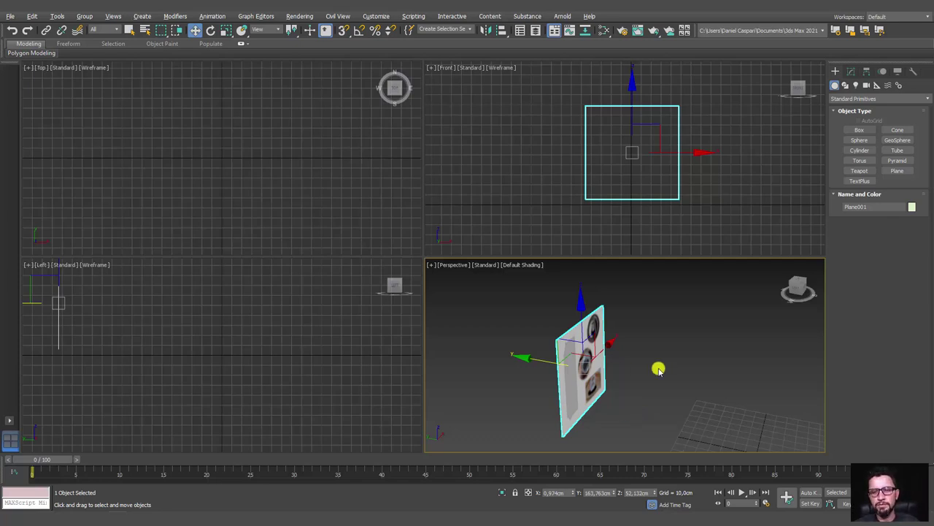
# Orbit, zoom and pan to centre the textured plane, and maximize the Perspective viewport
pyautogui.keyDown('alt'); pyautogui.moveTo(659, 368); pyautogui.dragTo(603, 358, button='middle'); pyautogui.keyUp('alt')
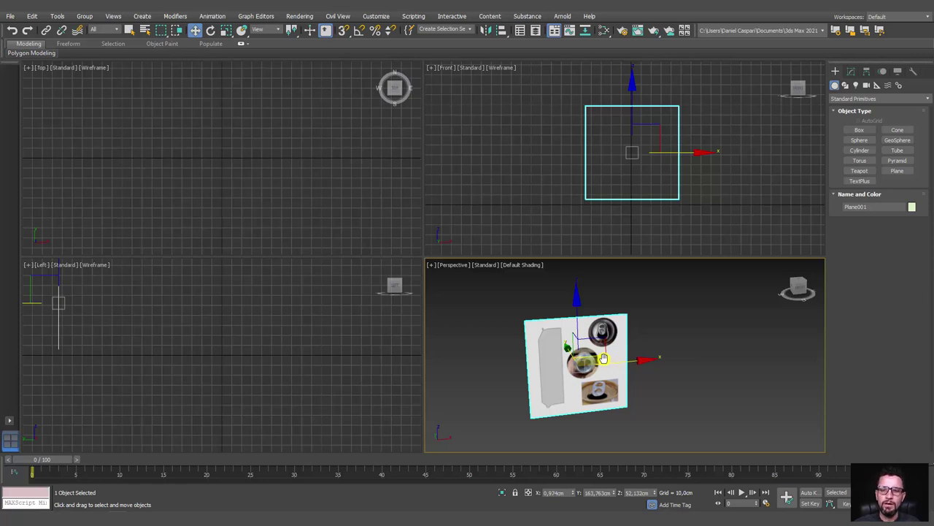
pyautogui.scroll(2, 603, 357)
pyautogui.scroll(4, 604, 358)
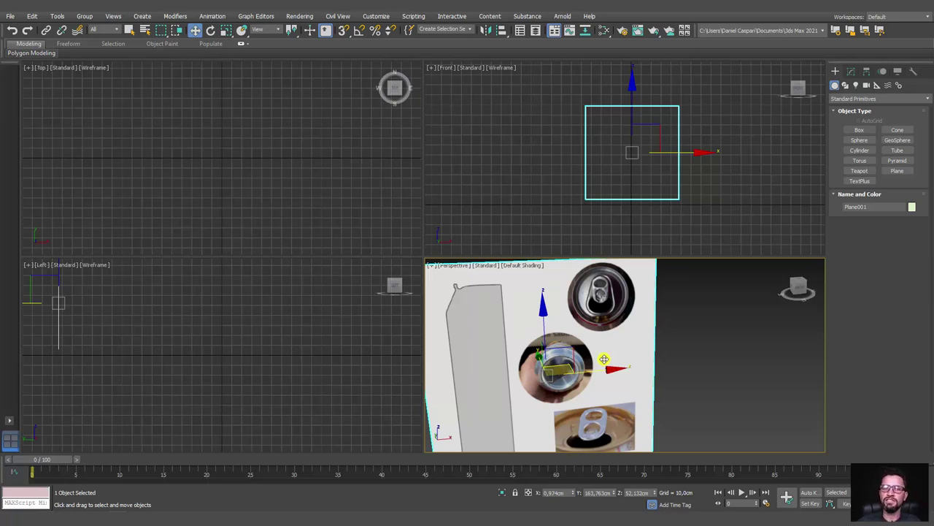
pyautogui.moveTo(656, 351); pyautogui.dragTo(683, 362, button='middle')
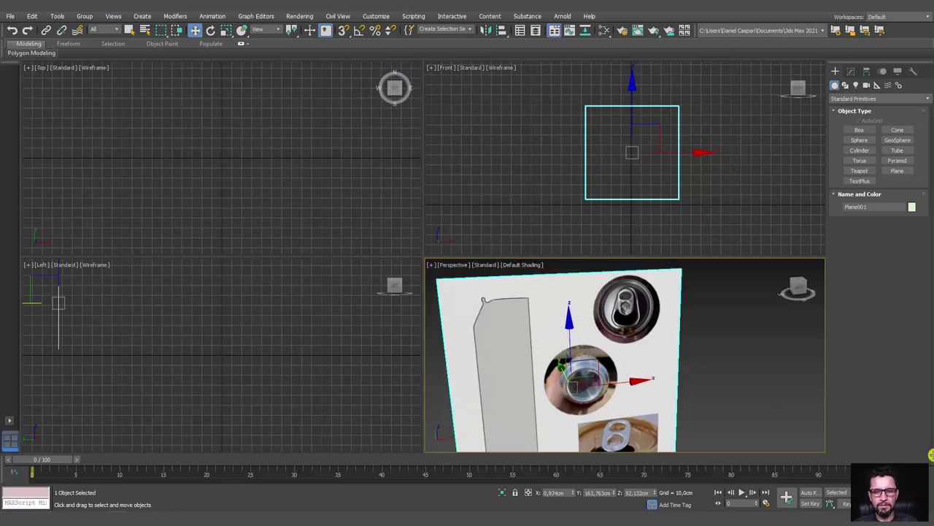
pyautogui.hotkey('alt', 'w')
pyautogui.moveTo(573, 349); pyautogui.dragTo(637, 359, button='middle')
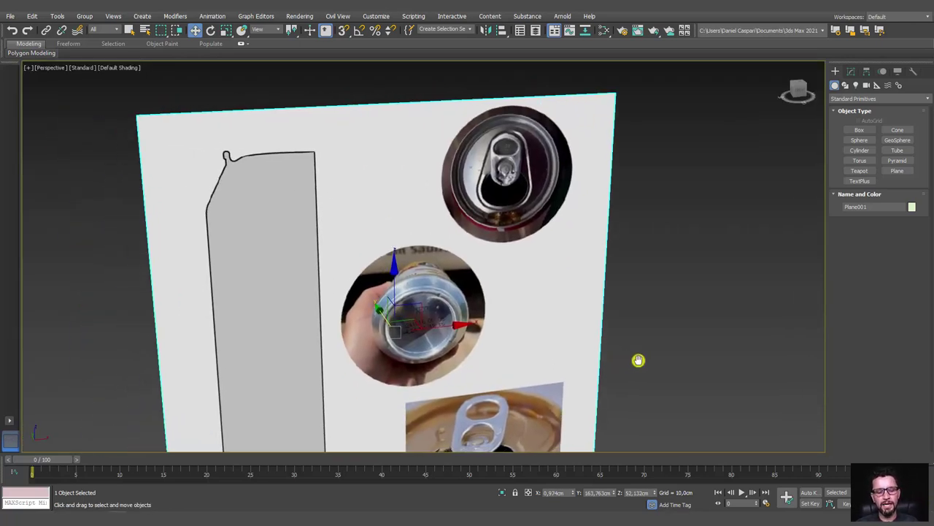
# Switch to a shaded Front view, hide the grid, and zoom in on the can top
pyautogui.press('f')
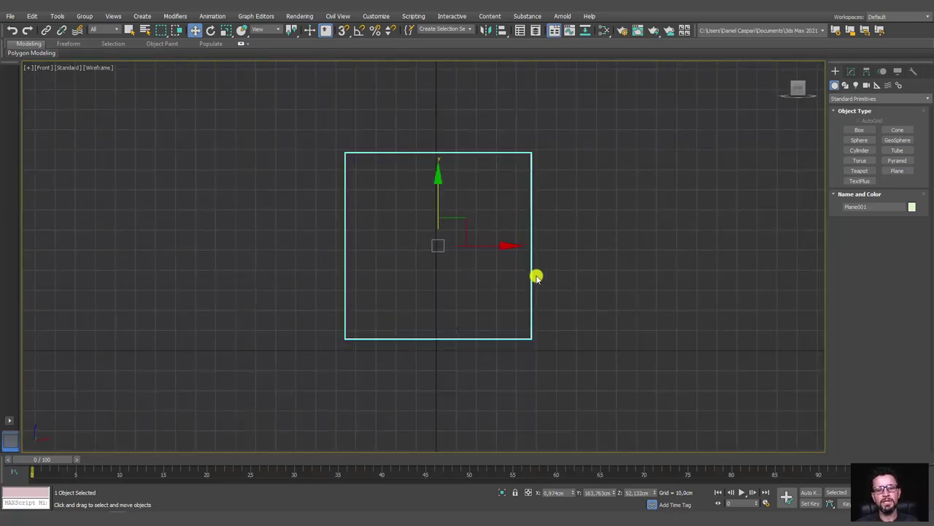
pyautogui.press('F3')
pyautogui.press('g')
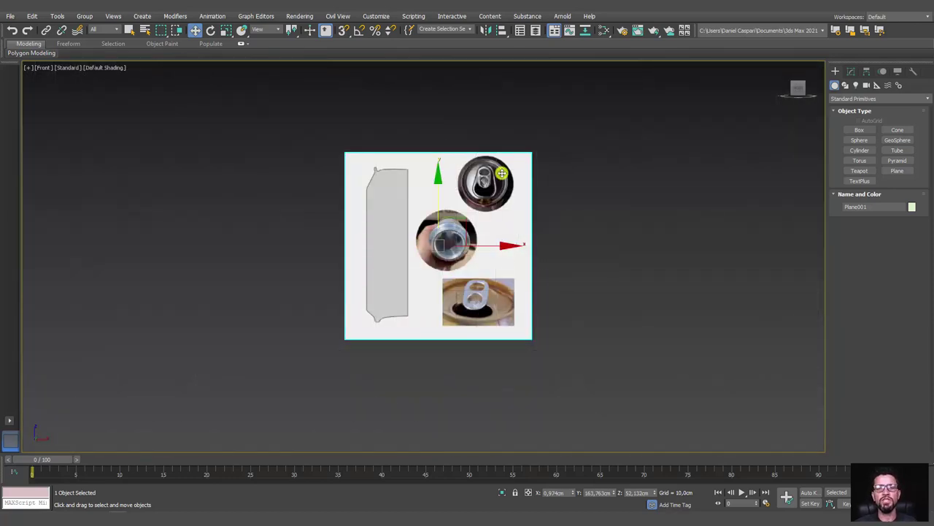
pyautogui.scroll(5, 502, 173)
pyautogui.scroll(2, 480, 165)
pyautogui.scroll(1, 583, 231)
pyautogui.scroll(-1, 427, 243)
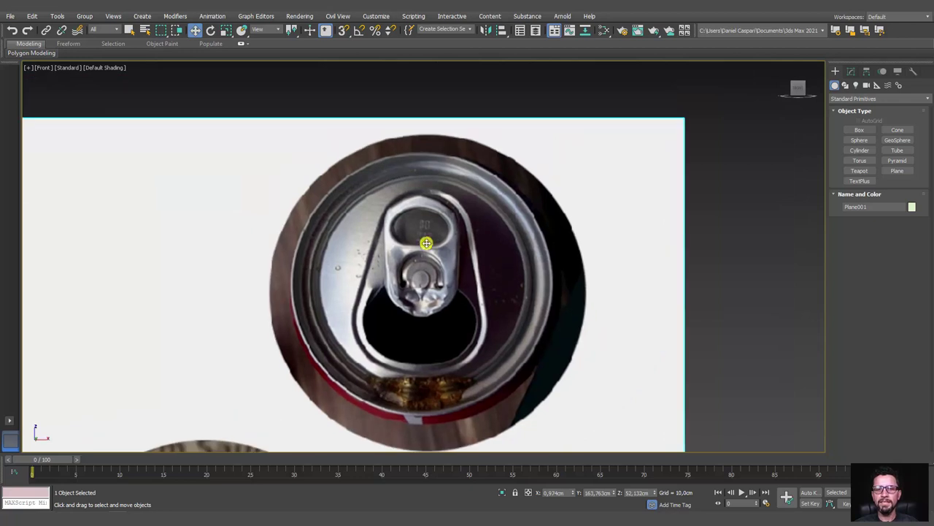
# Draw a see-through plane over the pull tab and add an Edit Poly modifier in Edge mode
pyautogui.click(898, 170)
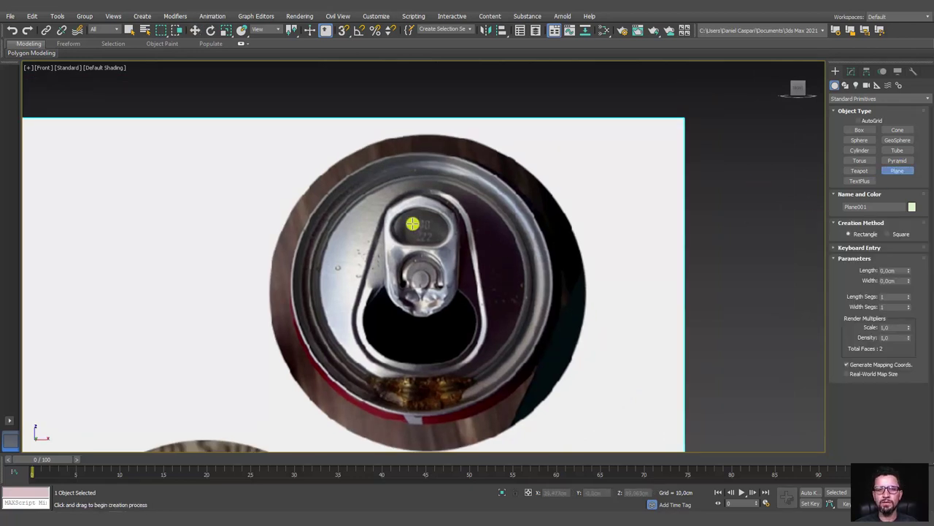
pyautogui.moveTo(383, 208); pyautogui.dragTo(458, 297)
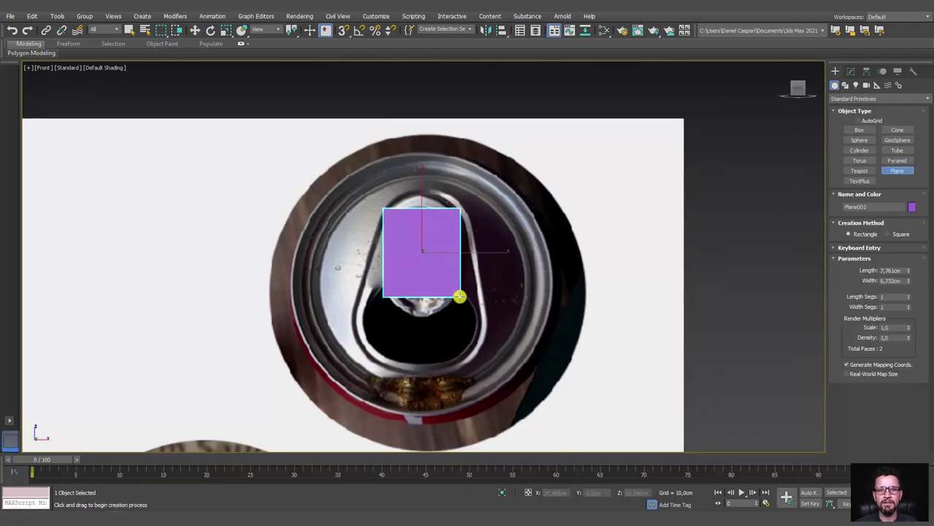
pyautogui.hotkey('alt', 'x')
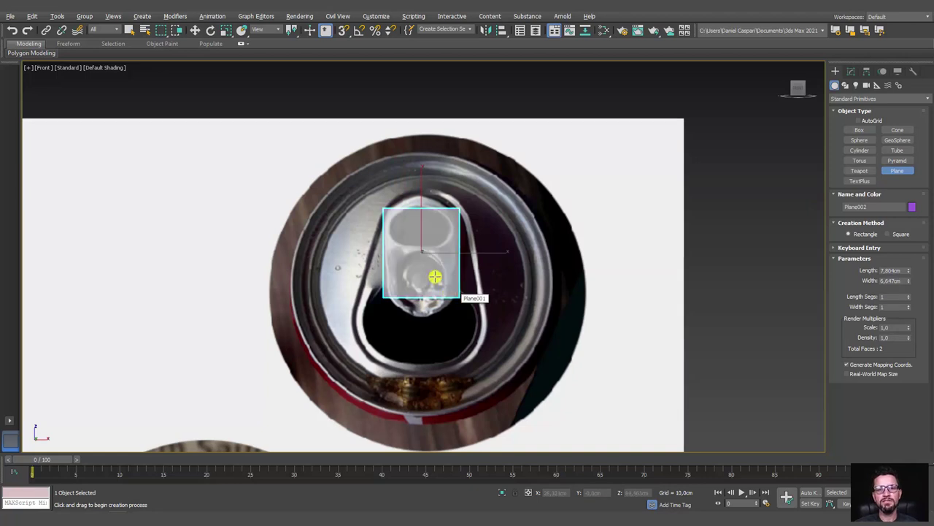
pyautogui.press('w')
pyautogui.click(851, 71)
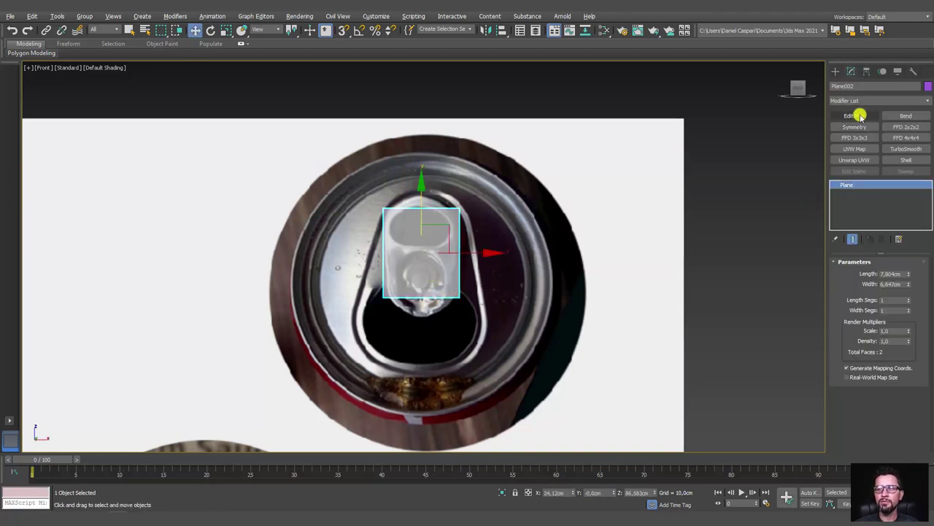
pyautogui.click(854, 115)
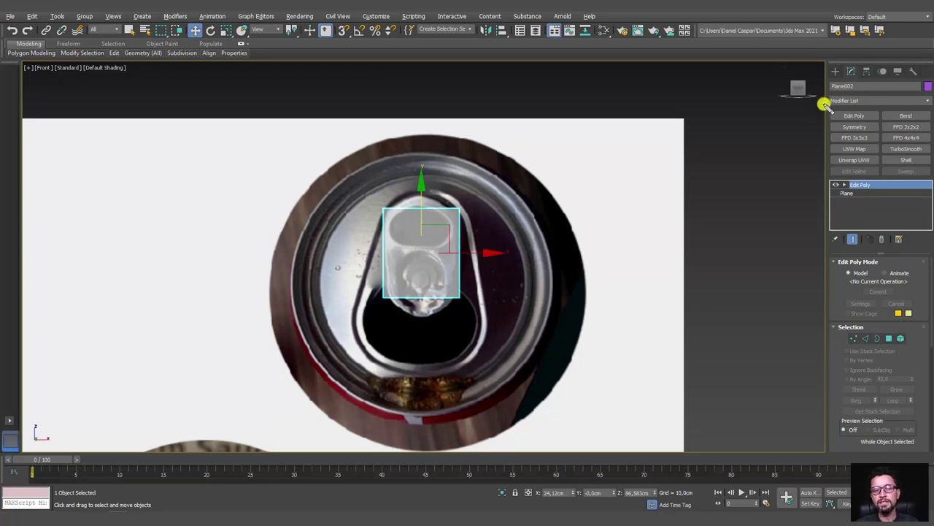
pyautogui.moveTo(826, 105); pyautogui.dragTo(930, 181)
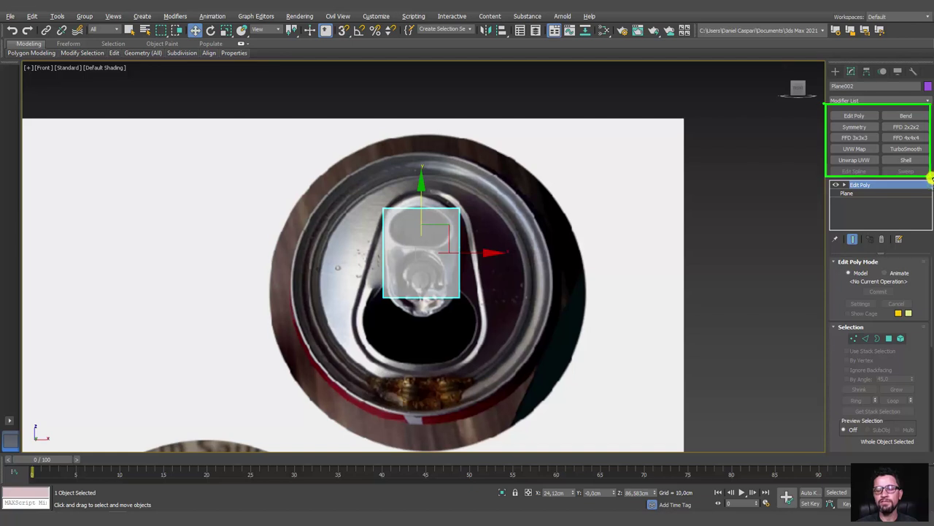
pyautogui.press('Escape')
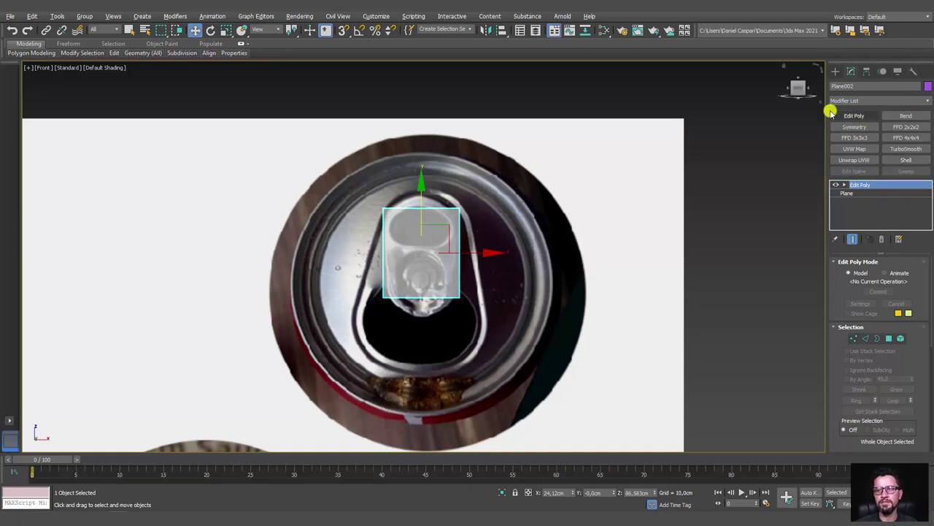
pyautogui.click(867, 338)
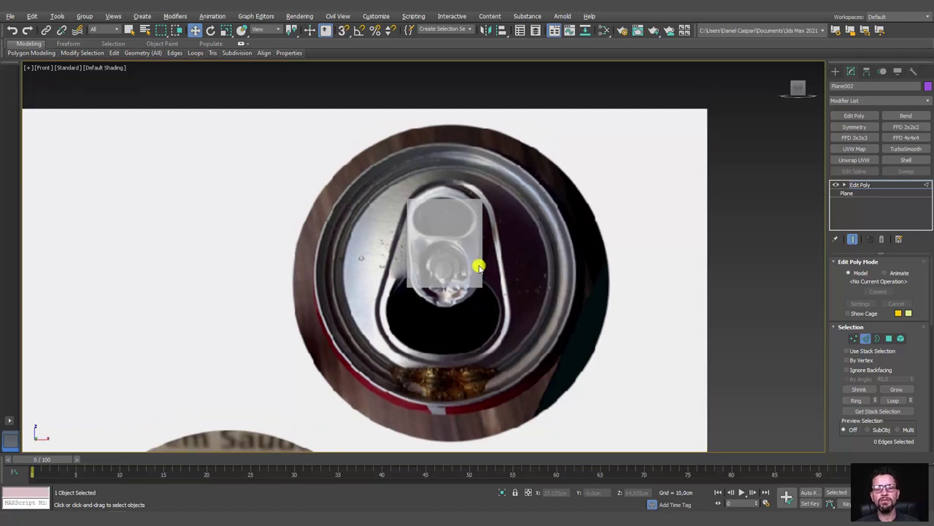
# Split the plane with a new vertical edge and scale it into a pointed outline
pyautogui.press('F4')
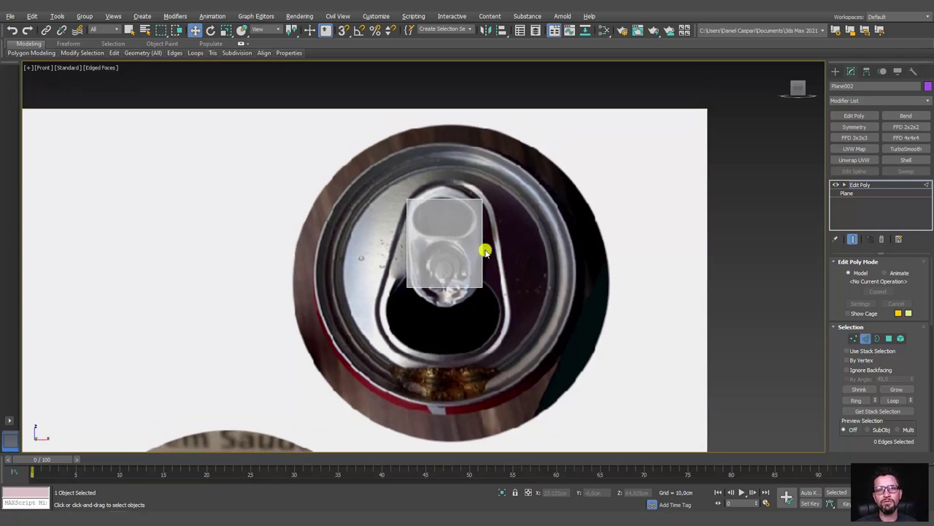
pyautogui.moveTo(450, 158); pyautogui.dragTo(438, 343)
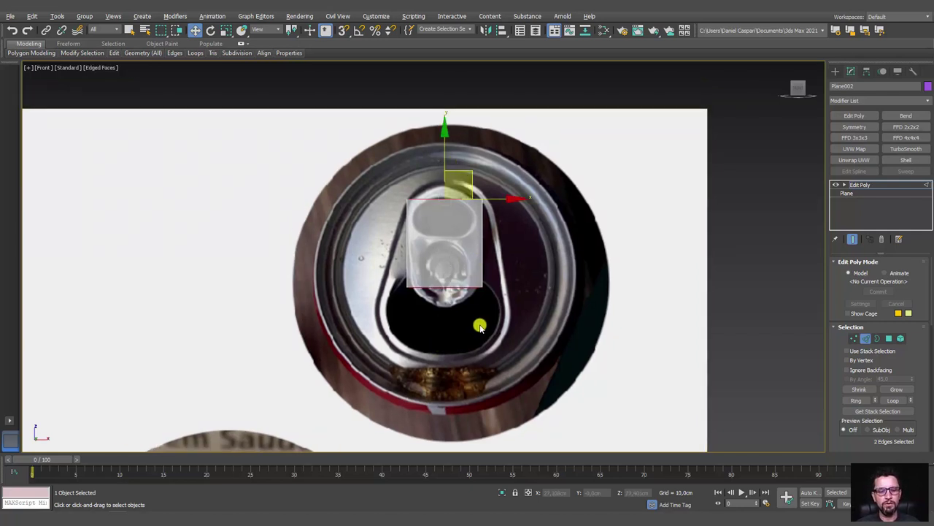
pyautogui.hotkey('ctrl', 'shift', 'e')
pyautogui.press('r')
pyautogui.moveTo(444, 182); pyautogui.dragTo(460, 158)
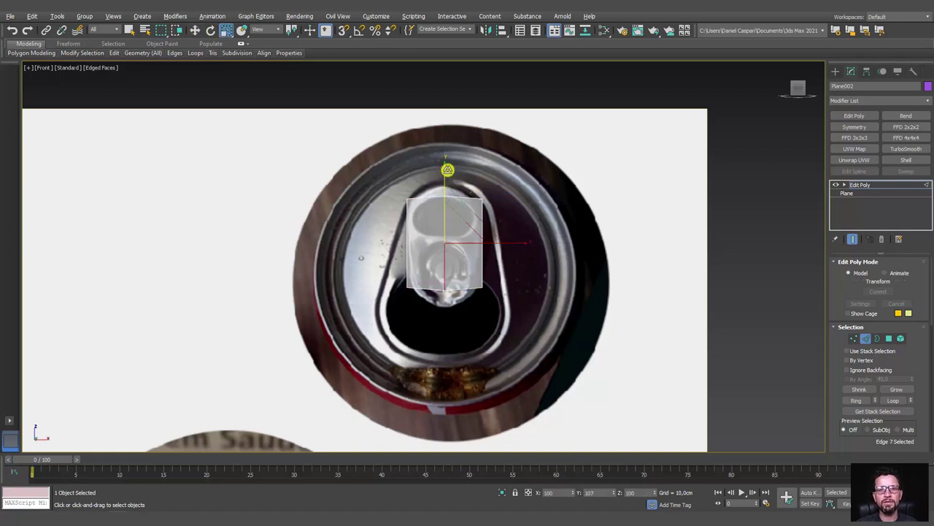
pyautogui.hotkey('alt', 'r')
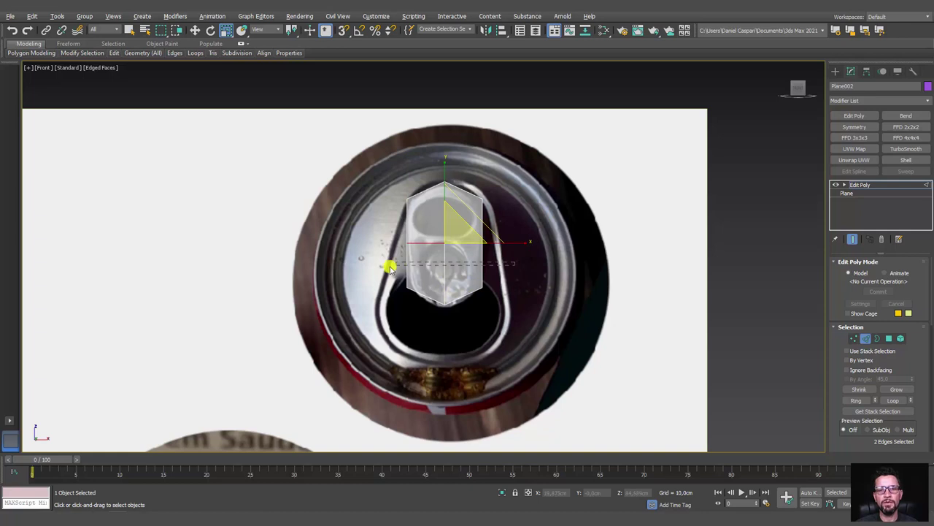
# Narrow the plane by pulling its bottom vertices inward
pyautogui.scroll(3, 442, 292)
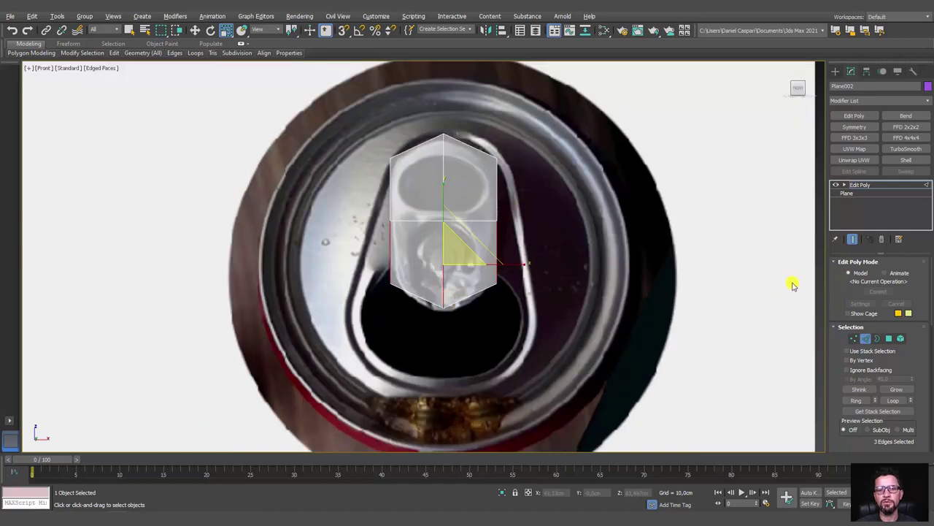
pyautogui.click(852, 340)
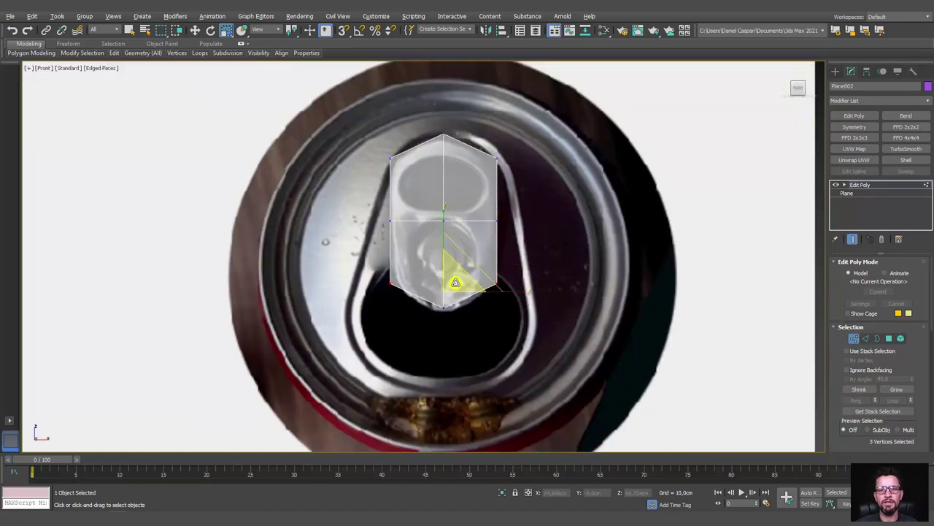
pyautogui.moveTo(456, 282); pyautogui.dragTo(455, 272)
pyautogui.press('w')
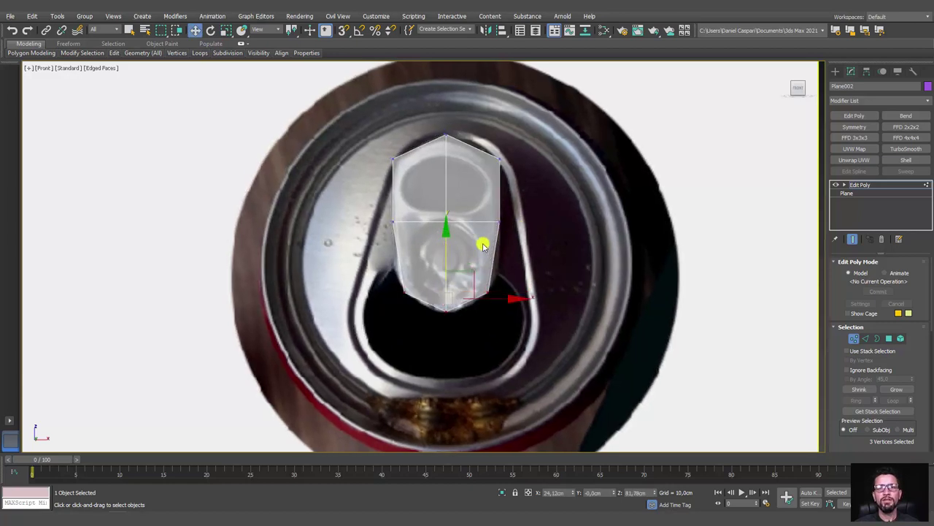
pyautogui.keyDown('alt'); pyautogui.moveTo(433, 290); pyautogui.dragTo(453, 292, button='middle'); pyautogui.keyUp('alt')
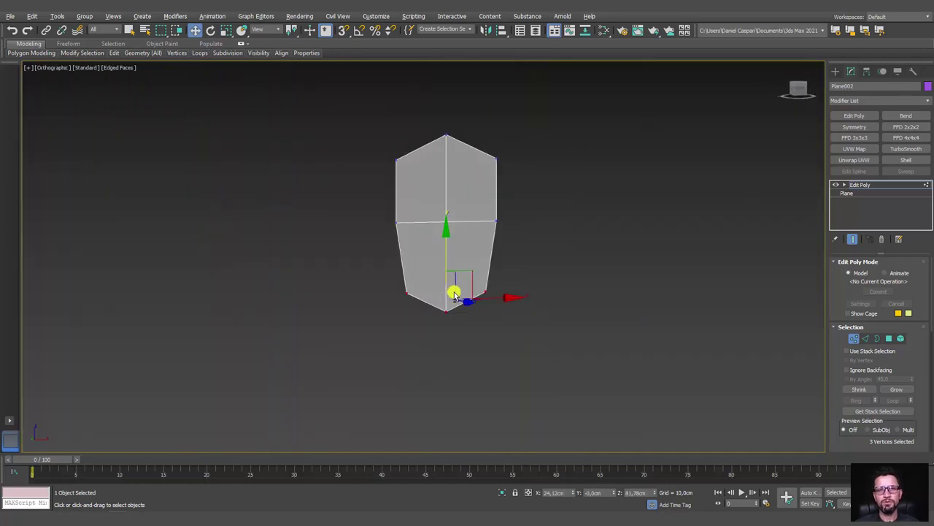
pyautogui.press('p')
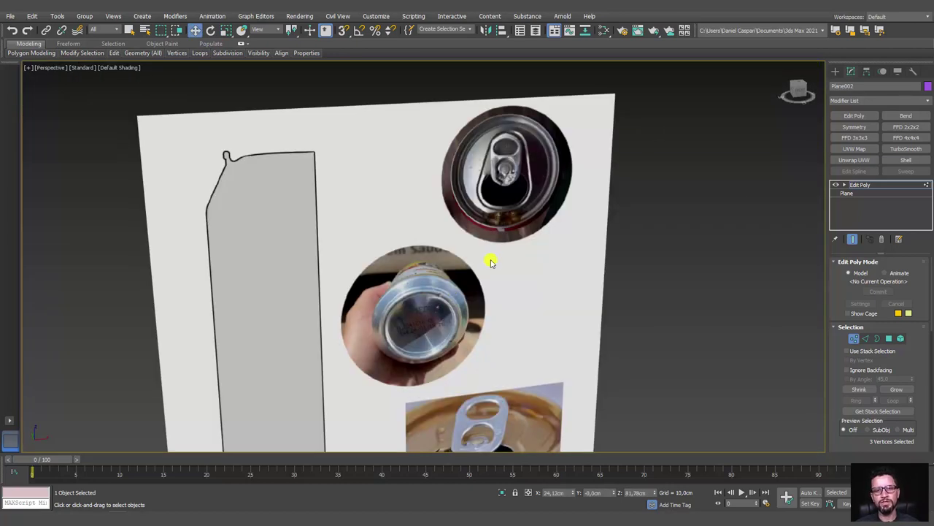
pyautogui.press('z')
# Raise the middle row of three vertices to fit the tab in the photo
pyautogui.press('f')
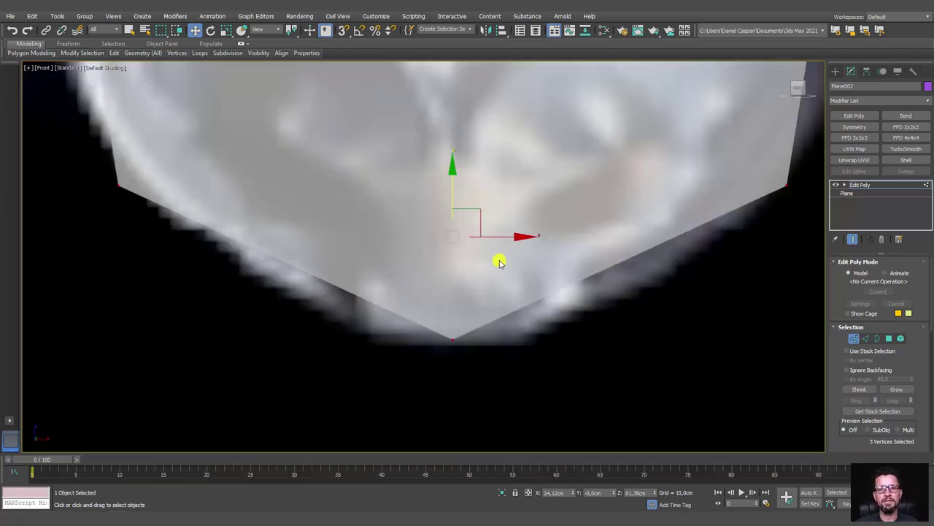
pyautogui.scroll(-5, 500, 262)
pyautogui.moveTo(532, 183); pyautogui.dragTo(511, 295, button='middle')
pyautogui.press('F4')
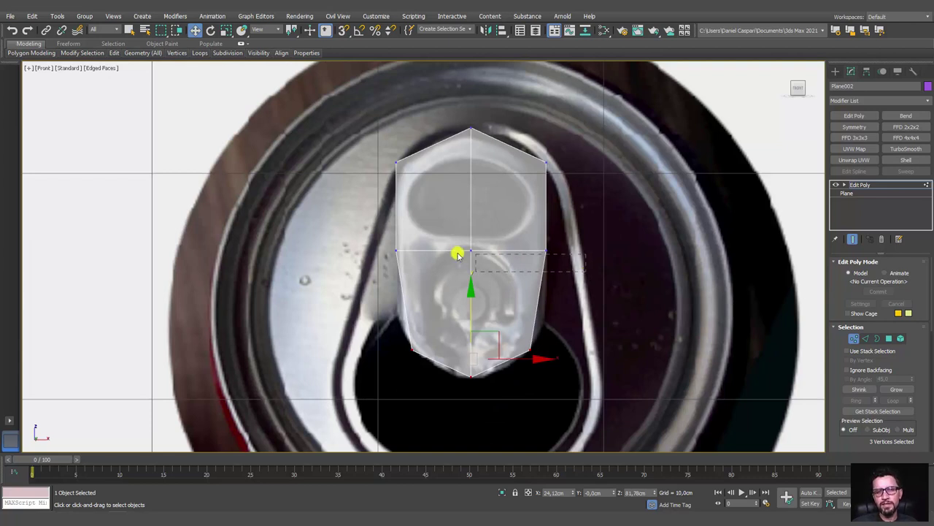
pyautogui.moveTo(586, 273); pyautogui.dragTo(378, 233)
pyautogui.moveTo(464, 217); pyautogui.dragTo(476, 208)
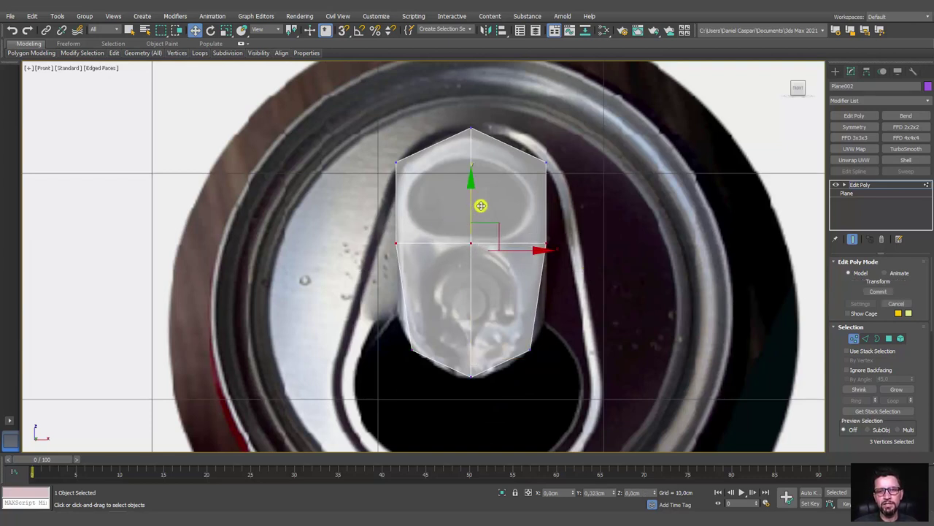
pyautogui.moveTo(508, 326); pyautogui.dragTo(479, 275, button='middle')
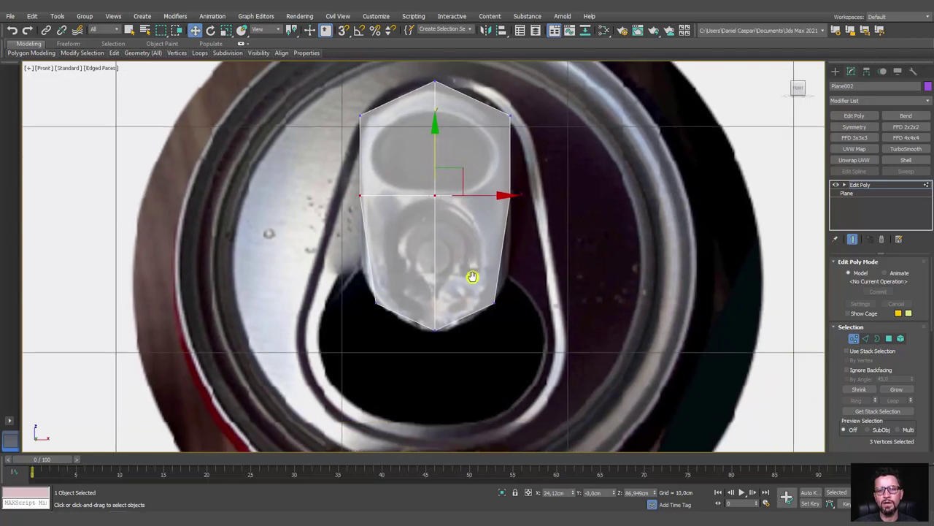
# Inset the tab's top polygons to form the finger-hole ring
pyautogui.click(889, 340)
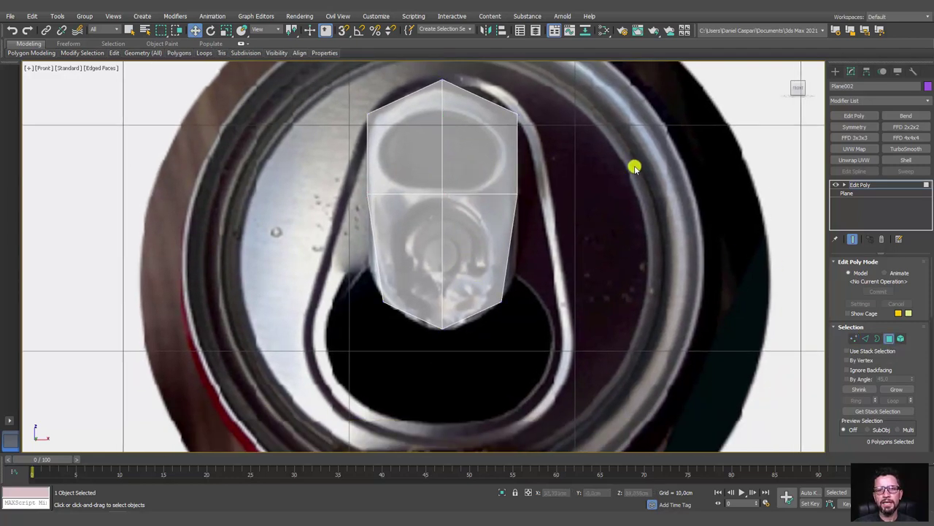
pyautogui.moveTo(619, 155); pyautogui.dragTo(381, 169)
pyautogui.moveTo(557, 215); pyautogui.dragTo(557, 228, button='middle')
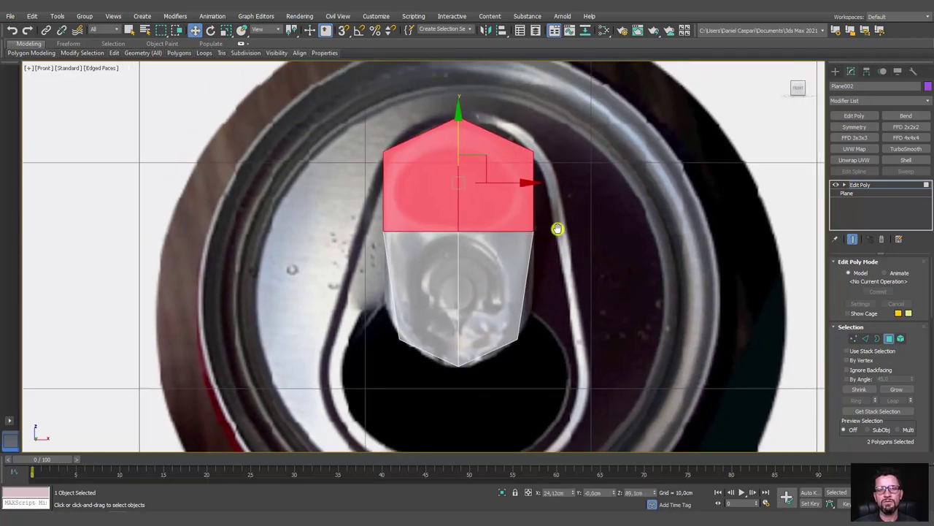
pyautogui.moveTo(837, 302); pyautogui.dragTo(837, 155)
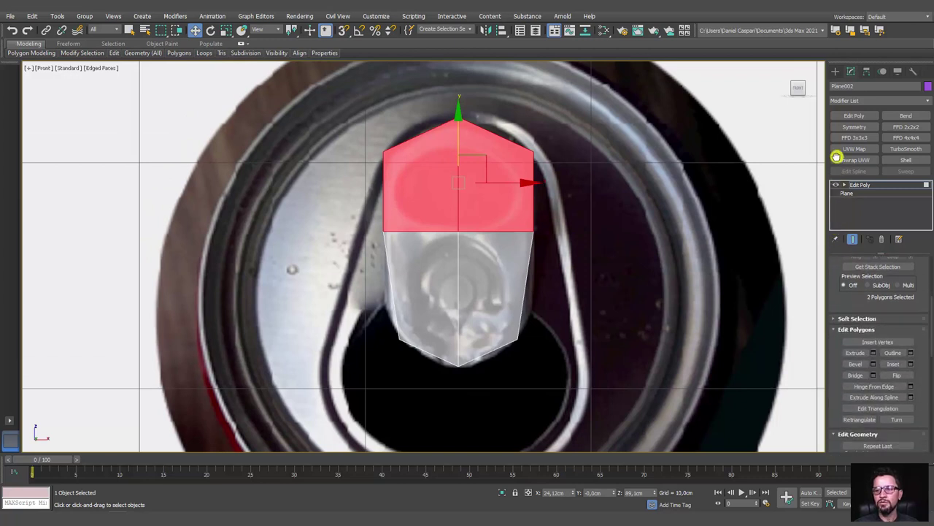
pyautogui.press('e')
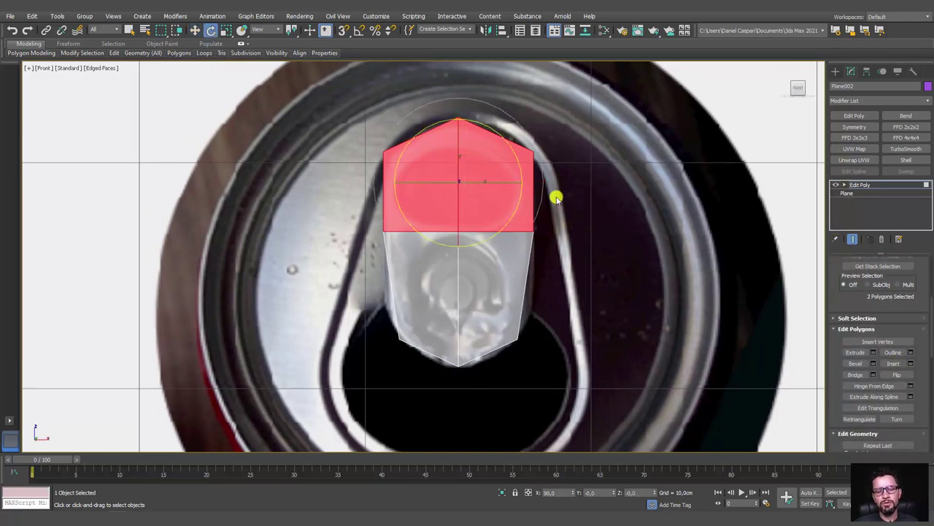
pyautogui.press('w')
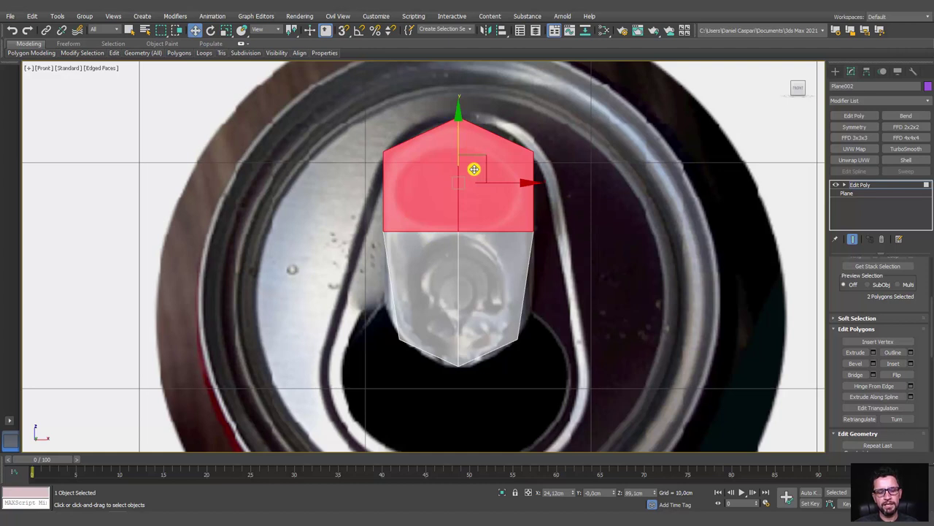
pyautogui.press('r')
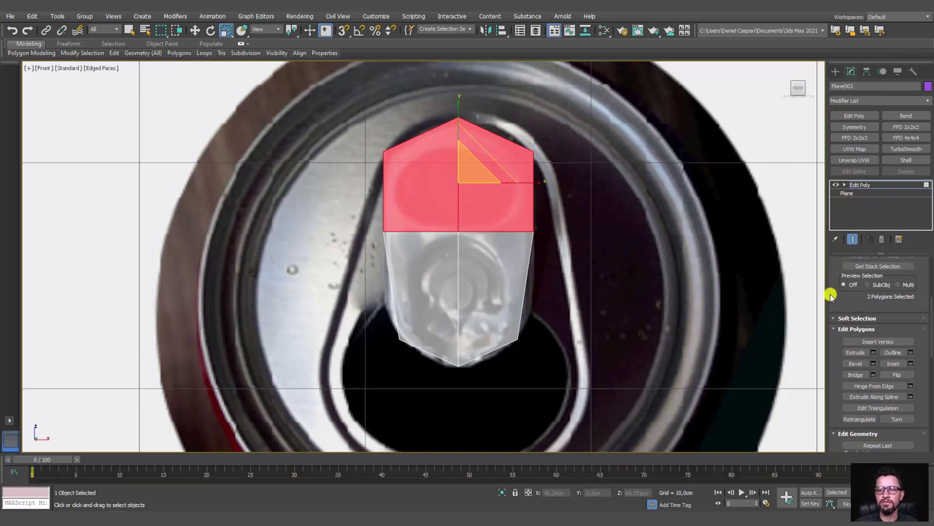
pyautogui.click(893, 362)
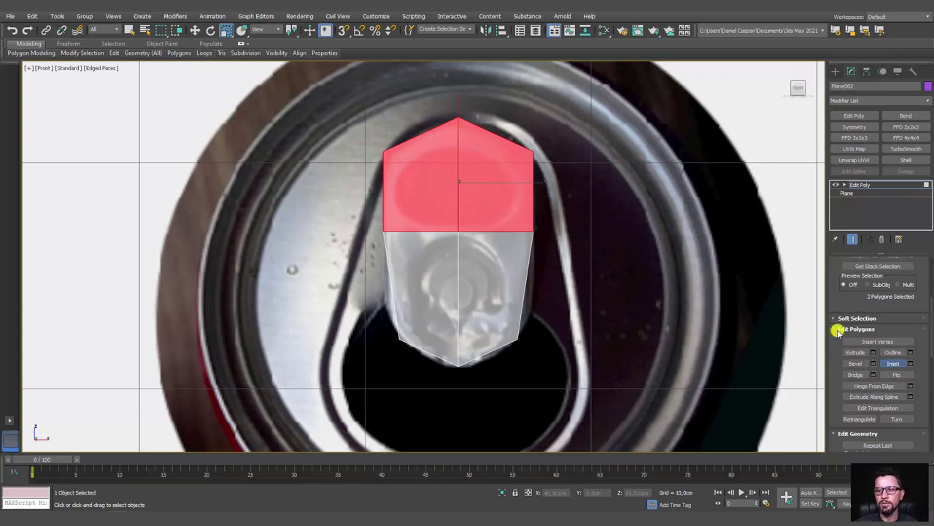
pyautogui.moveTo(506, 202); pyautogui.dragTo(493, 186)
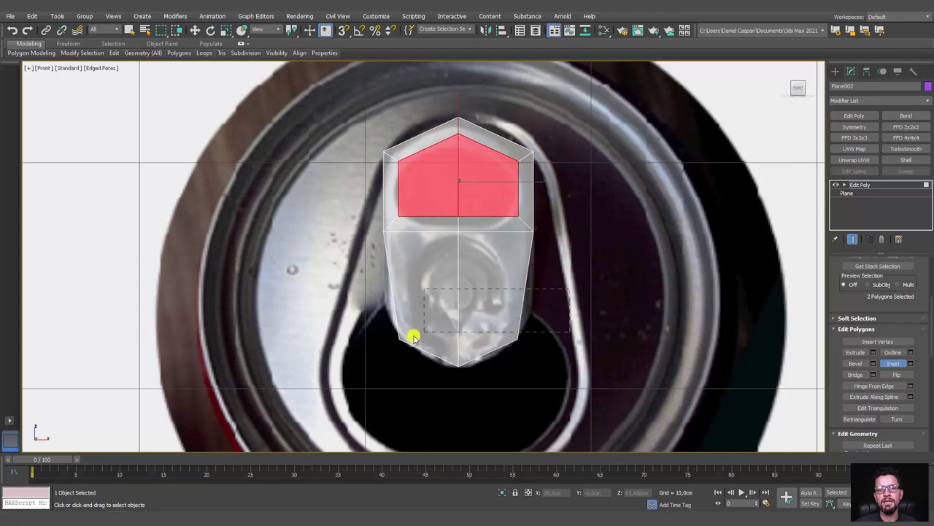
# Inset the lower polygon, then delete the inner faces to open both holes
pyautogui.moveTo(413, 338); pyautogui.dragTo(413, 338)
pyautogui.moveTo(493, 319); pyautogui.dragTo(487, 301)
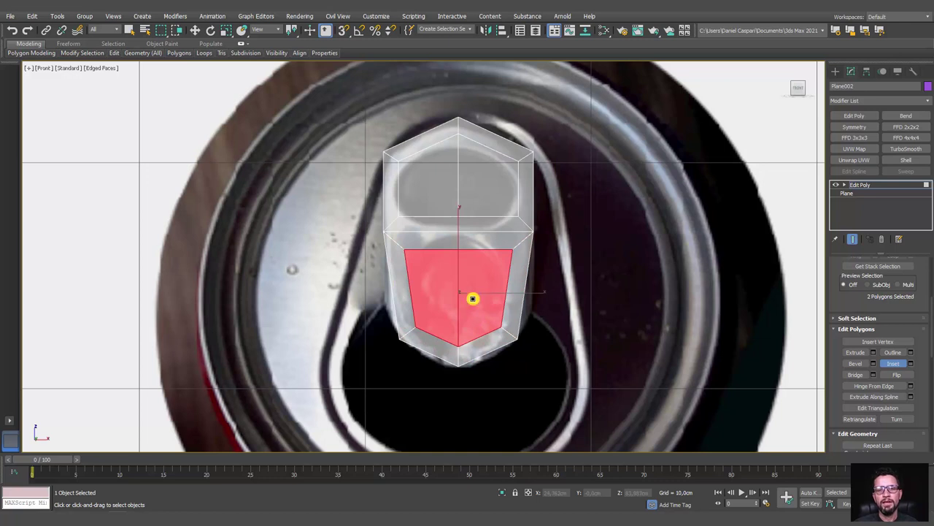
pyautogui.press('Delete')
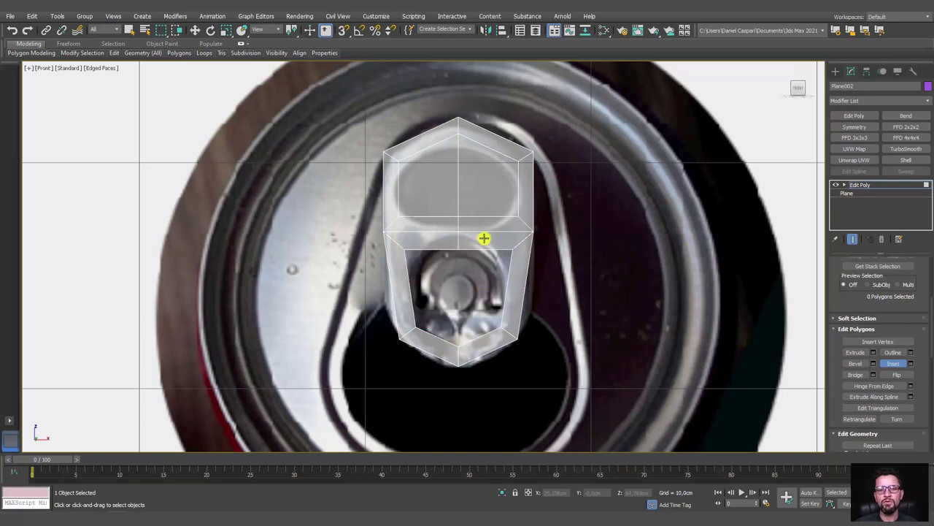
pyautogui.click(486, 197)
pyautogui.press('Delete')
pyautogui.click(433, 197)
pyautogui.press('Delete')
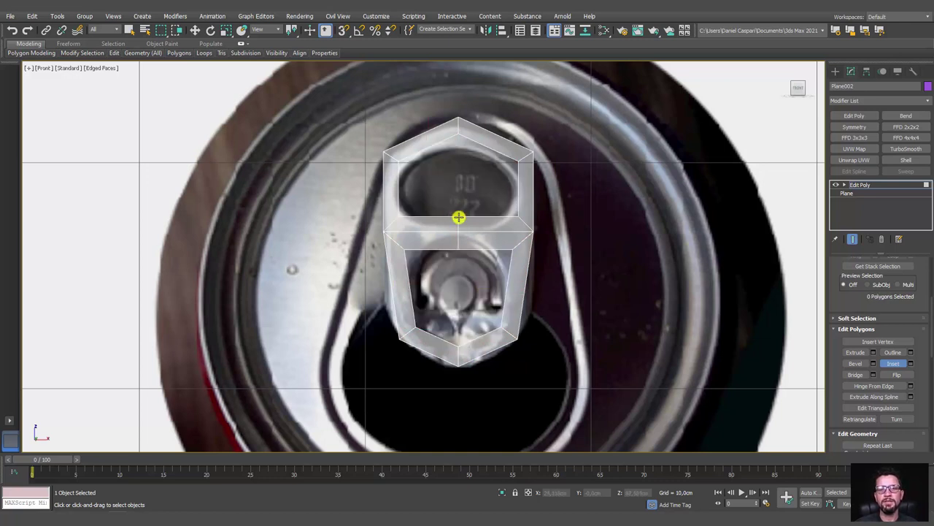
# Adjust and rescale the middle vertex rows to refine the tab shape
pyautogui.click(845, 184)
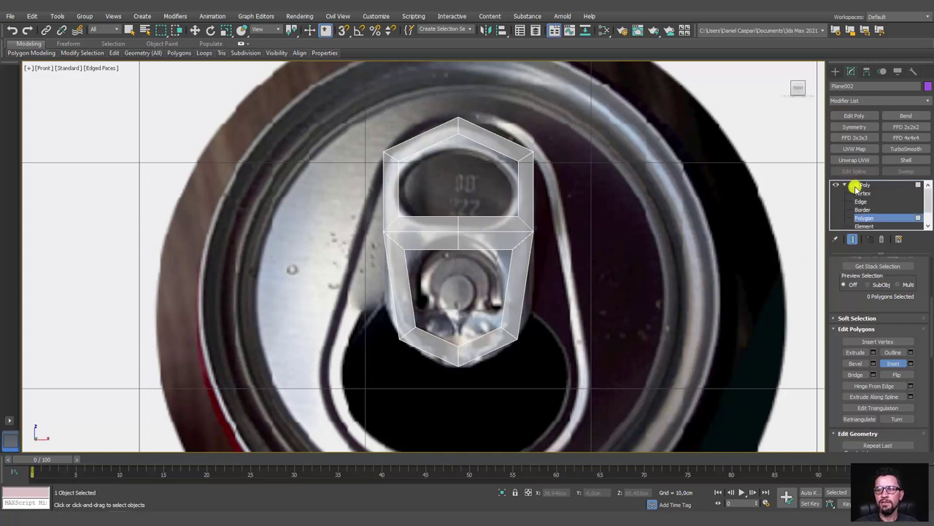
pyautogui.press('1')
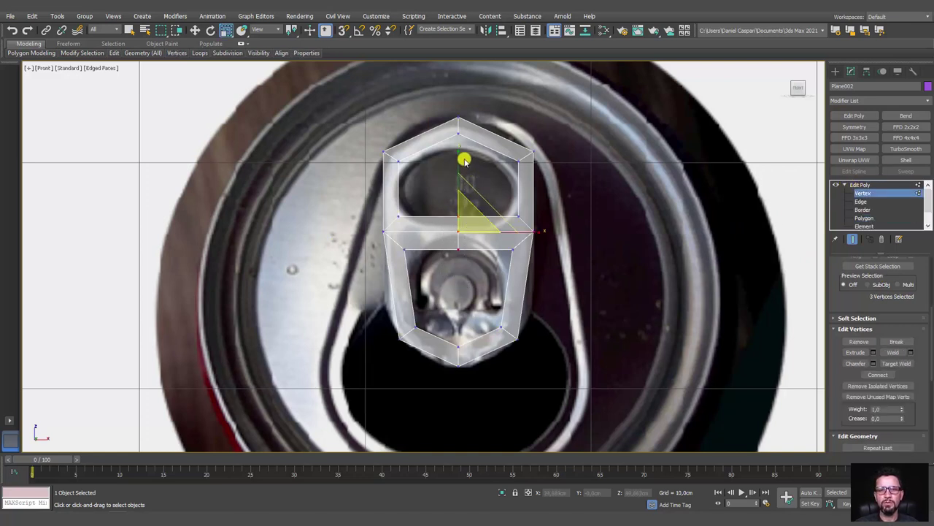
pyautogui.moveTo(457, 163); pyautogui.dragTo(456, 193)
pyautogui.moveTo(550, 201); pyautogui.dragTo(343, 270)
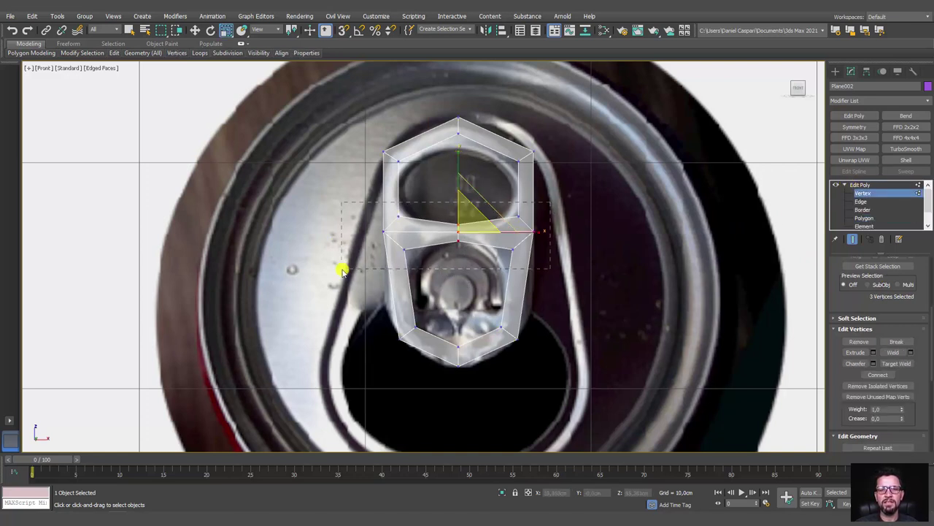
pyautogui.moveTo(461, 156); pyautogui.dragTo(504, 249)
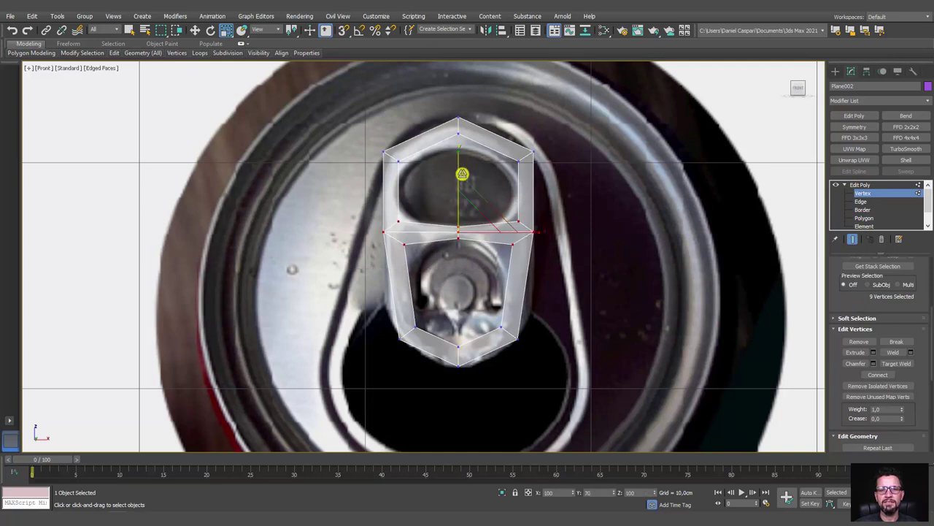
# Extend the two bottom edges of the lower opening upward to start the tongue
pyautogui.click(861, 202)
pyautogui.click(478, 337)
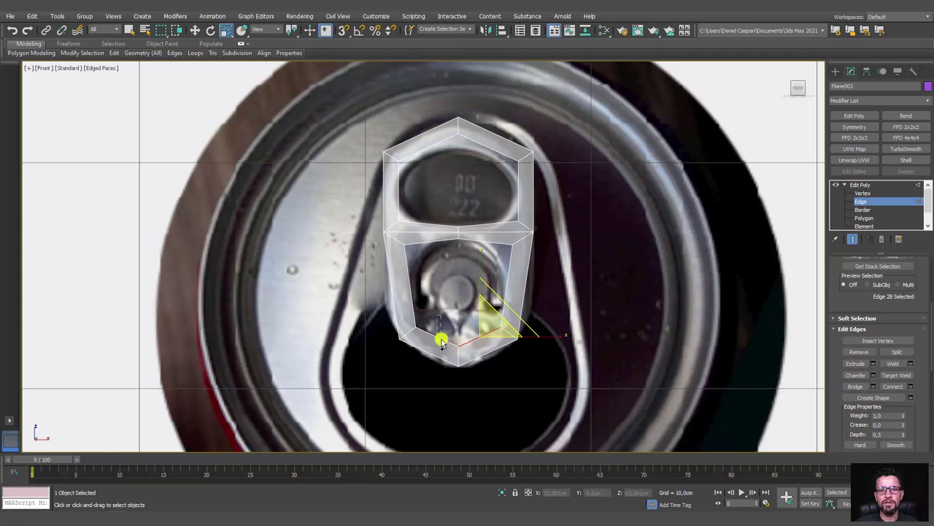
pyautogui.keyDown('ctrl'); pyautogui.click(441, 334); pyautogui.keyUp('ctrl')
pyautogui.press('w')
pyautogui.moveTo(458, 294)
pyautogui.mouseDown()
pyautogui.moveTo(454, 265)
pyautogui.moveTo(468, 346)
pyautogui.mouseUp()
pyautogui.press('r')
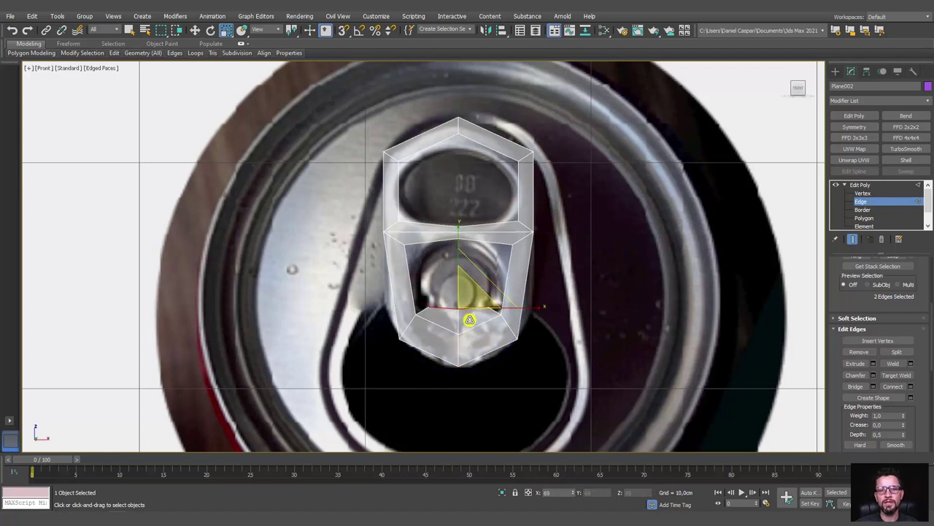
pyautogui.press('w')
# Extend the tongue edges further up the opening with more rows of faces
pyautogui.moveTo(462, 262)
pyautogui.mouseDown()
pyautogui.moveTo(471, 236)
pyautogui.moveTo(460, 226)
pyautogui.moveTo(474, 273)
pyautogui.mouseUp()
pyautogui.press('r')
pyautogui.press('w')
pyautogui.press('r')
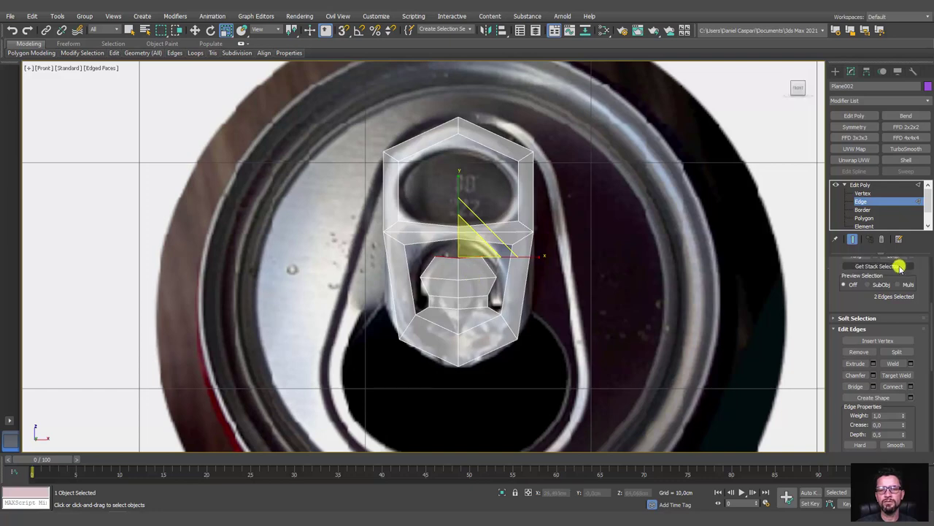
pyautogui.click(862, 194)
pyautogui.scroll(4, 503, 255)
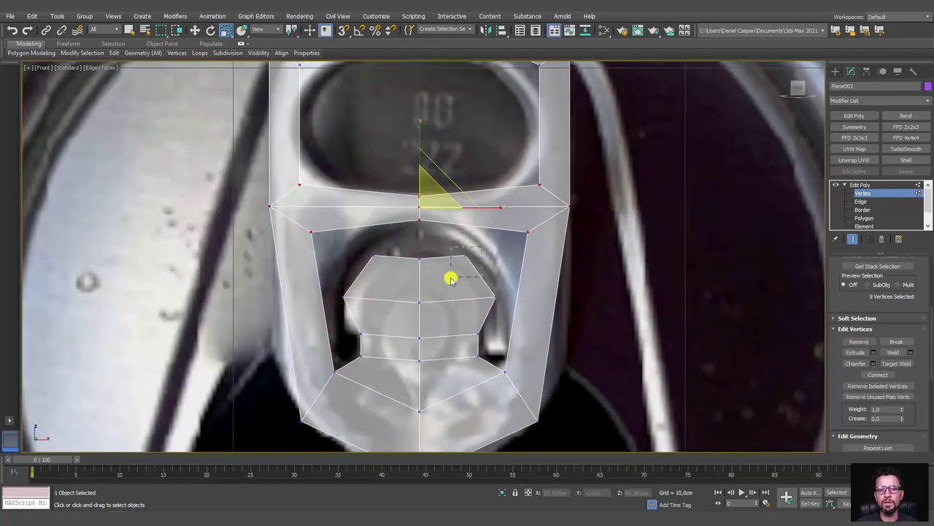
# Lower the tongue's two upper vertices
pyautogui.click(465, 256)
pyautogui.keyDown('ctrl'); pyautogui.click(373, 257); pyautogui.keyUp('ctrl')
pyautogui.press('w')
pyautogui.moveTo(417, 219); pyautogui.dragTo(422, 238)
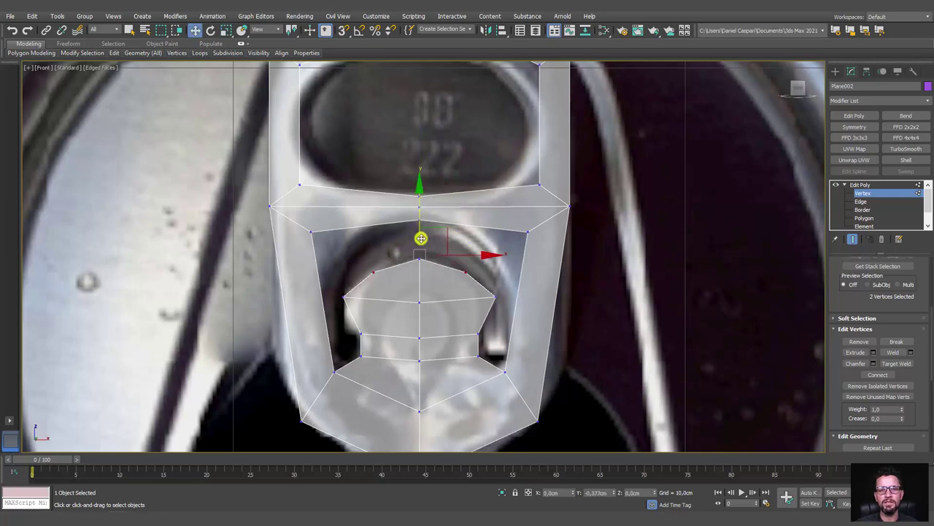
pyautogui.scroll(-2, 490, 272)
# Scale the arc's end vertices to 88% in X, then orbit to see the tab in 3D
pyautogui.click(494, 290)
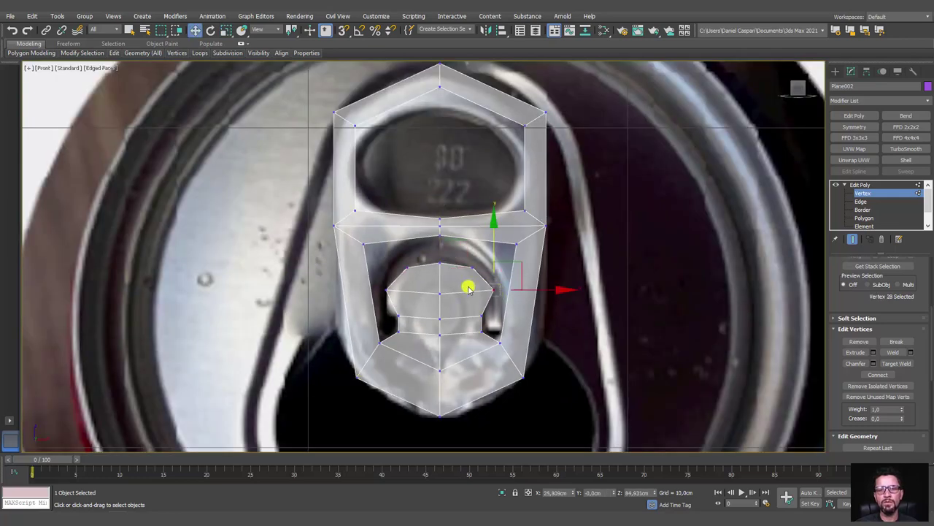
pyautogui.keyDown('ctrl'); pyautogui.click(386, 290); pyautogui.keyUp('ctrl')
pyautogui.press('e')
pyautogui.press('r')
pyautogui.moveTo(514, 290); pyautogui.dragTo(511, 289)
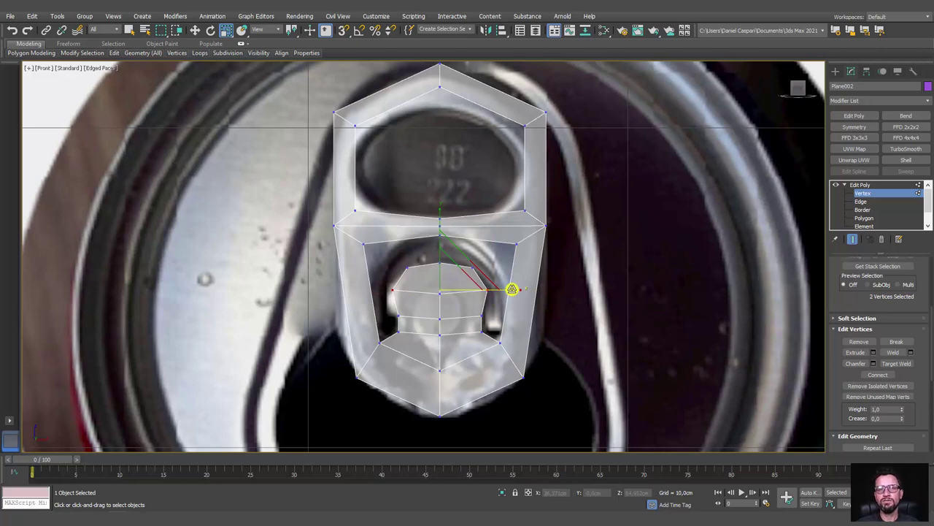
pyautogui.click(860, 185)
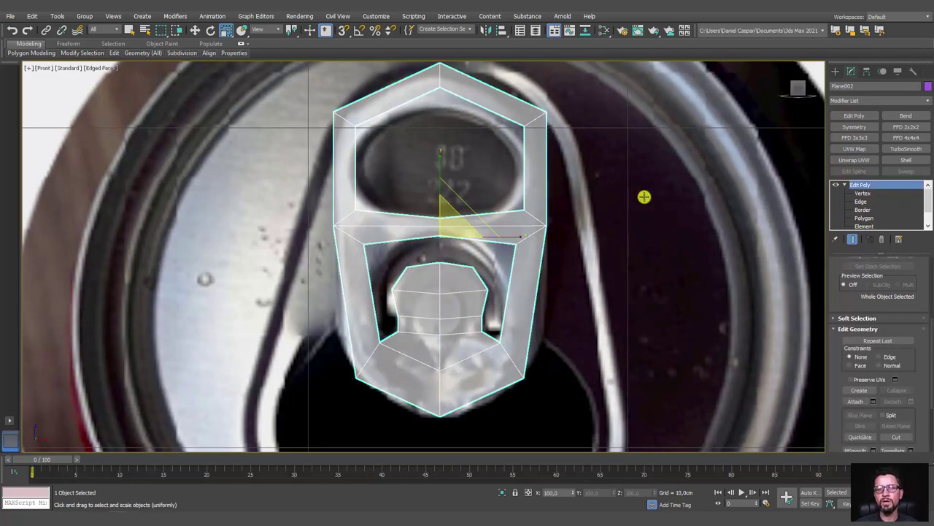
pyautogui.scroll(-2, 645, 197)
pyautogui.moveTo(576, 222)
pyautogui.keyDown('alt'); pyautogui.mouseDown(button='middle')
pyautogui.moveTo(577, 246)
pyautogui.moveTo(613, 252)
pyautogui.moveTo(603, 255)
pyautogui.moveTo(622, 320)
pyautogui.mouseUp(button='middle'); pyautogui.keyUp('alt')
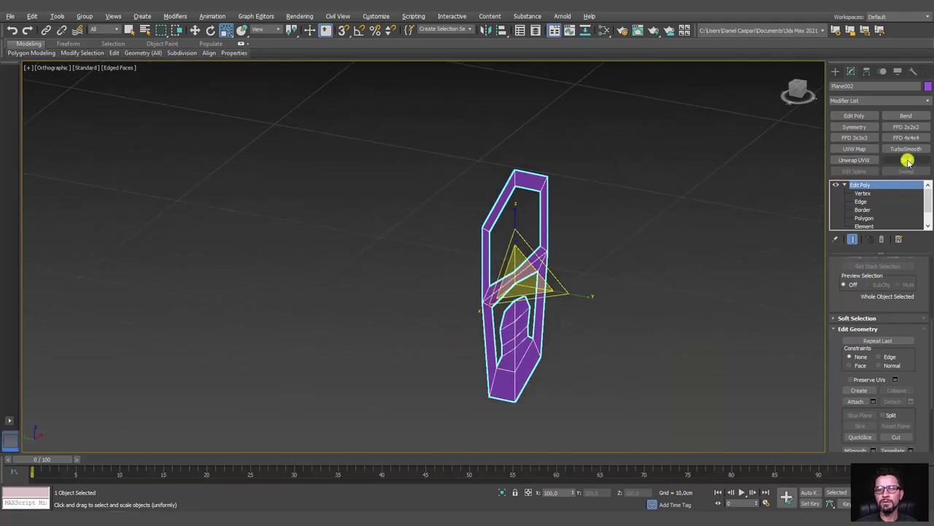
# Try adding thickness and remove it, then select all the tab's polygons
pyautogui.click(905, 159)
pyautogui.moveTo(657, 287)
pyautogui.keyDown('alt'); pyautogui.mouseDown(button='middle')
pyautogui.moveTo(617, 277)
pyautogui.moveTo(661, 243)
pyautogui.moveTo(721, 267)
pyautogui.moveTo(709, 309)
pyautogui.moveTo(659, 303)
pyautogui.moveTo(645, 284)
pyautogui.moveTo(637, 292)
pyautogui.mouseUp(button='middle'); pyautogui.keyUp('alt')
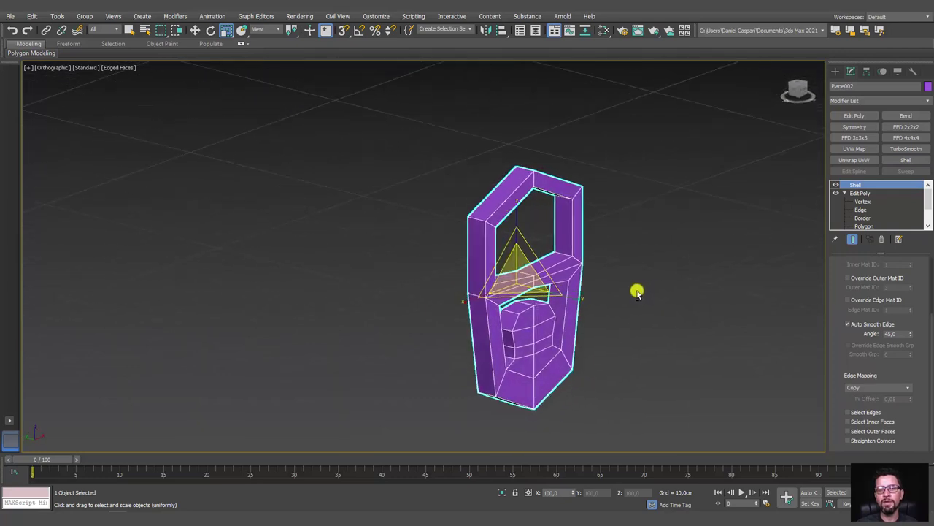
pyautogui.click(881, 240)
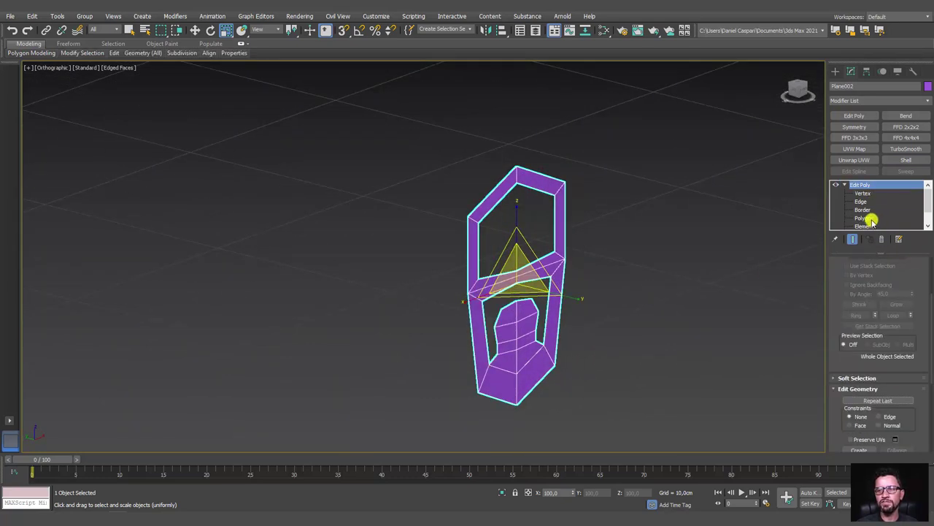
pyautogui.click(864, 218)
pyautogui.moveTo(652, 156); pyautogui.dragTo(338, 442)
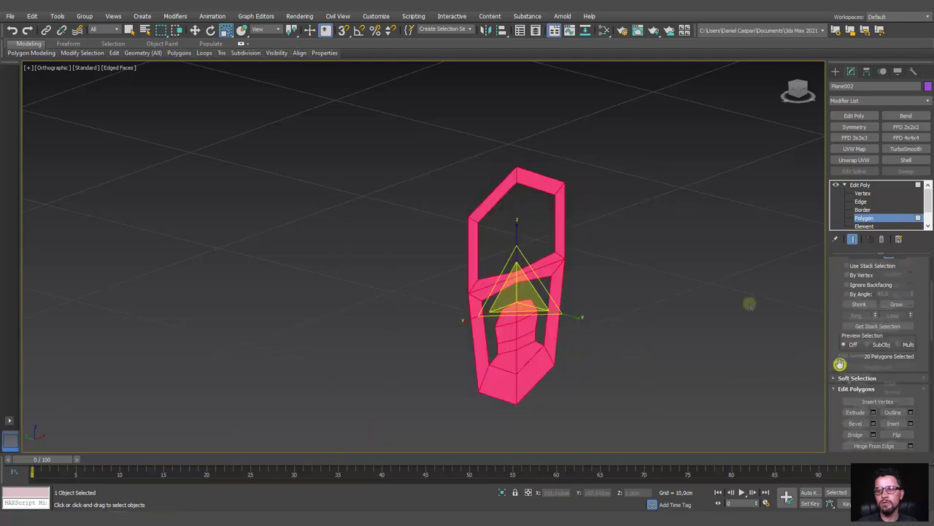
pyautogui.scroll(-5, 839, 363)
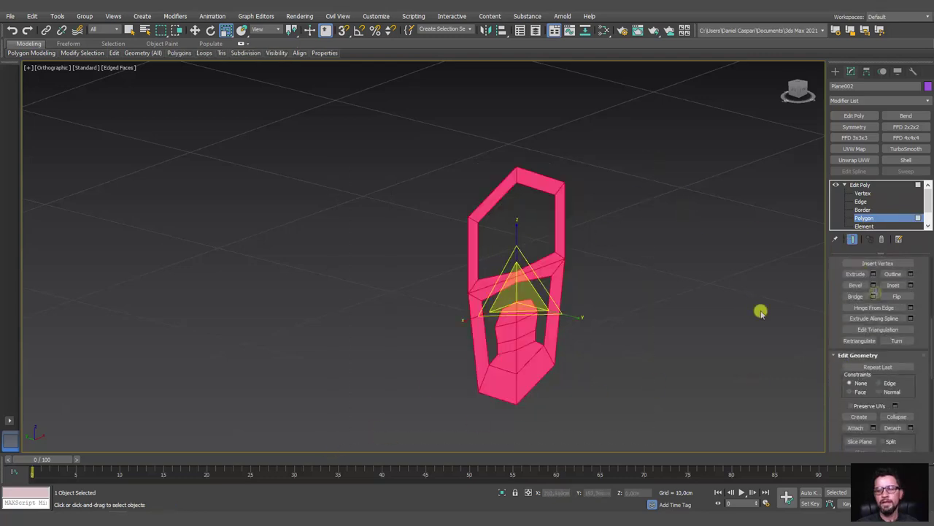
# Bevel the tab polygons with 0.305 cm height and -0.076 cm outline, then view from front
pyautogui.click(873, 284)
pyautogui.keyDown('alt'); pyautogui.moveTo(505, 299); pyautogui.dragTo(475, 292, button='middle'); pyautogui.keyUp('alt')
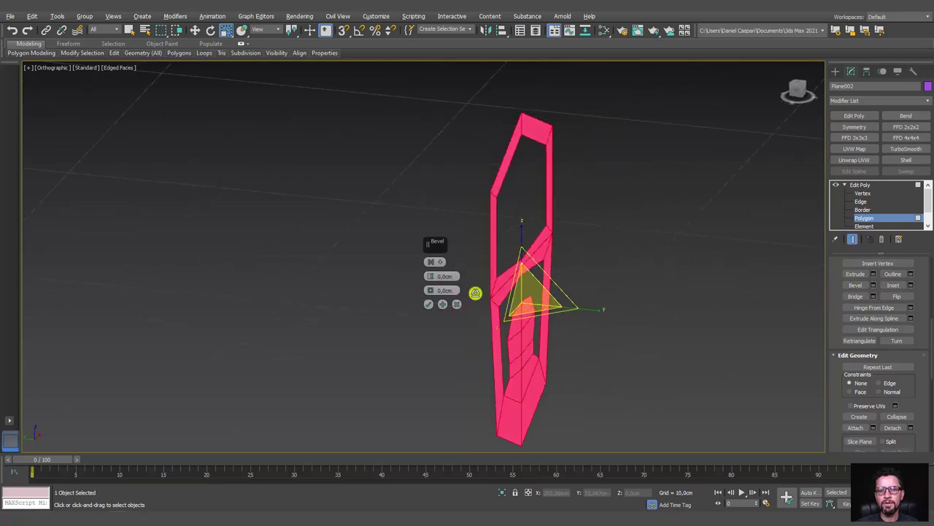
pyautogui.moveTo(433, 277)
pyautogui.mouseDown()
pyautogui.moveTo(443, 267)
pyautogui.moveTo(428, 292)
pyautogui.mouseUp()
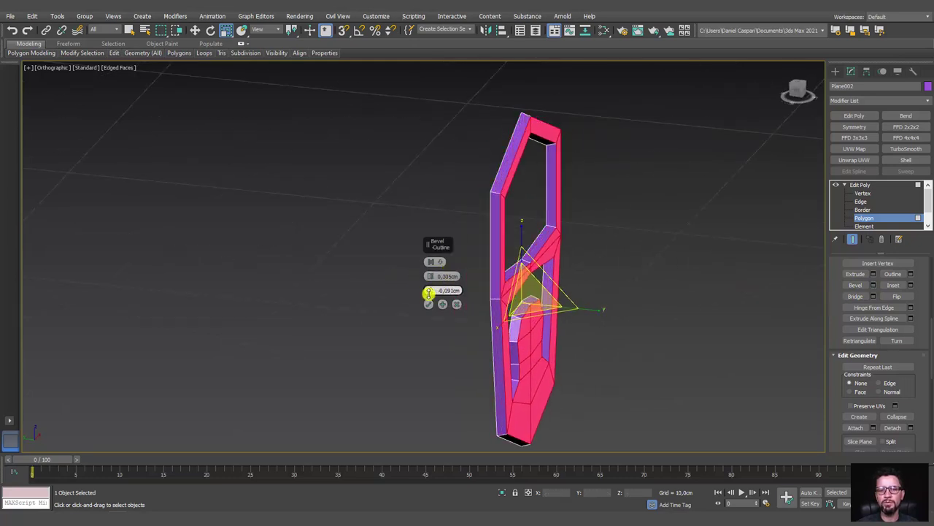
pyautogui.moveTo(428, 292)
pyautogui.keyDown('alt'); pyautogui.mouseDown(button='middle')
pyautogui.moveTo(563, 305)
pyautogui.moveTo(568, 314)
pyautogui.moveTo(540, 317)
pyautogui.mouseUp(button='middle'); pyautogui.keyUp('alt')
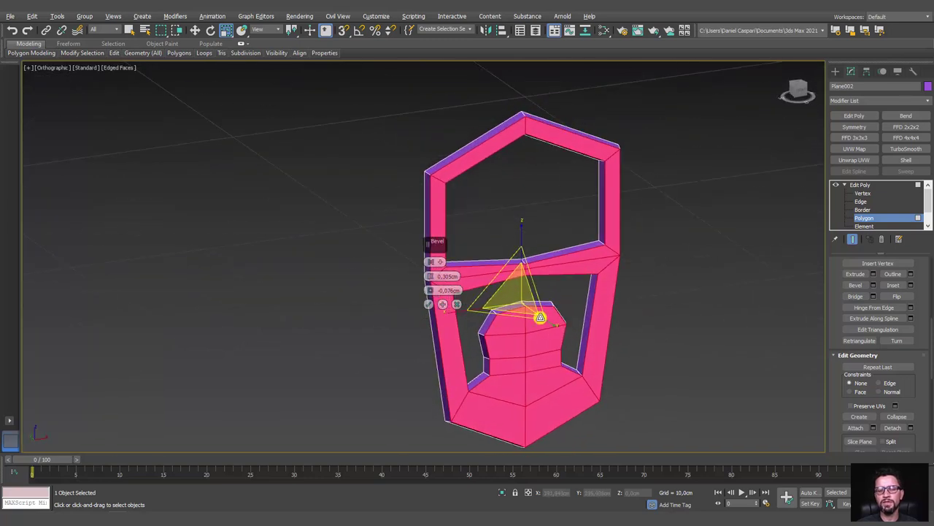
pyautogui.click(429, 304)
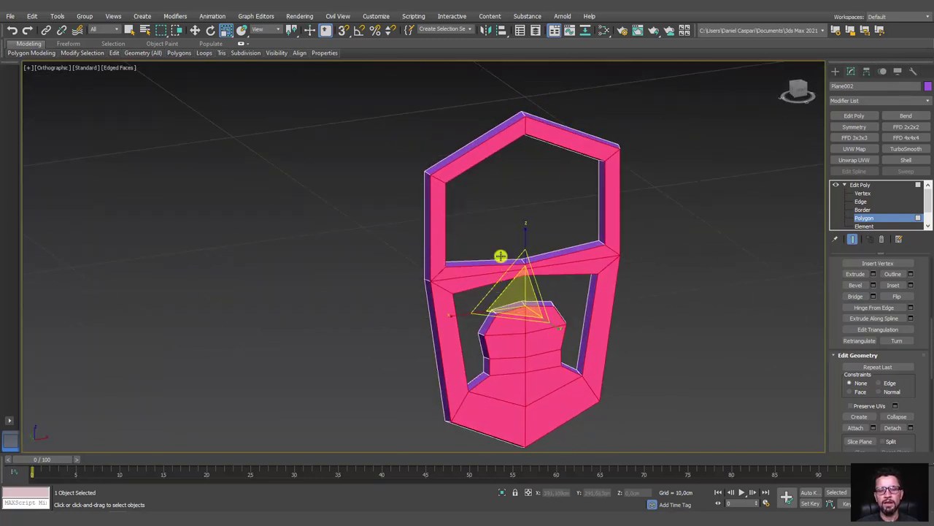
pyautogui.press('f')
pyautogui.scroll(5, 524, 287)
# Move the finger hole's two side inner vertices lower and wider
pyautogui.scroll(4, 525, 287)
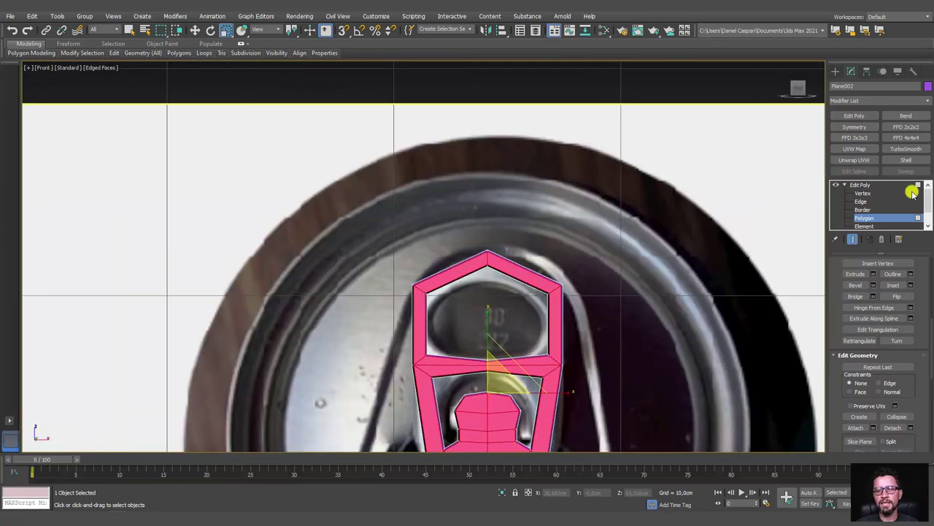
pyautogui.click(863, 193)
pyautogui.scroll(3, 459, 322)
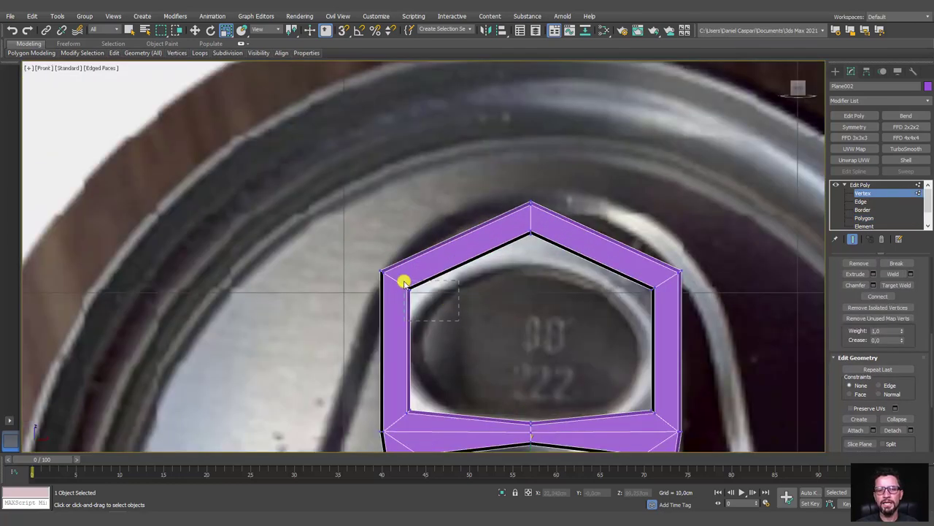
pyautogui.moveTo(458, 320); pyautogui.dragTo(404, 282)
pyautogui.keyDown('ctrl'); pyautogui.moveTo(639, 280); pyautogui.dragTo(600, 286); pyautogui.keyUp('ctrl')
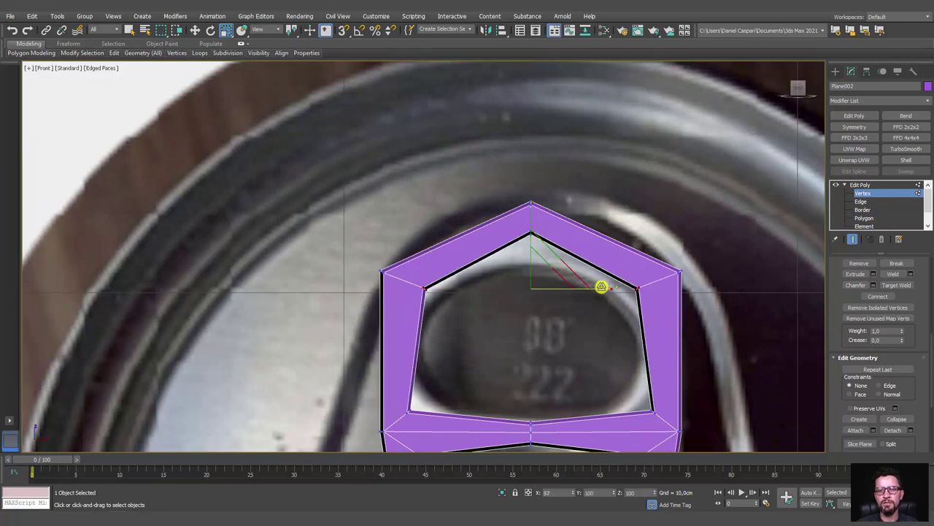
pyautogui.press('w')
pyautogui.moveTo(530, 239)
pyautogui.mouseDown()
pyautogui.moveTo(533, 248)
pyautogui.moveTo(531, 235)
pyautogui.mouseUp()
# Lower the opening's top inner vertex, then orbit to a perspective view of the tab
pyautogui.click(531, 233)
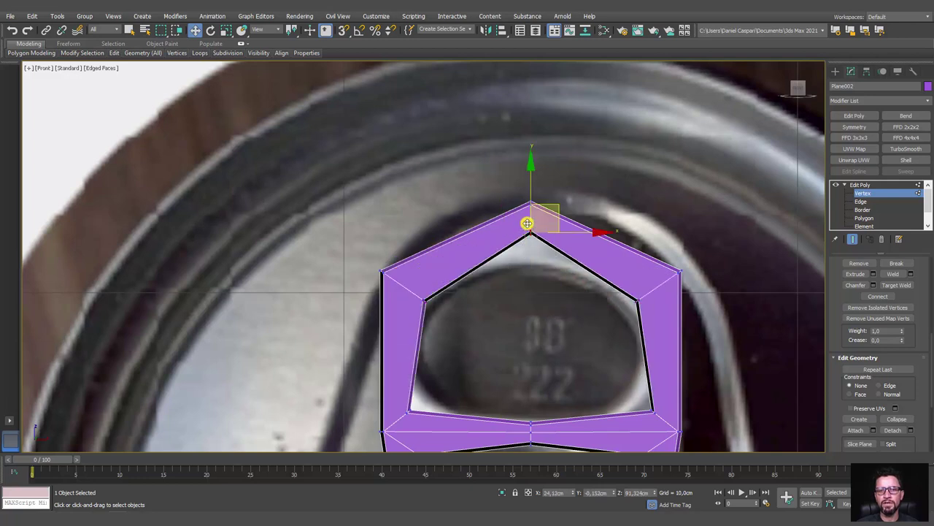
pyautogui.moveTo(529, 192); pyautogui.dragTo(530, 212)
pyautogui.press('e')
pyautogui.press('r')
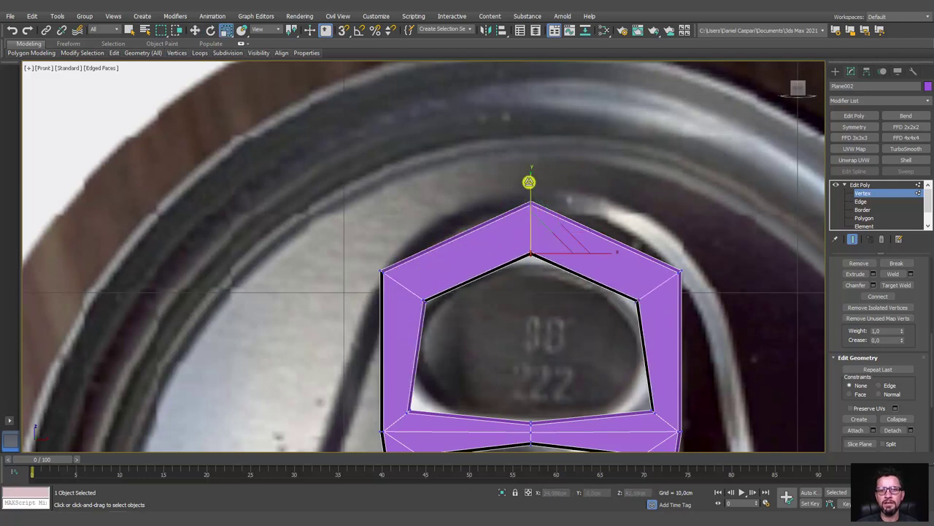
pyautogui.scroll(-2, 476, 302)
pyautogui.scroll(-3, 507, 329)
pyautogui.scroll(-3, 513, 346)
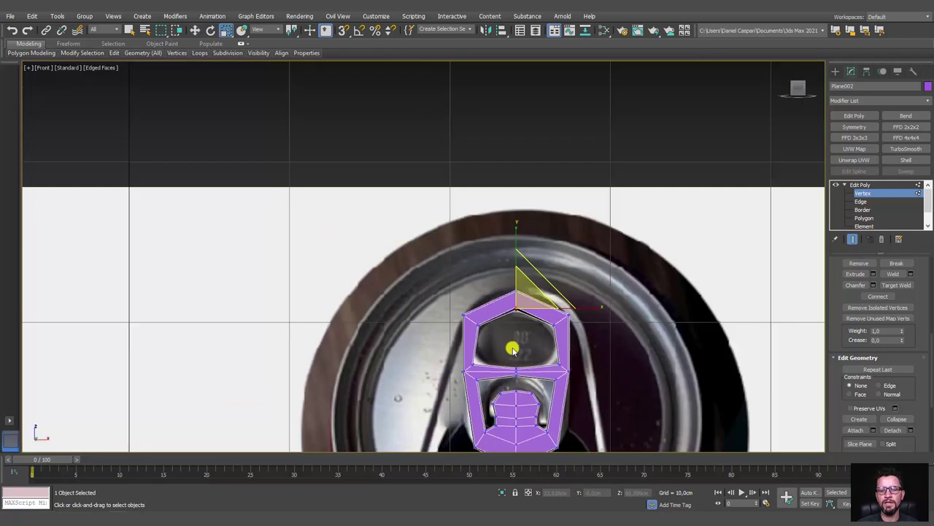
pyautogui.moveTo(513, 346)
pyautogui.keyDown('alt'); pyautogui.mouseDown(button='middle')
pyautogui.moveTo(562, 358)
pyautogui.moveTo(555, 378)
pyautogui.moveTo(519, 265)
pyautogui.moveTo(525, 253)
pyautogui.moveTo(636, 278)
pyautogui.moveTo(613, 278)
pyautogui.moveTo(656, 247)
pyautogui.mouseUp(button='middle'); pyautogui.keyUp('alt')
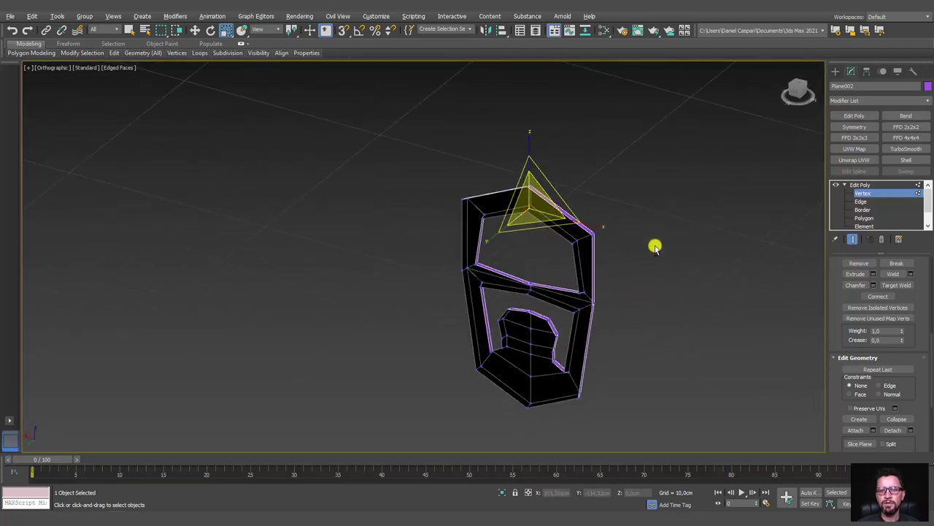
# Add a Shell modifier to the tab with an Outer Amount of 0.18 cm
pyautogui.click(860, 185)
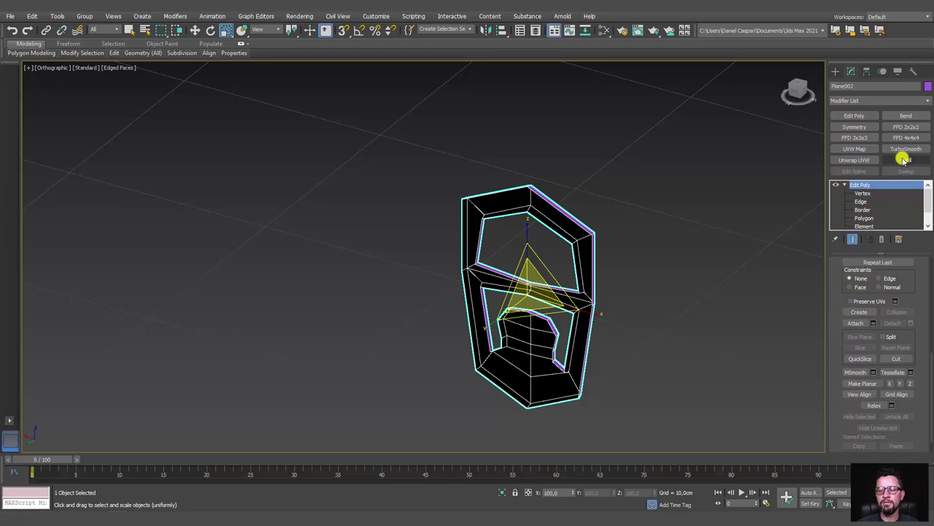
pyautogui.click(904, 159)
pyautogui.keyDown('alt'); pyautogui.moveTo(715, 256); pyautogui.dragTo(683, 253, button='middle'); pyautogui.keyUp('alt')
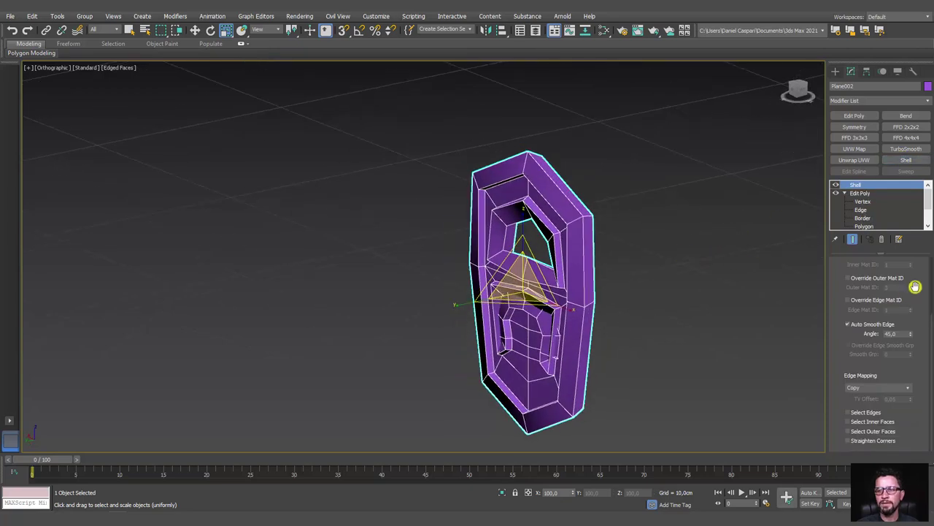
pyautogui.moveTo(916, 286); pyautogui.dragTo(924, 417)
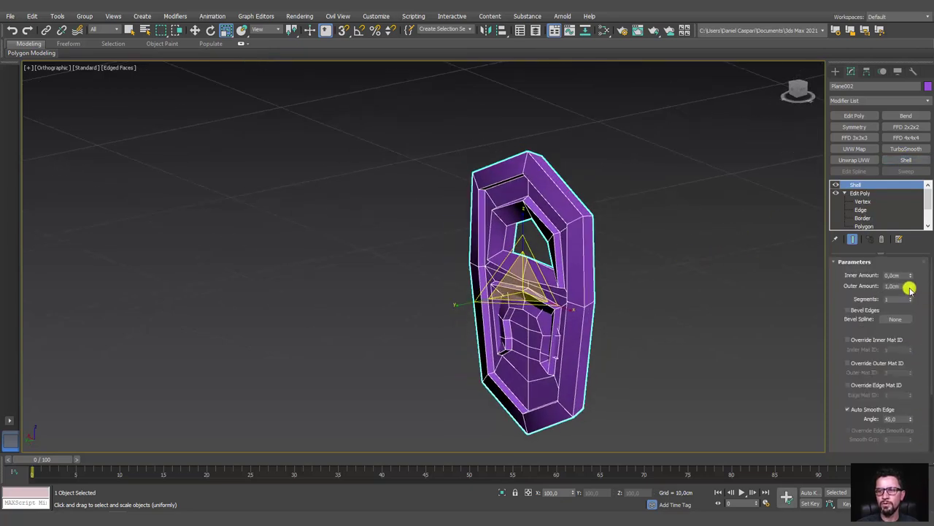
pyautogui.moveTo(908, 289); pyautogui.dragTo(914, 280)
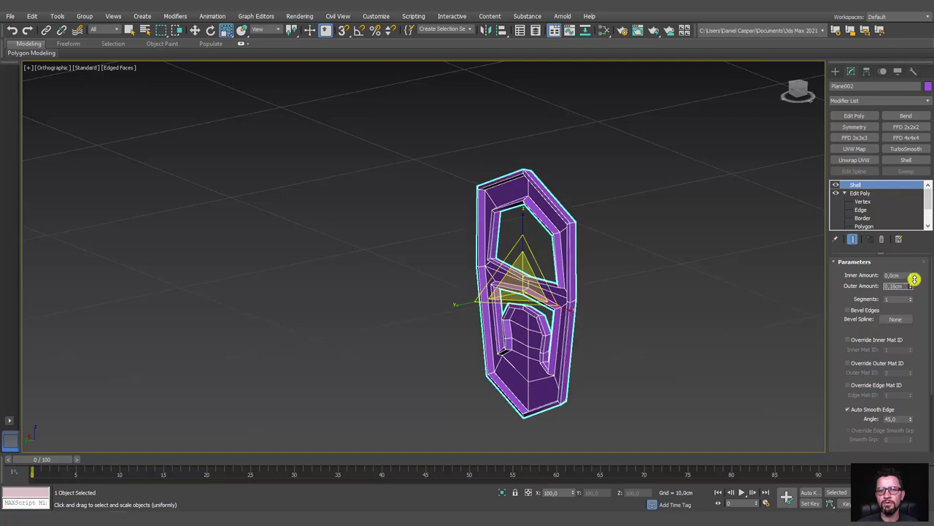
pyautogui.keyDown('alt'); pyautogui.moveTo(678, 338); pyautogui.dragTo(688, 333, button='middle'); pyautogui.keyUp('alt')
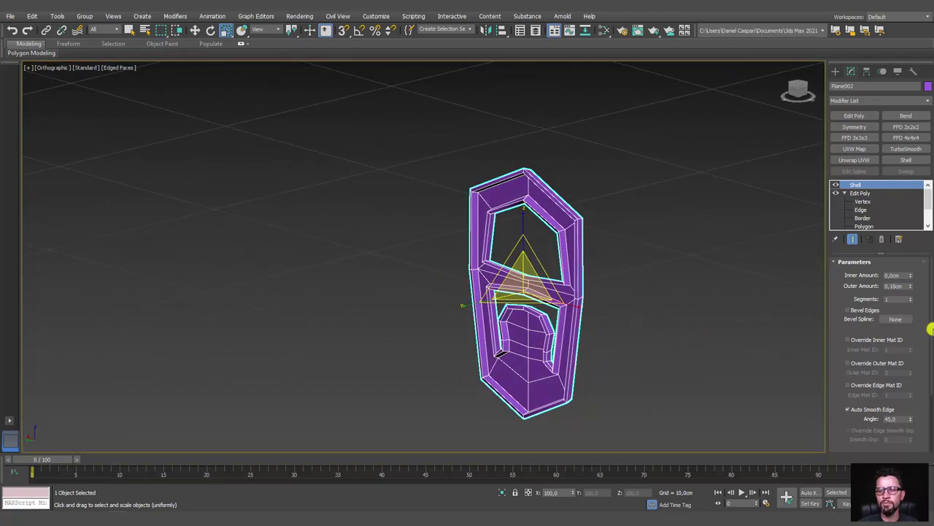
pyautogui.moveTo(836, 325); pyautogui.dragTo(836, 206)
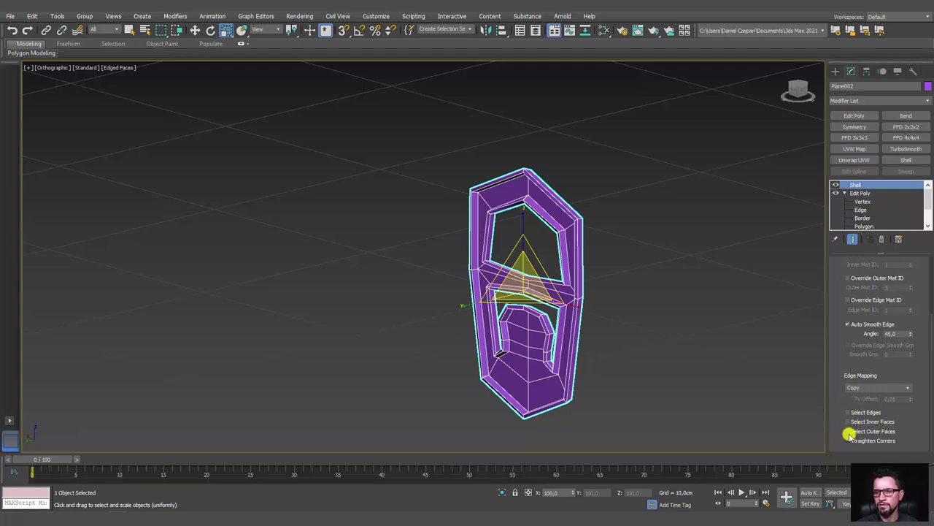
# Turn on the shell's Select Edges option and add an Edit Poly modifier on top
pyautogui.click(849, 413)
pyautogui.keyDown('alt'); pyautogui.moveTo(708, 343); pyautogui.dragTo(688, 339, button='middle'); pyautogui.keyUp('alt')
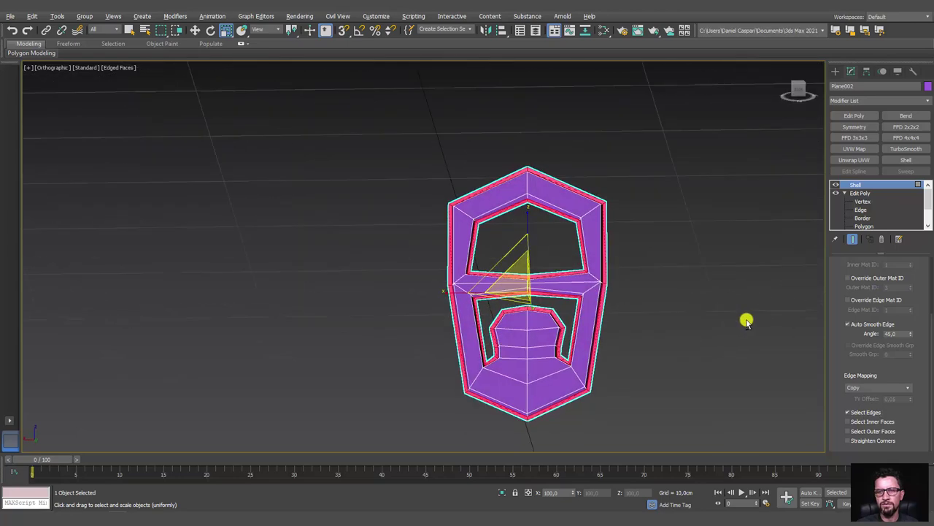
pyautogui.hotkey('shift', 'z')
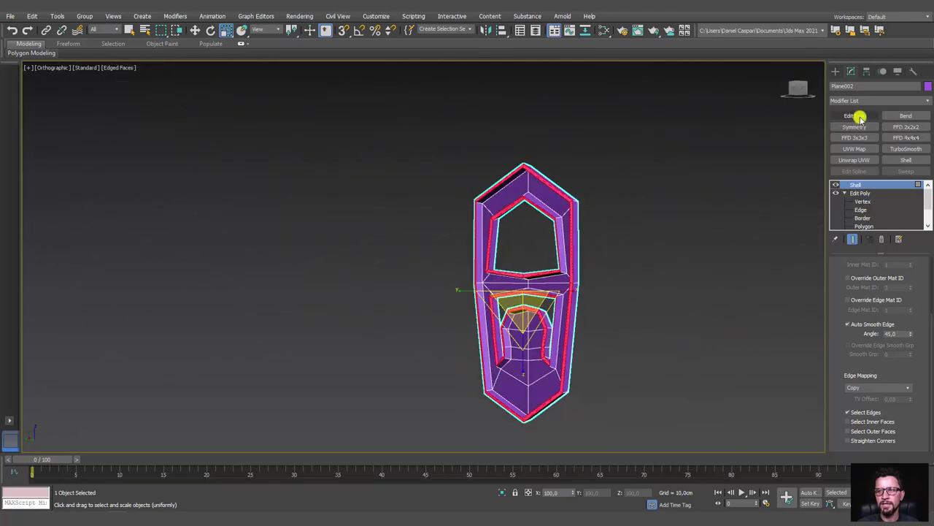
pyautogui.click(854, 116)
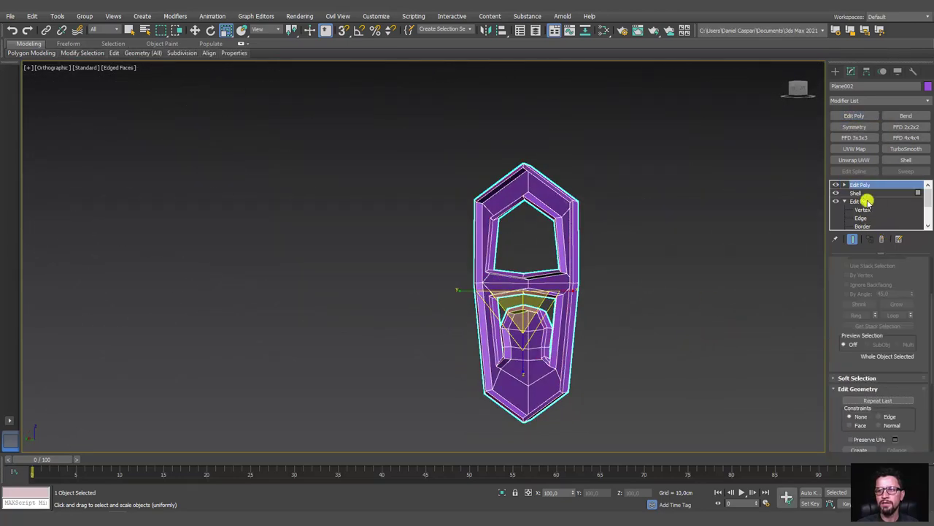
# At Polygon level, flatten the pull-tab's 28 selected rim polygons to 25% along Y
pyautogui.click(844, 185)
pyautogui.click(870, 218)
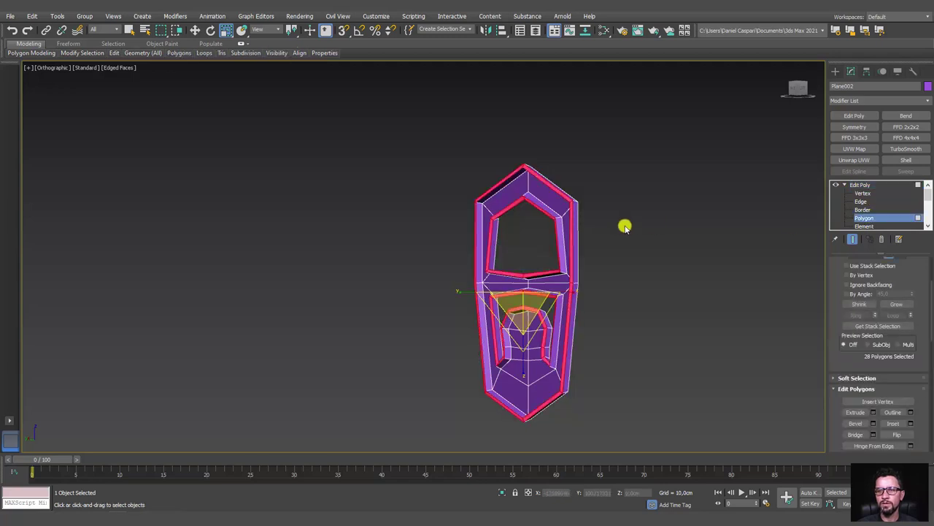
pyautogui.keyDown('alt'); pyautogui.moveTo(624, 223); pyautogui.dragTo(601, 267, button='middle'); pyautogui.keyUp('alt')
pyautogui.moveTo(442, 295); pyautogui.dragTo(619, 294)
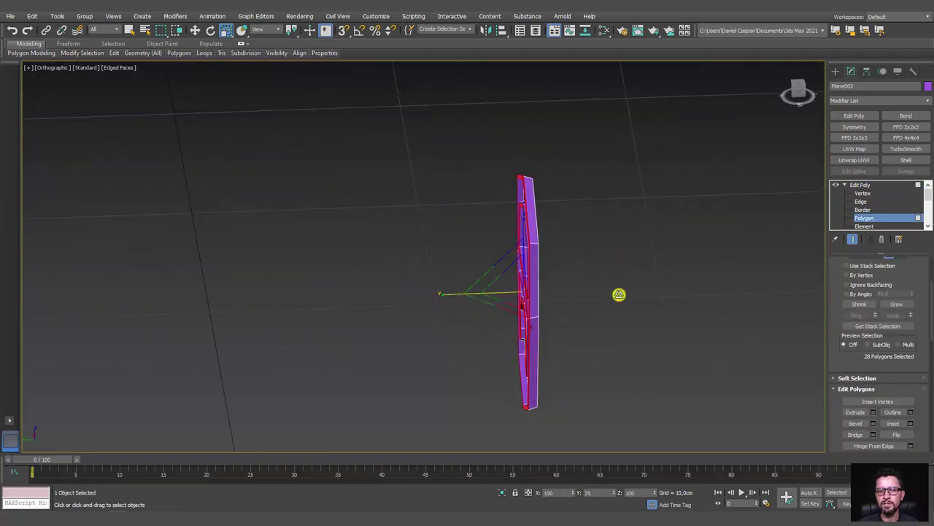
pyautogui.moveTo(211, 295); pyautogui.dragTo(295, 301)
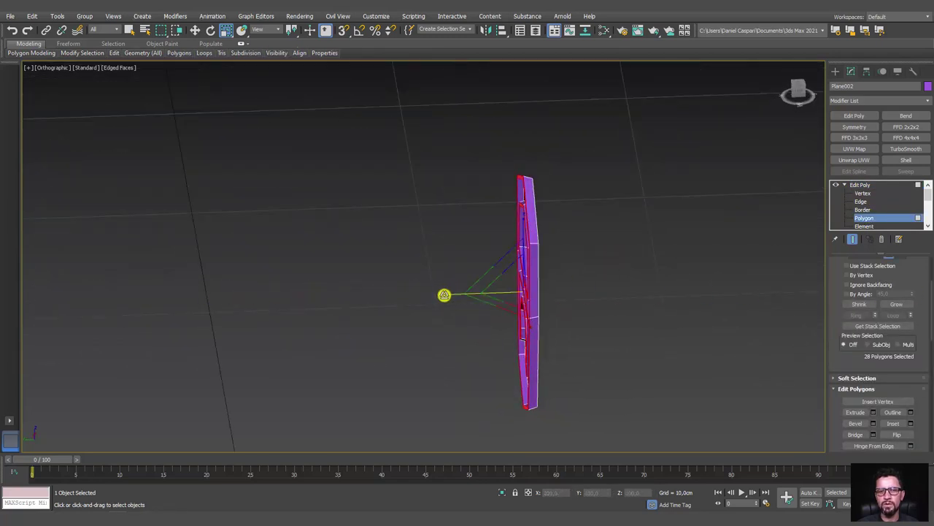
pyautogui.moveTo(574, 323)
pyautogui.keyDown('alt'); pyautogui.mouseDown(button='middle')
pyautogui.moveTo(630, 313)
pyautogui.moveTo(564, 304)
pyautogui.moveTo(517, 310)
pyautogui.mouseUp(button='middle'); pyautogui.keyUp('alt')
pyautogui.scroll(3, 564, 304)
pyautogui.press('w')
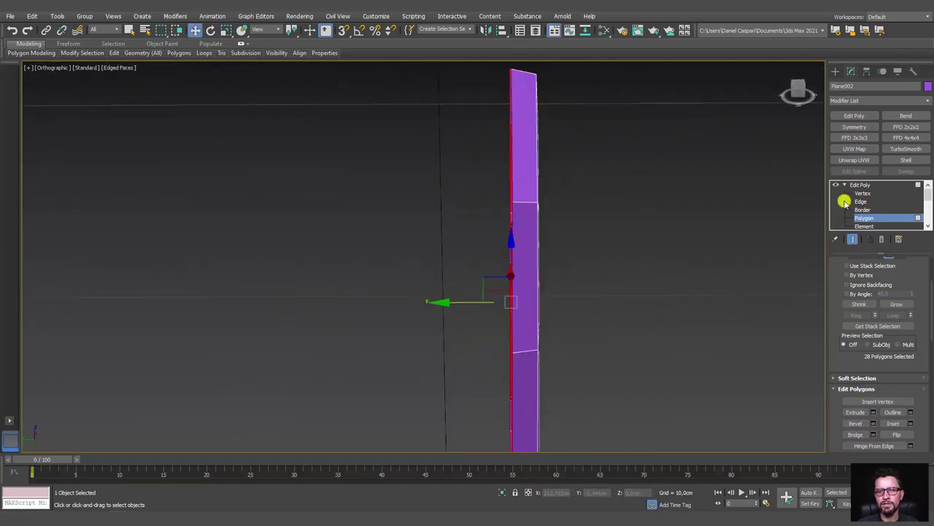
# Return to object level and apply TurboSmooth at 1 iteration to the tab
pyautogui.click(860, 185)
pyautogui.moveTo(730, 195)
pyautogui.keyDown('alt'); pyautogui.mouseDown(button='middle')
pyautogui.moveTo(730, 221)
pyautogui.moveTo(911, 142)
pyautogui.mouseUp(button='middle'); pyautogui.keyUp('alt')
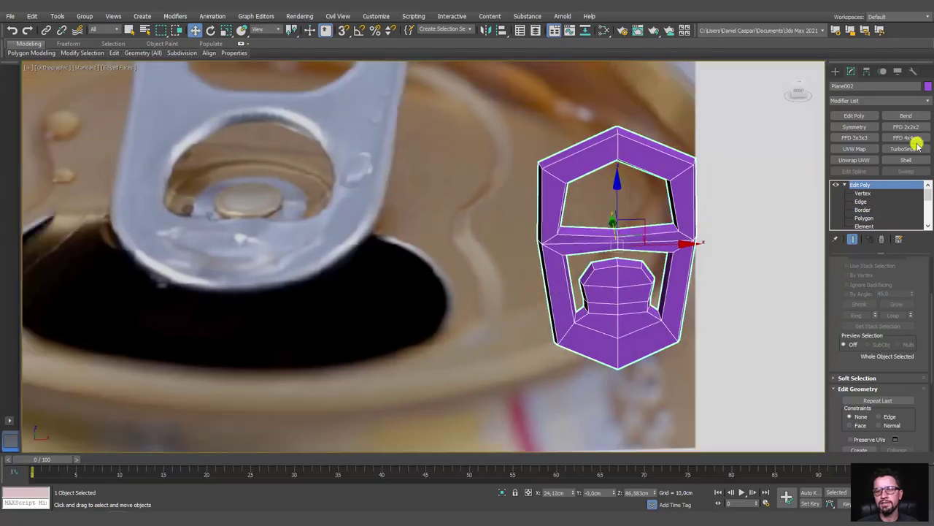
pyautogui.click(906, 148)
pyautogui.keyDown('alt'); pyautogui.moveTo(730, 231); pyautogui.dragTo(688, 235, button='middle'); pyautogui.keyUp('alt')
# In Front view with smoothing hidden, scale the tab's top and side inner vertices outward to widen the opening
pyautogui.press('f')
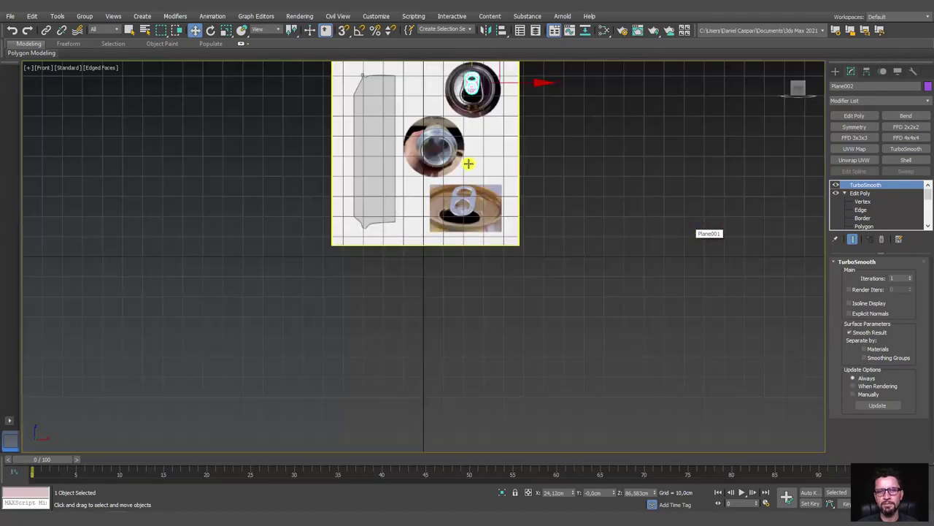
pyautogui.press('z')
pyautogui.scroll(3, 511, 256)
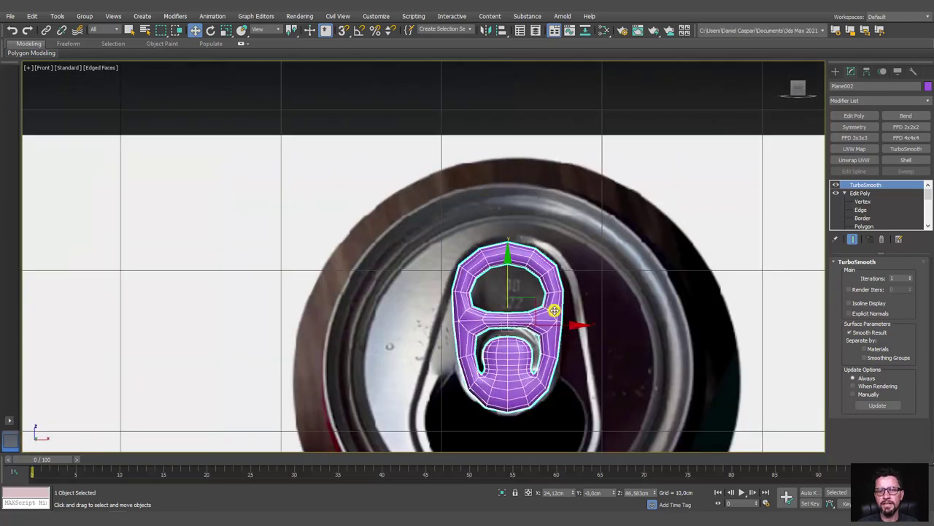
pyautogui.scroll(3, 547, 292)
pyautogui.scroll(2, 540, 250)
pyautogui.click(836, 188)
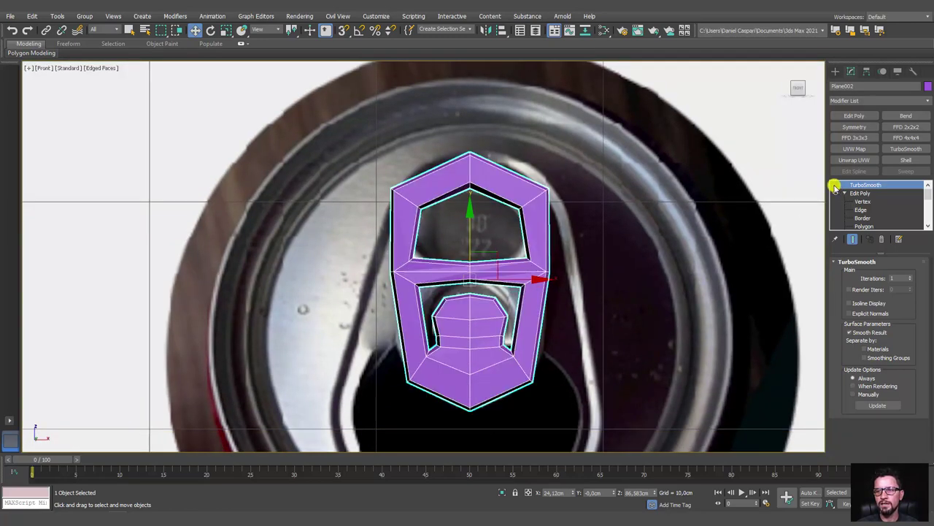
pyautogui.click(863, 202)
pyautogui.scroll(3, 497, 220)
pyautogui.scroll(2, 496, 220)
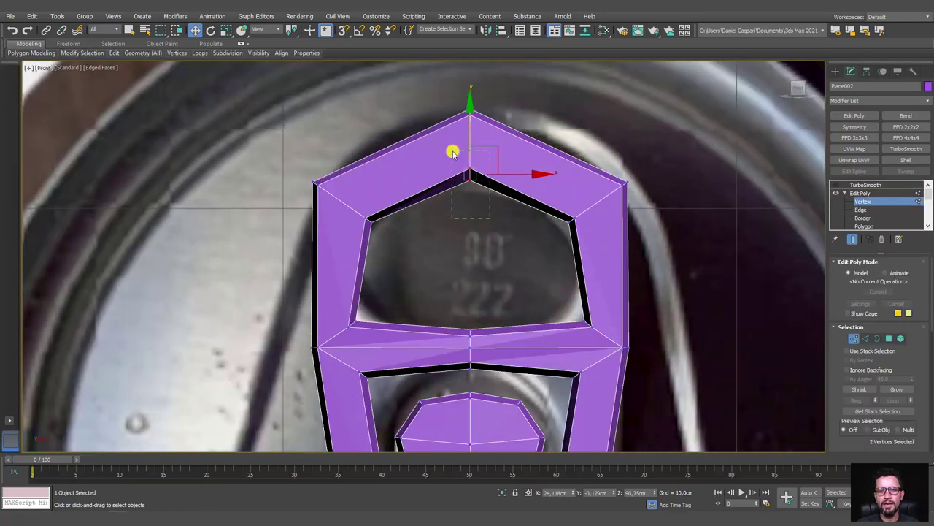
pyautogui.moveTo(471, 128); pyautogui.dragTo(472, 119)
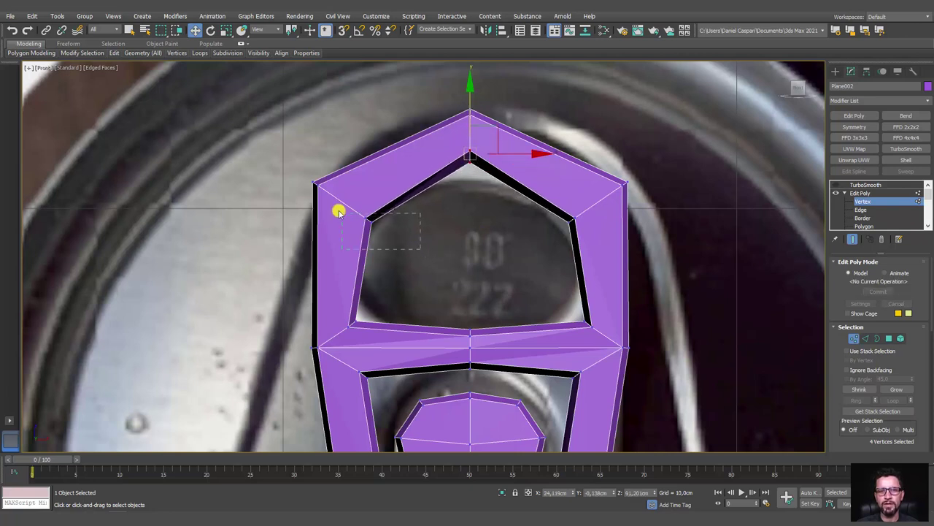
pyautogui.keyDown('ctrl'); pyautogui.moveTo(338, 209); pyautogui.dragTo(632, 230); pyautogui.keyUp('ctrl')
pyautogui.press('e')
pyautogui.press('r')
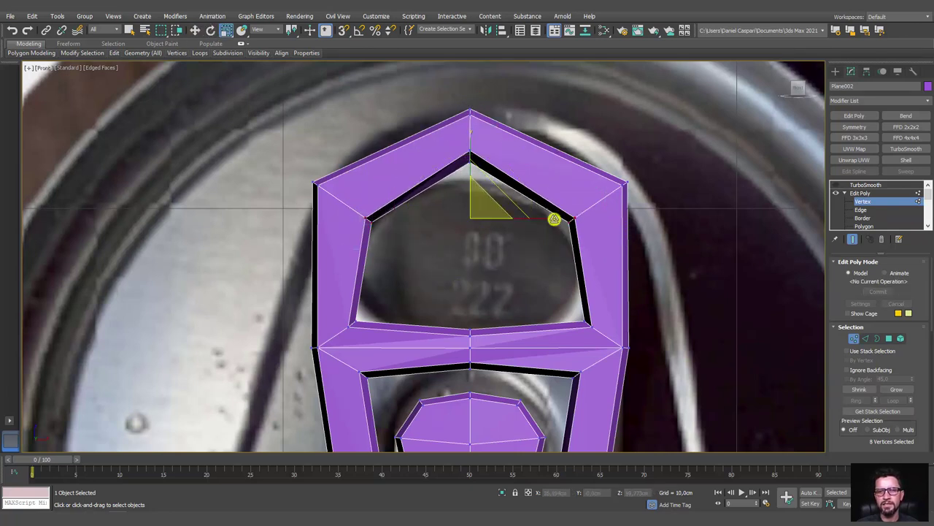
pyautogui.moveTo(557, 216); pyautogui.dragTo(578, 255)
# Connect the side edge loops with 2 segments and scale them outward from centre to widen the tab
pyautogui.scroll(-2, 584, 252)
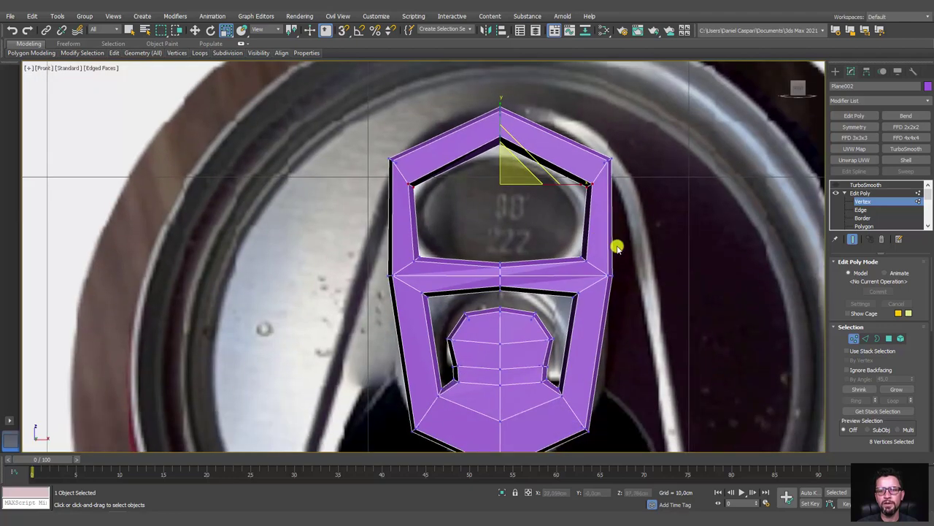
pyautogui.click(866, 338)
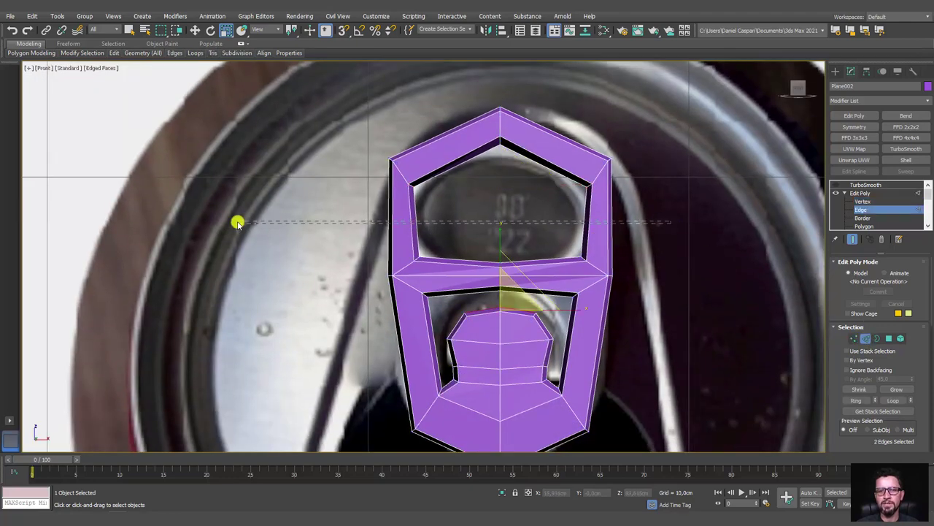
pyautogui.keyDown('ctrl'); pyautogui.doubleClick(546, 349); pyautogui.keyUp('ctrl')
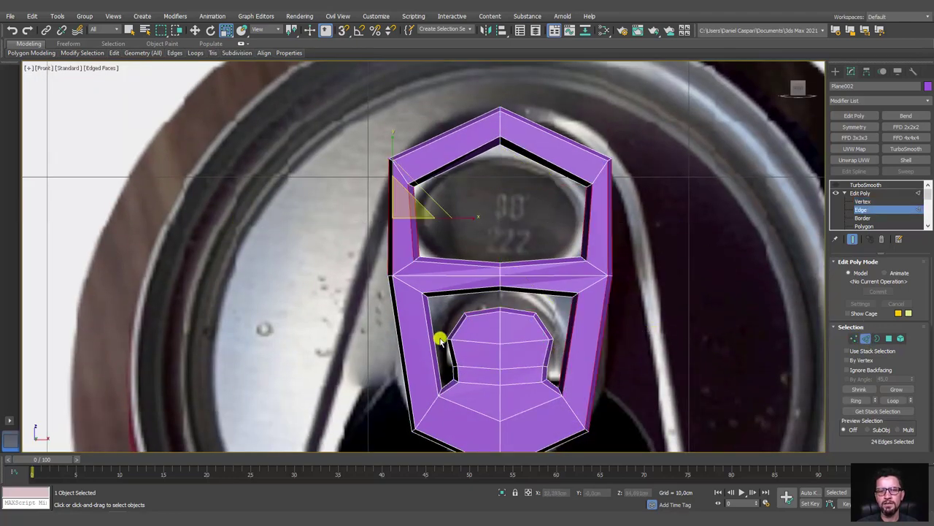
pyautogui.moveTo(834, 367); pyautogui.dragTo(832, 84)
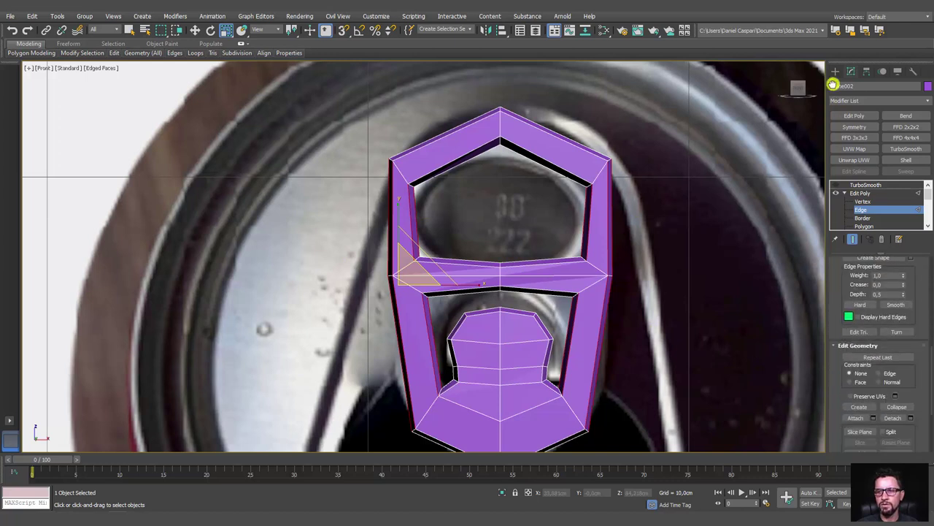
pyautogui.scroll(3, 914, 295)
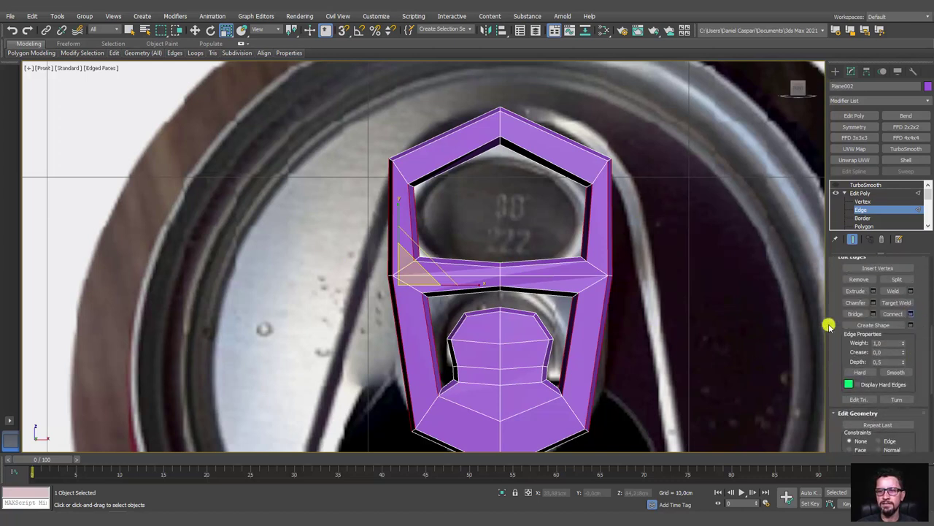
pyautogui.click(432, 262)
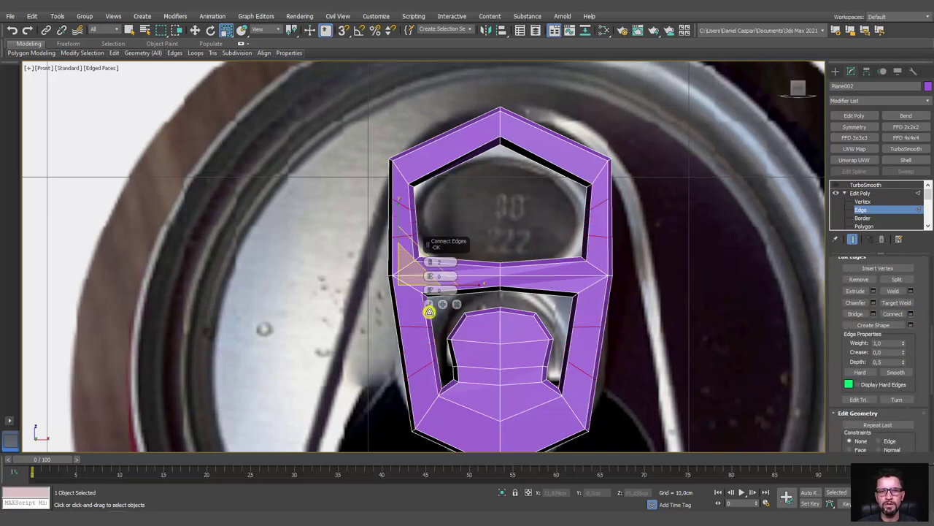
pyautogui.click(431, 305)
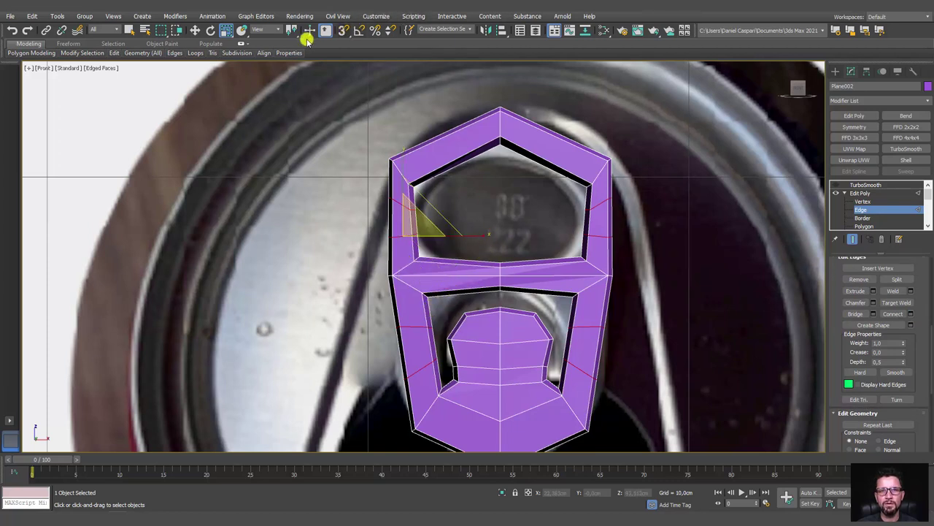
pyautogui.moveTo(291, 30); pyautogui.dragTo(293, 64)
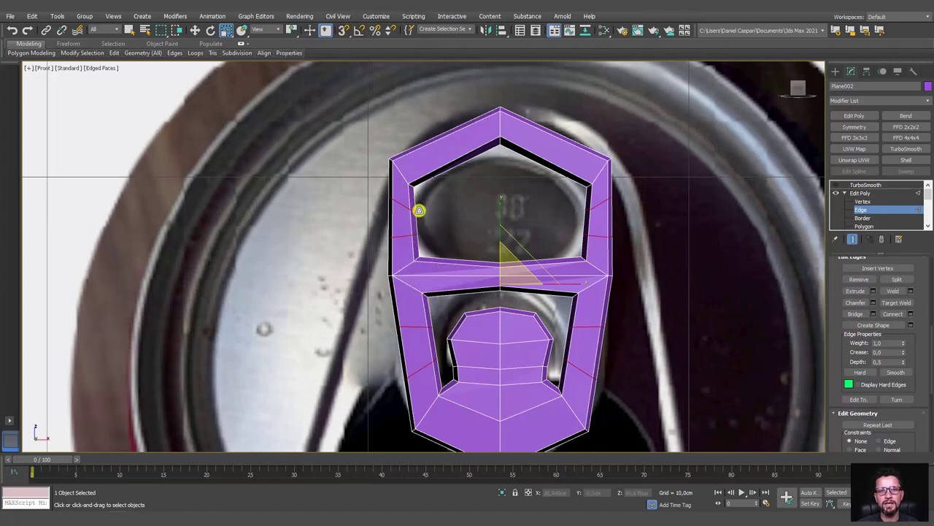
pyautogui.moveTo(578, 285); pyautogui.dragTo(577, 282)
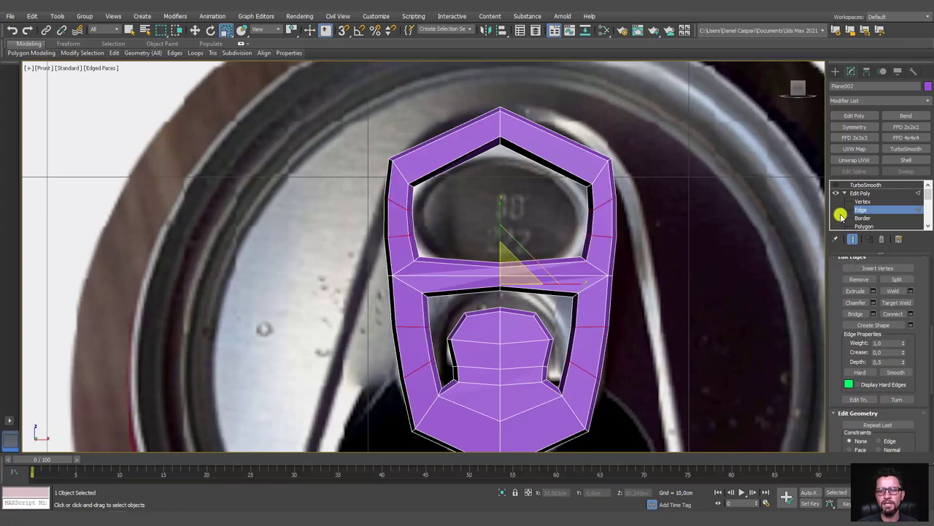
# Turn TurboSmooth on to preview the rounded tab
pyautogui.click(864, 192)
pyautogui.click(850, 185)
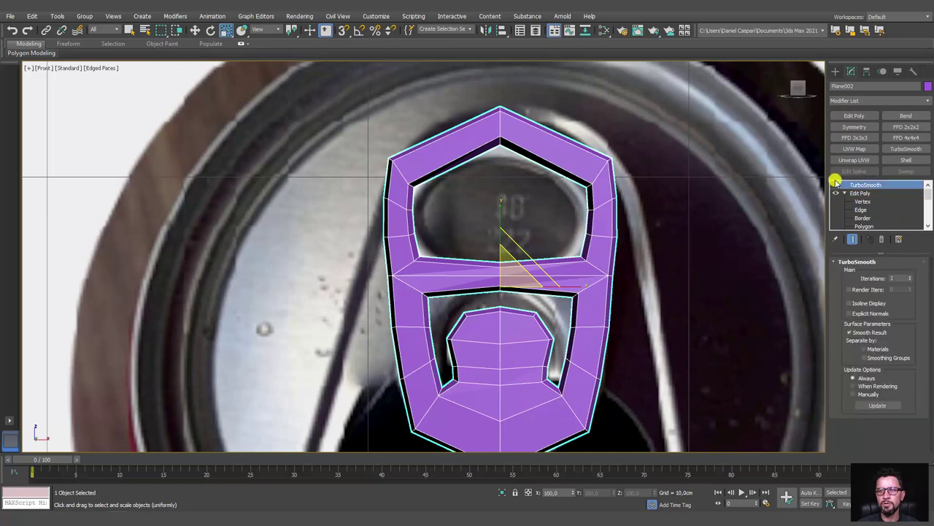
pyautogui.click(836, 186)
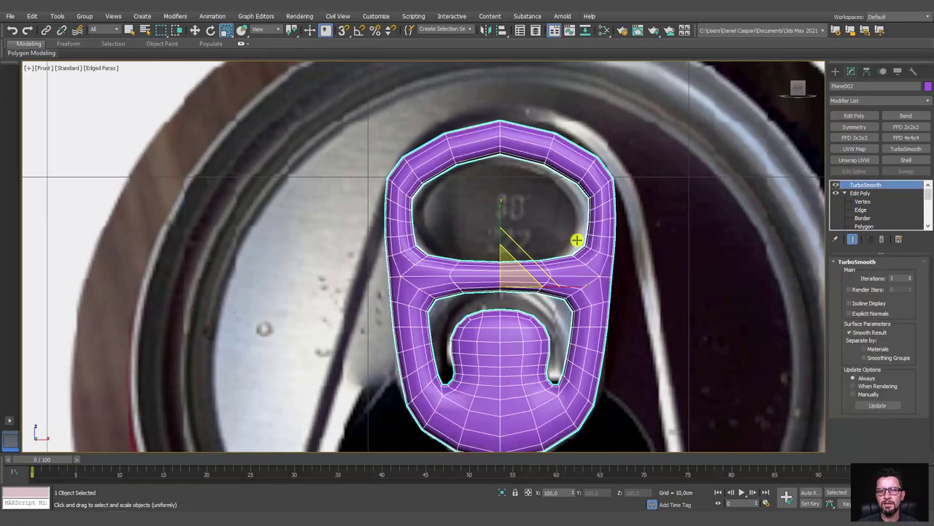
pyautogui.scroll(-2, 576, 239)
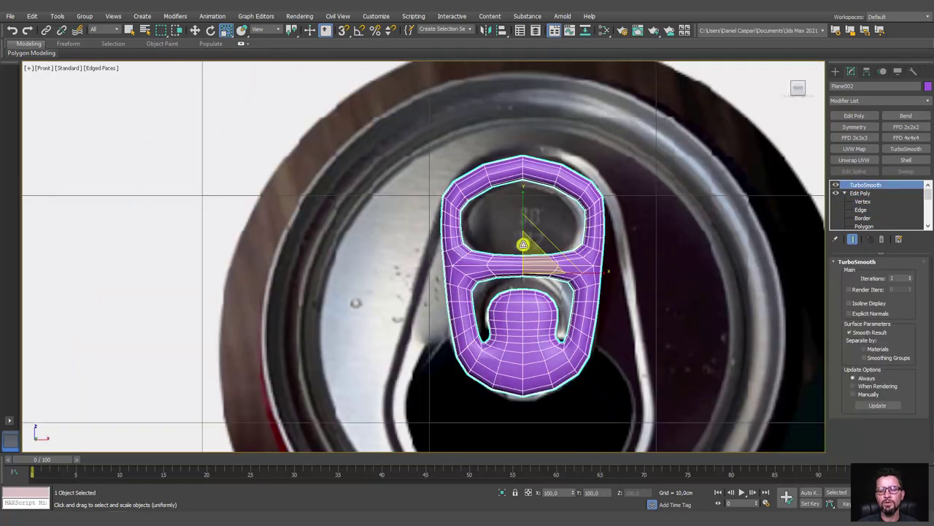
# With smoothing off, select the tab's top outer edges and connect them with a new edge
pyautogui.click(837, 187)
pyautogui.click(861, 210)
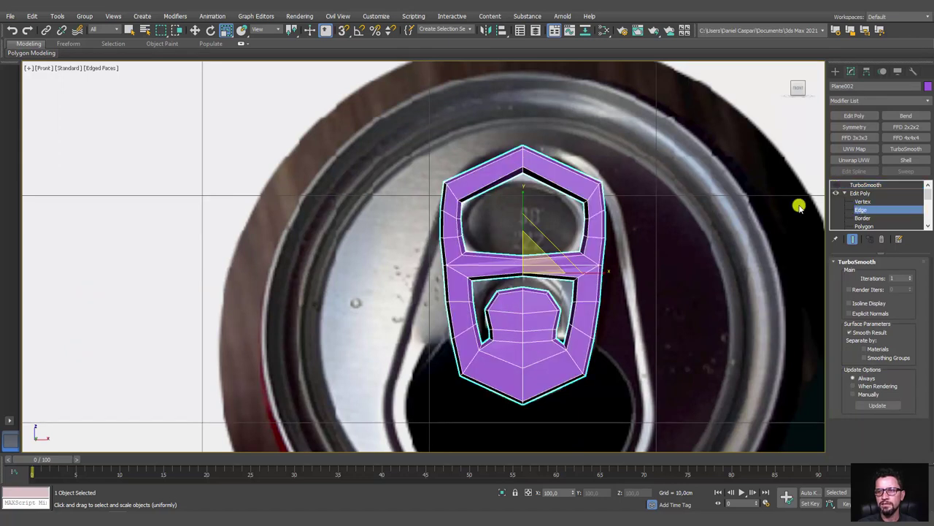
pyautogui.doubleClick(484, 173)
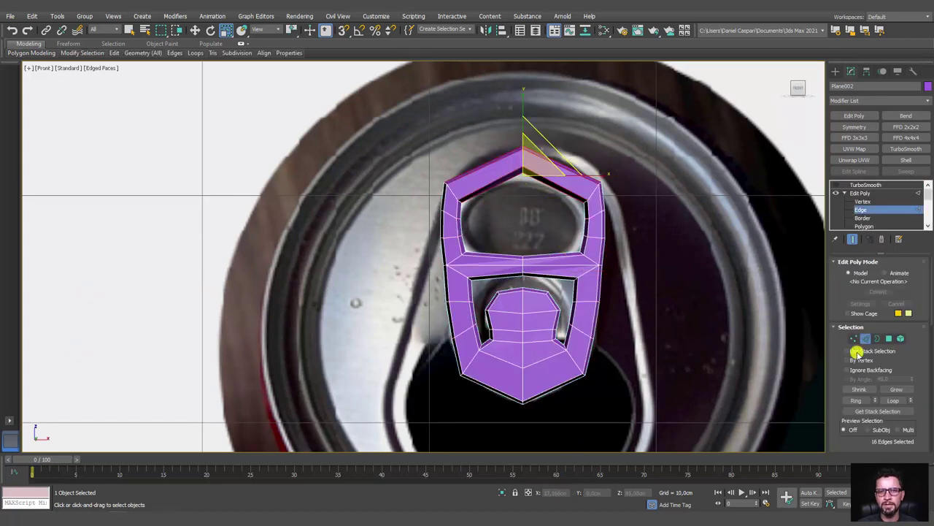
pyautogui.scroll(-5, 911, 295)
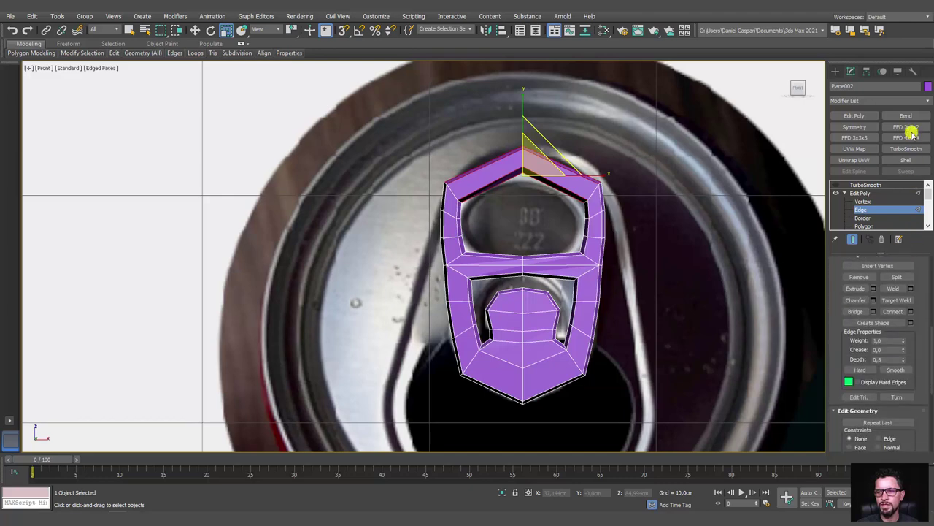
pyautogui.click(909, 311)
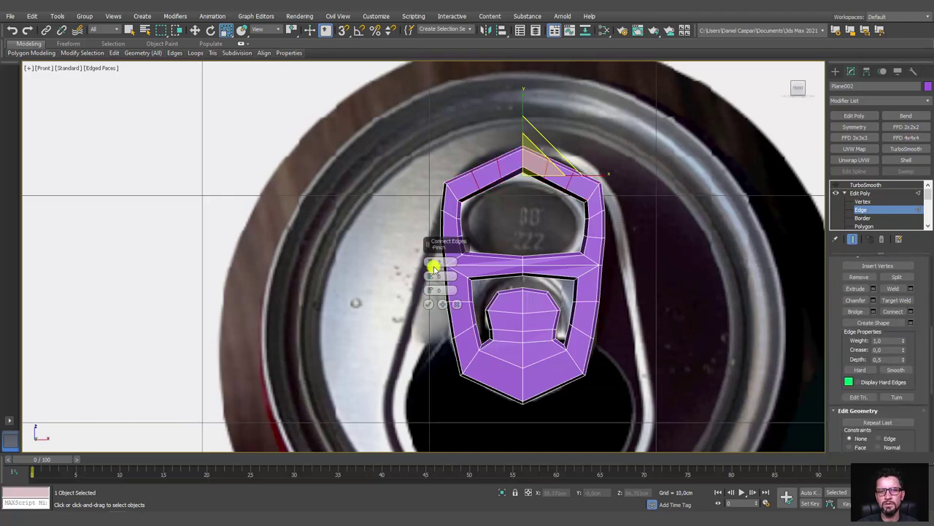
pyautogui.click(429, 305)
# Rescale the top corners of the tab and show the smoothed result
pyautogui.scroll(4, 574, 173)
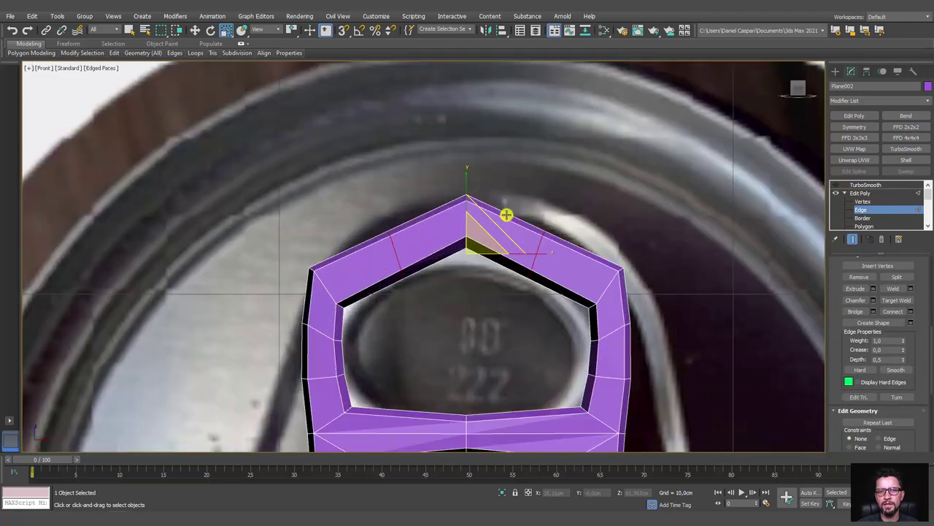
pyautogui.moveTo(534, 210); pyautogui.dragTo(538, 202)
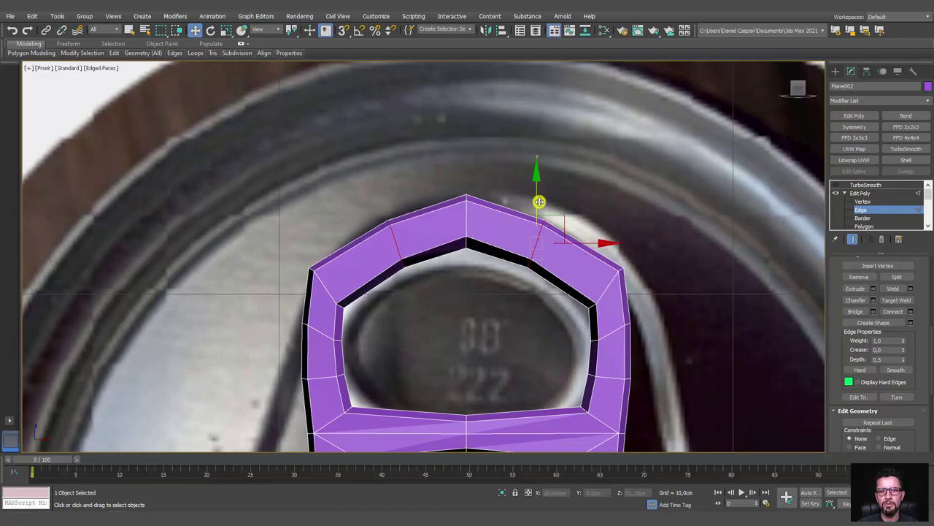
pyautogui.press('r')
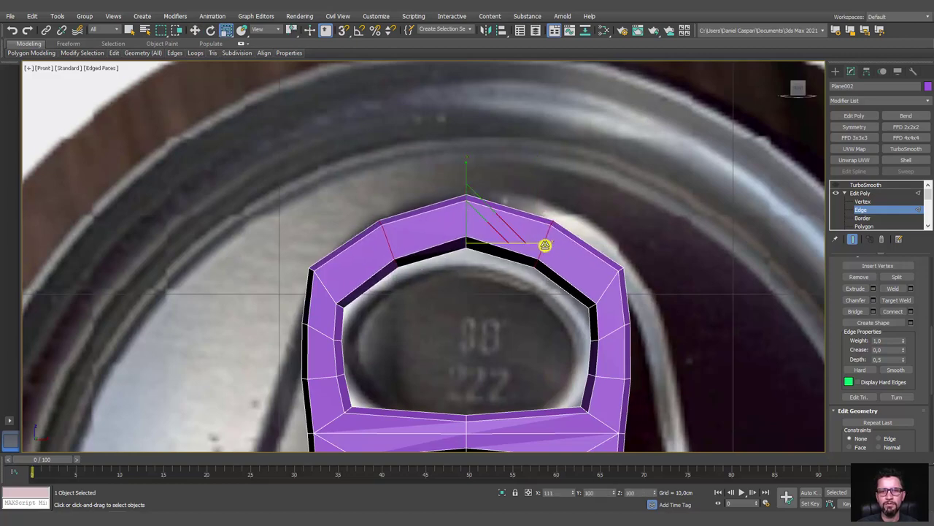
pyautogui.scroll(-3, 545, 244)
pyautogui.scroll(-2, 605, 219)
pyautogui.scroll(2, 620, 209)
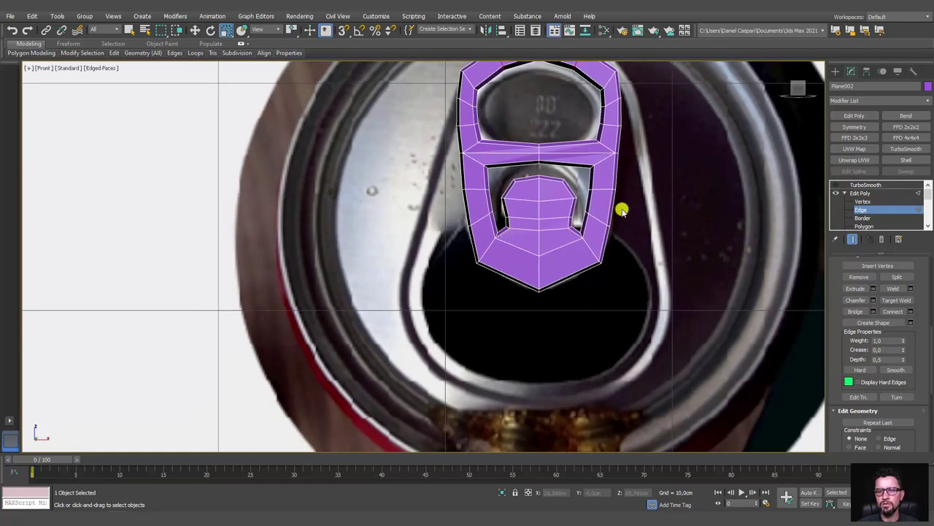
pyautogui.click(865, 185)
pyautogui.scroll(-3, 736, 192)
pyautogui.scroll(-3, 438, 309)
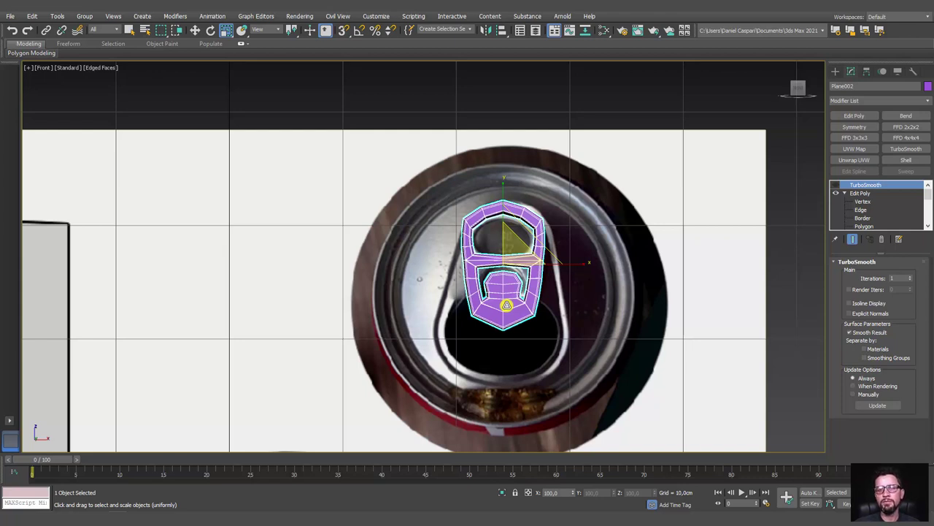
# Create a Standard Primitives plane drawn over the pull-tab
pyautogui.click(834, 71)
pyautogui.click(898, 171)
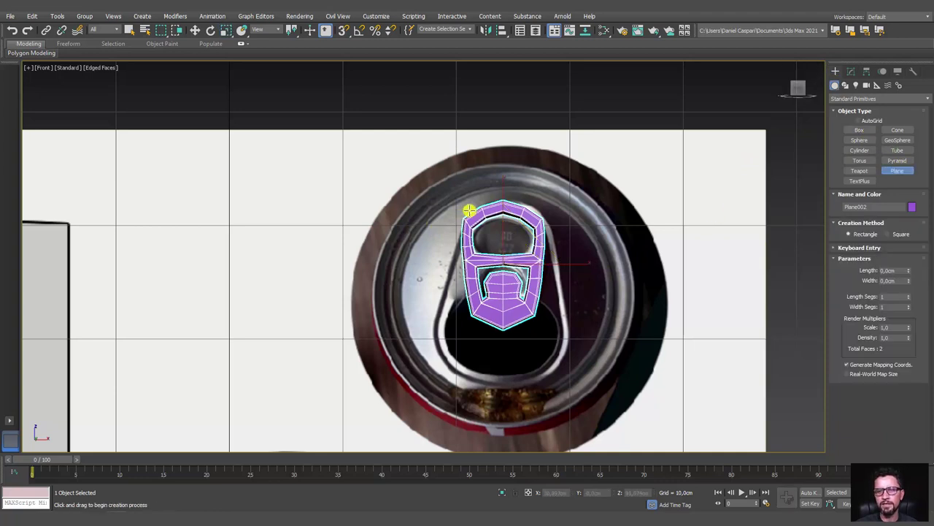
pyautogui.moveTo(477, 204); pyautogui.dragTo(530, 379)
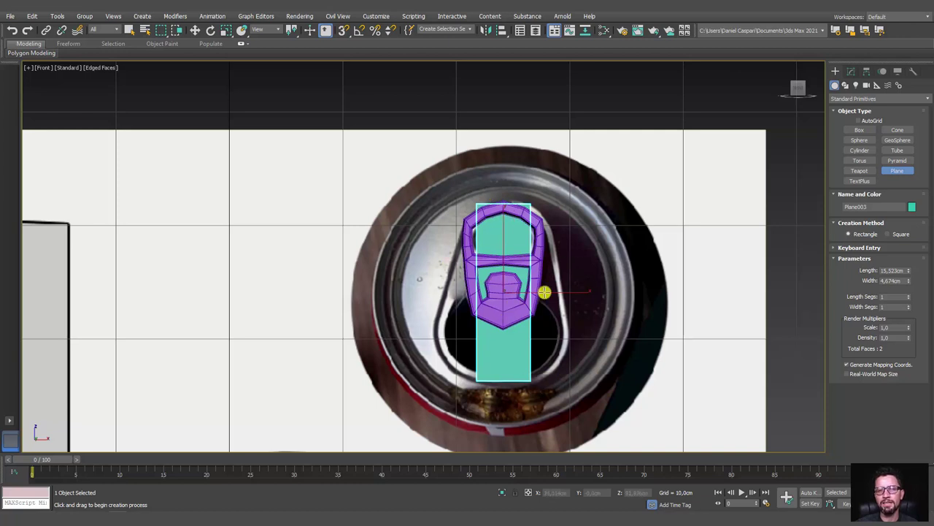
# Add Edit Poly and scale the plane's middle and lower edges wider in X into a tapered hexagon
pyautogui.click(851, 71)
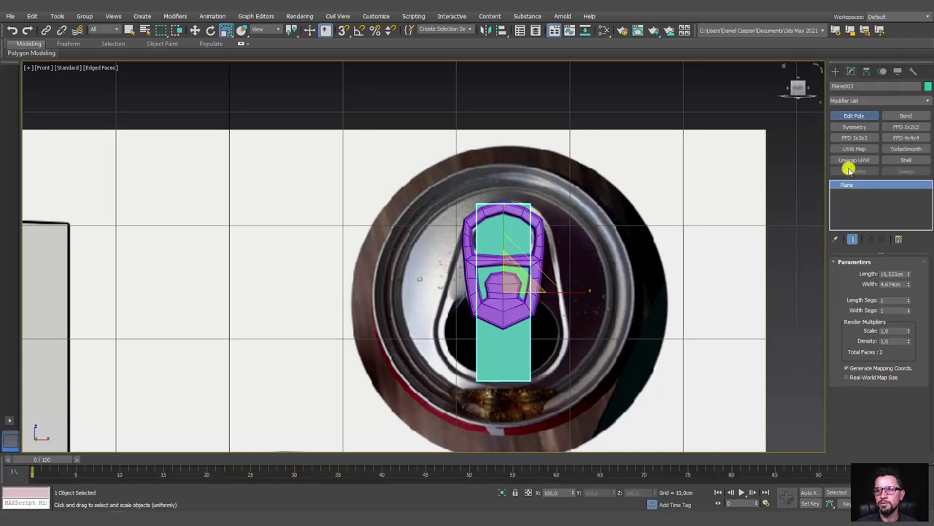
pyautogui.click(866, 338)
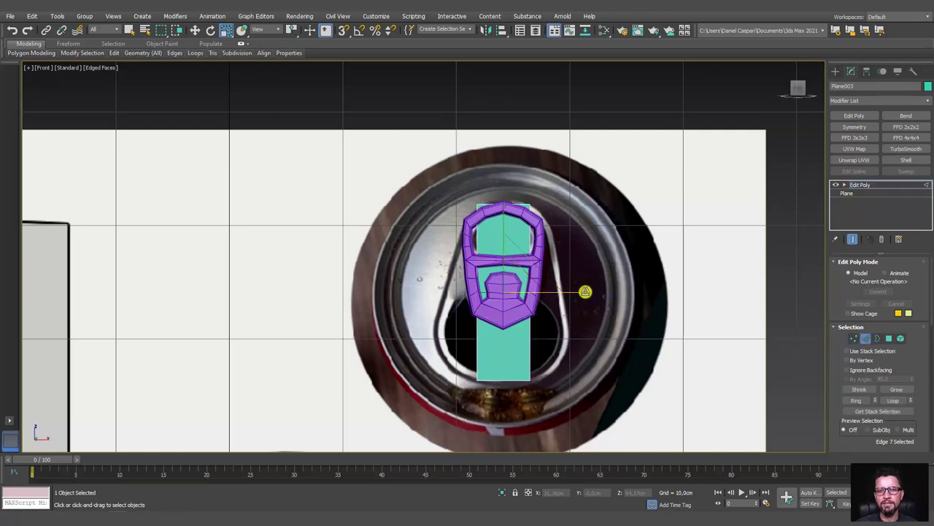
pyautogui.moveTo(586, 292); pyautogui.dragTo(625, 289)
pyautogui.click(559, 336)
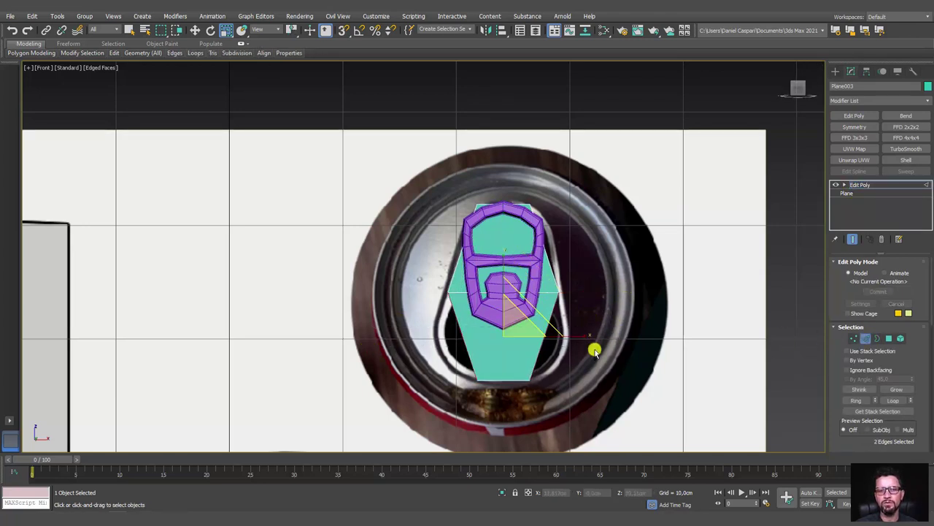
pyautogui.moveTo(586, 333); pyautogui.dragTo(602, 333)
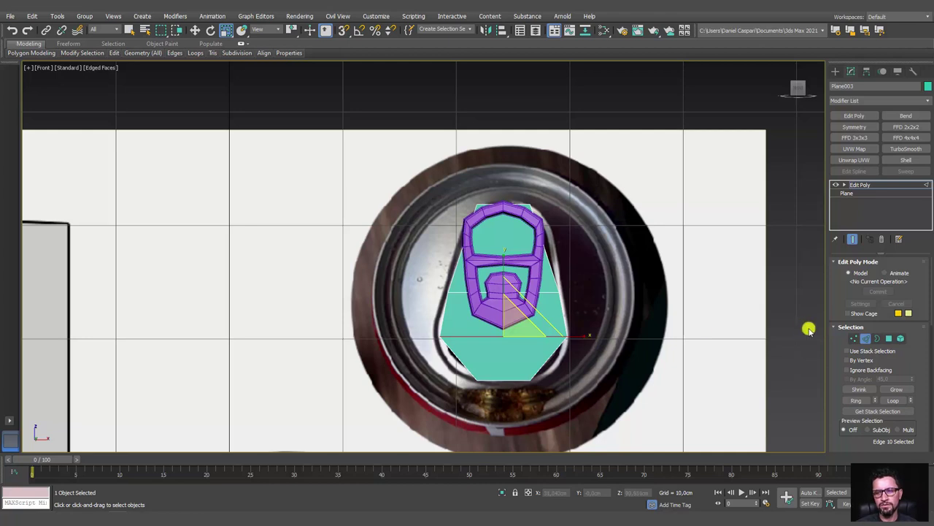
pyautogui.moveTo(838, 386); pyautogui.dragTo(842, 202)
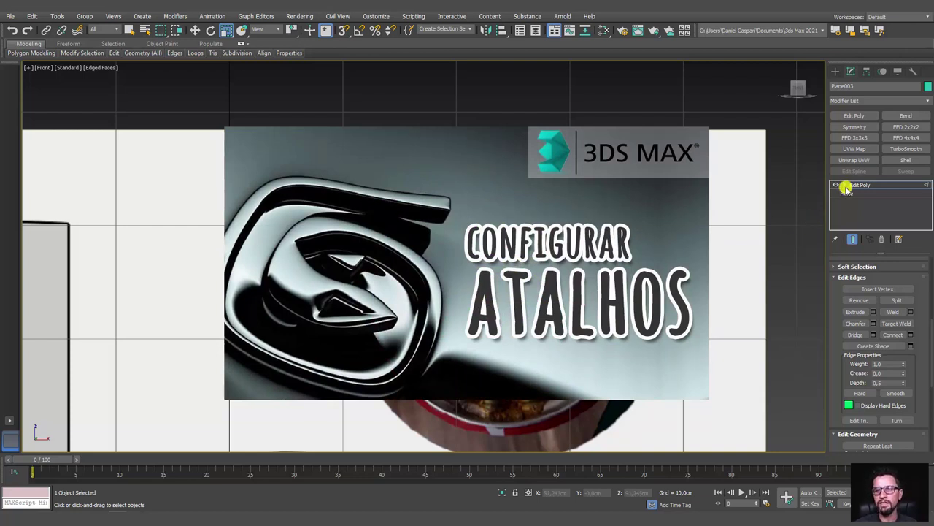
# Enter Plane003's Vertex level and select the vertices to reshape
pyautogui.click(844, 185)
pyautogui.click(863, 193)
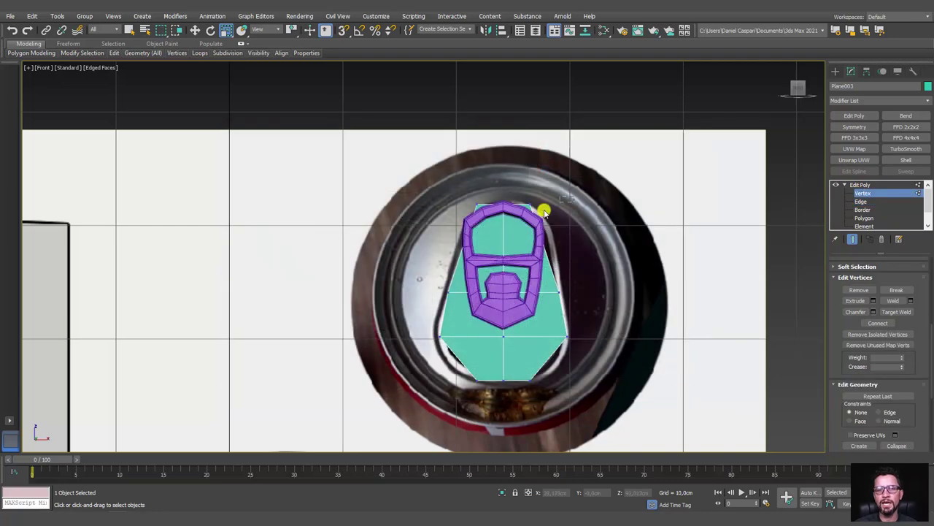
pyautogui.press('w')
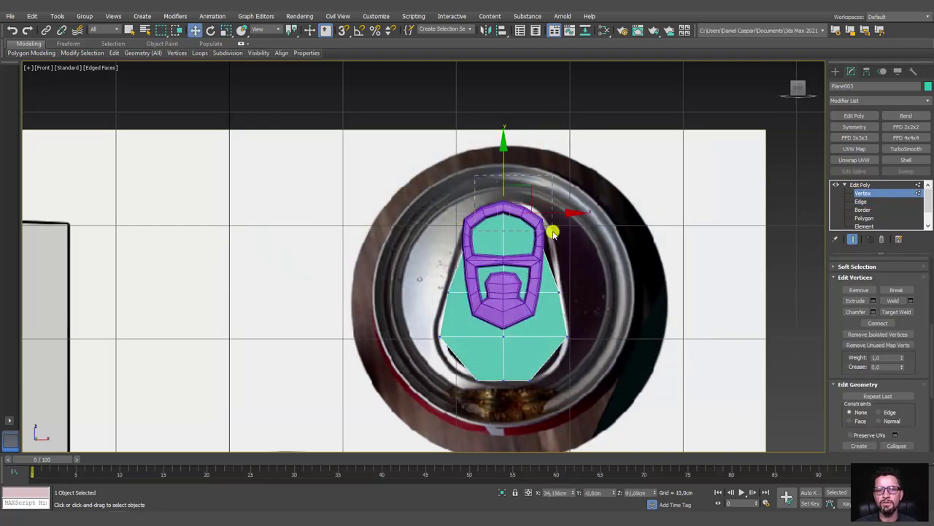
pyautogui.scroll(1, 541, 212)
pyautogui.press('e')
pyautogui.press('r')
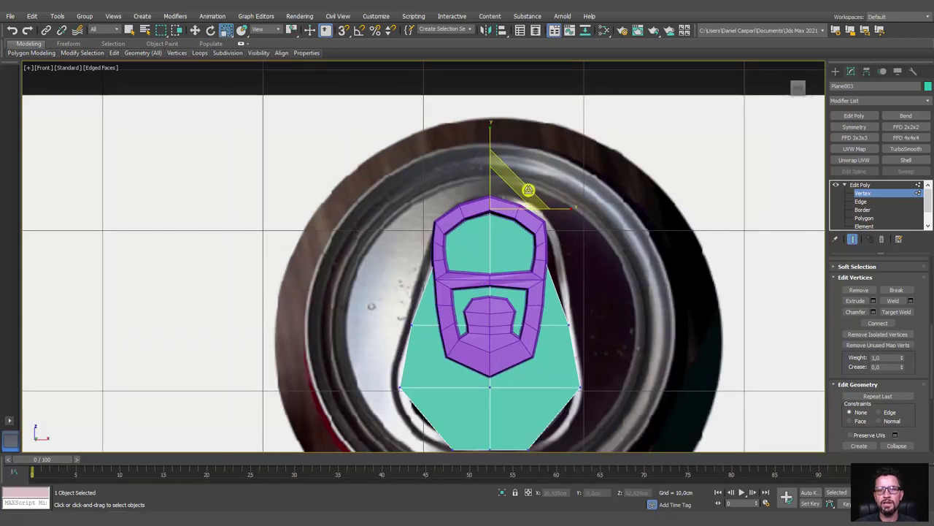
pyautogui.click(490, 197)
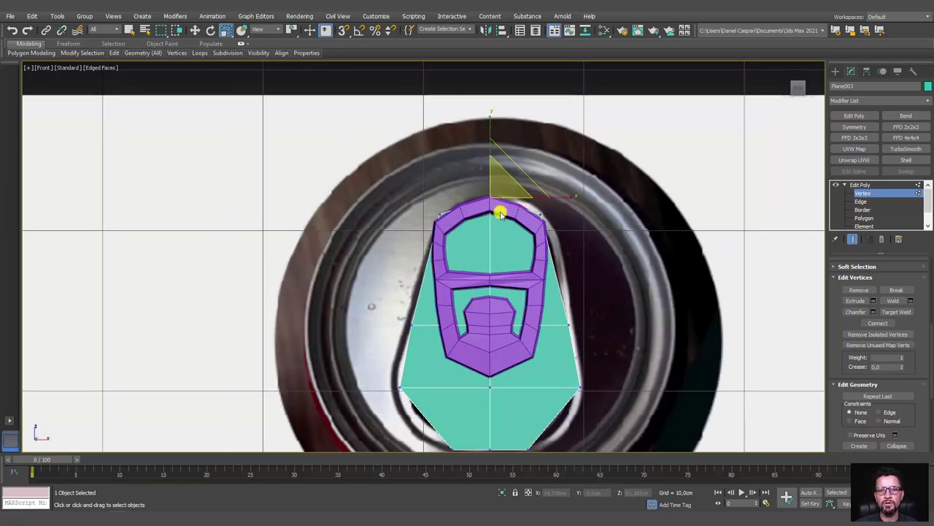
pyautogui.press('w')
pyautogui.scroll(-3, 540, 263)
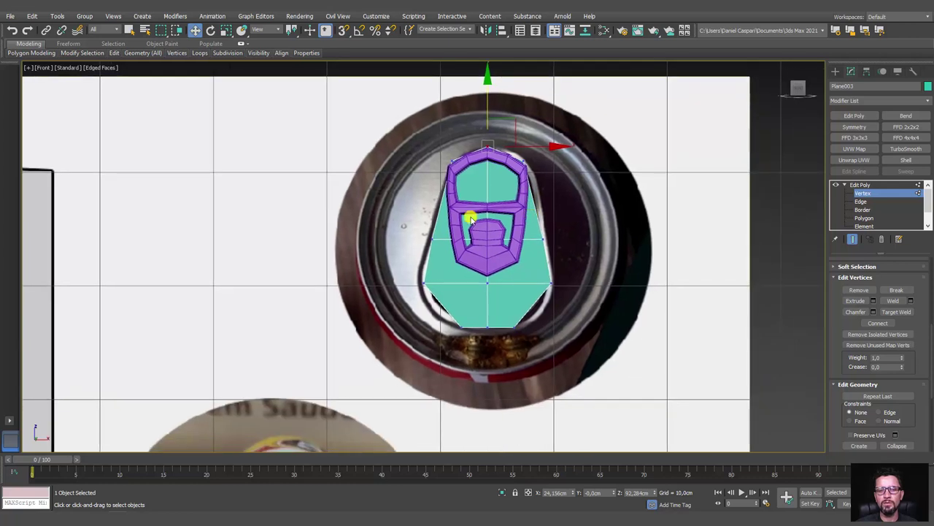
pyautogui.scroll(1, 472, 215)
pyautogui.moveTo(593, 306); pyautogui.dragTo(573, 284)
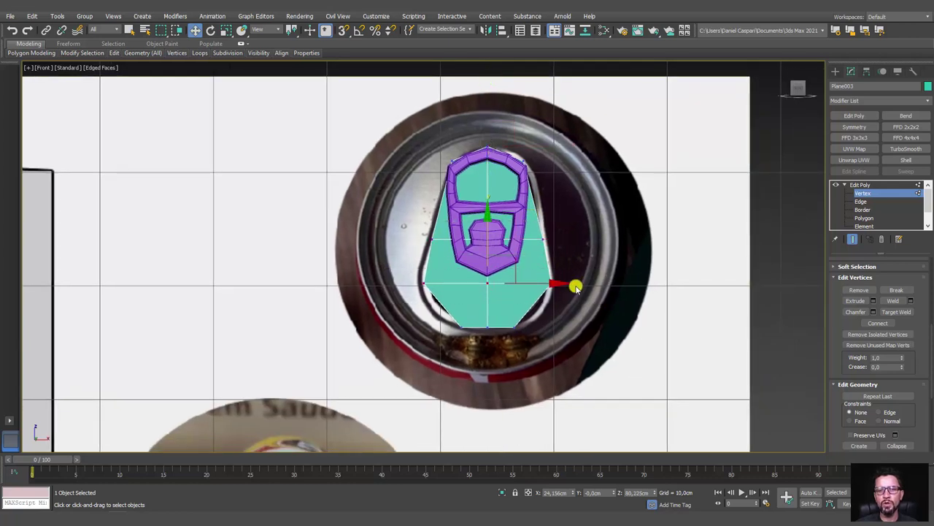
pyautogui.scroll(2, 548, 285)
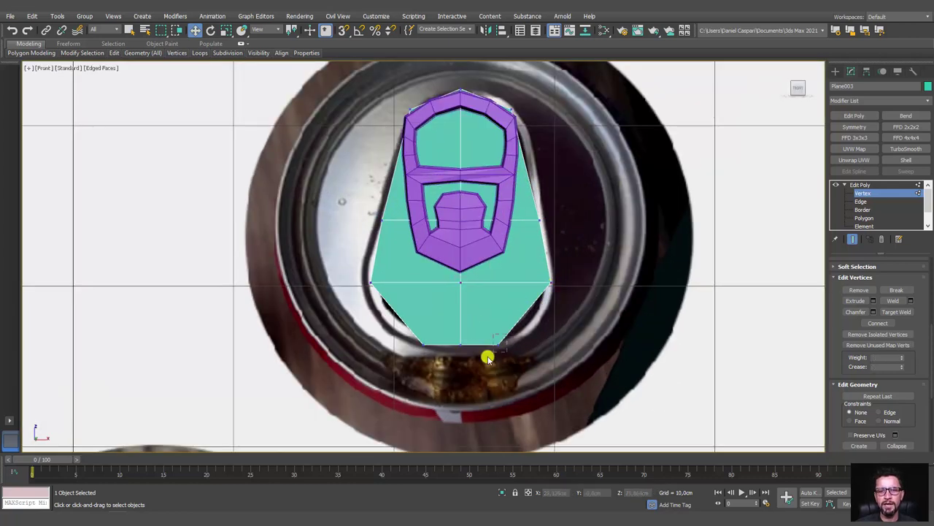
# Raise the bottom vertices slightly and scale them to 187% in X
pyautogui.moveTo(486, 357); pyautogui.dragTo(417, 343)
pyautogui.moveTo(475, 304); pyautogui.dragTo(463, 293)
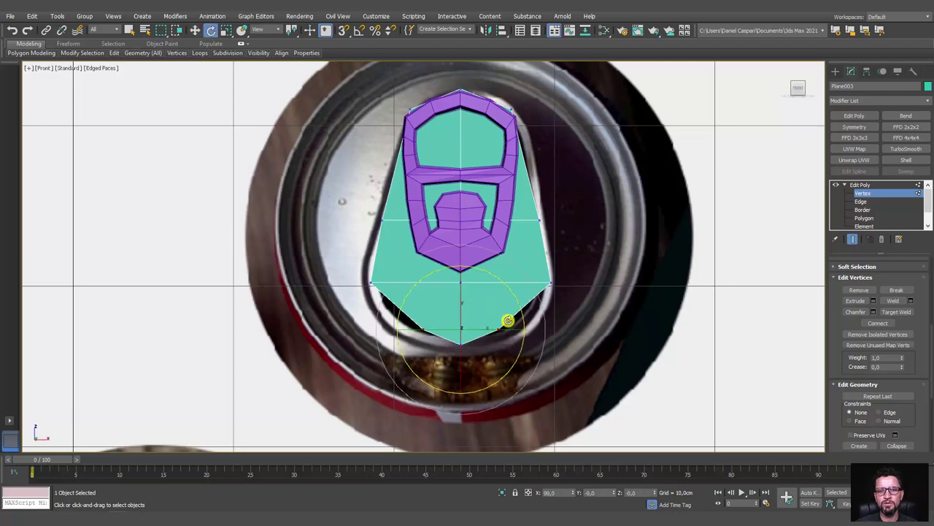
pyautogui.press('r')
pyautogui.moveTo(507, 319); pyautogui.dragTo(561, 329)
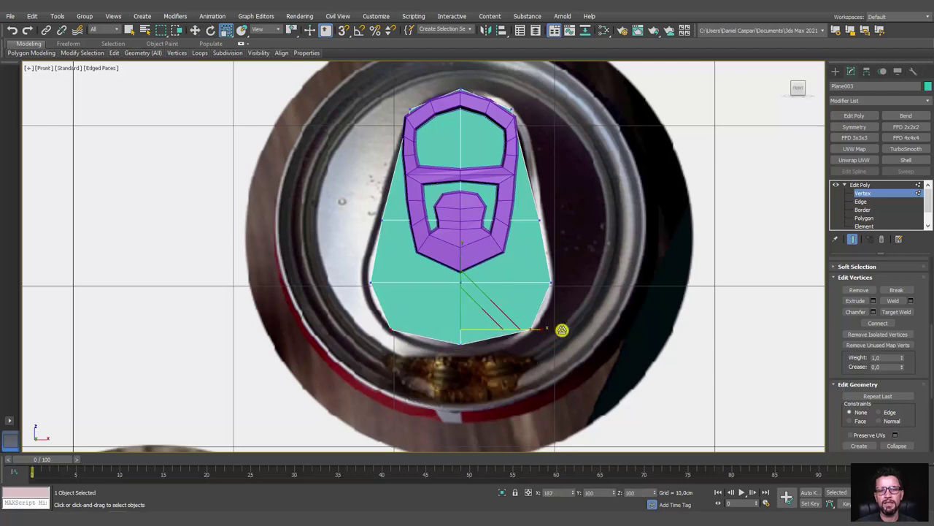
pyautogui.moveTo(603, 234); pyautogui.dragTo(605, 358, button='middle')
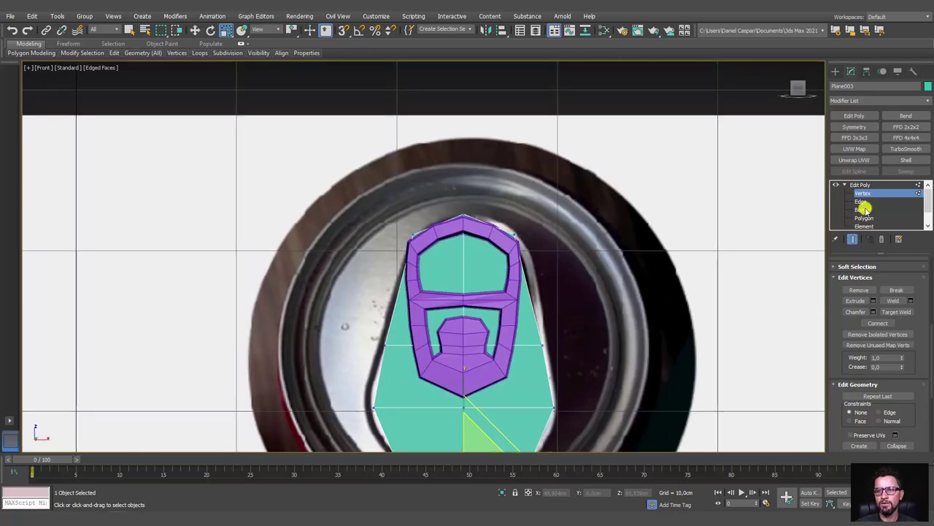
pyautogui.click(861, 201)
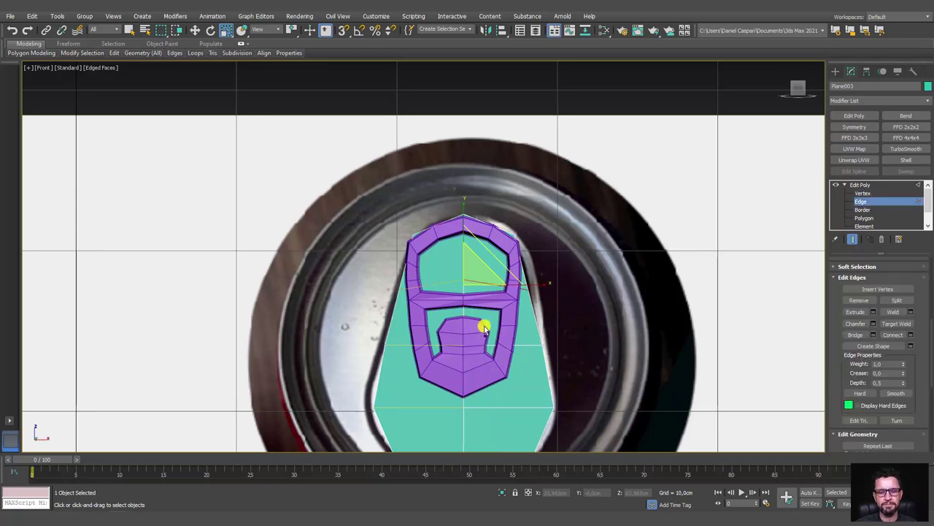
# Shift-scale Plane003's outer border out to about 108% to add a narrow rim
pyautogui.scroll(-2, 484, 328)
pyautogui.moveTo(508, 276)
pyautogui.keyDown('alt'); pyautogui.mouseDown(button='middle')
pyautogui.moveTo(533, 273)
pyautogui.moveTo(553, 236)
pyautogui.moveTo(587, 285)
pyautogui.moveTo(543, 286)
pyautogui.mouseUp(button='middle'); pyautogui.keyUp('alt')
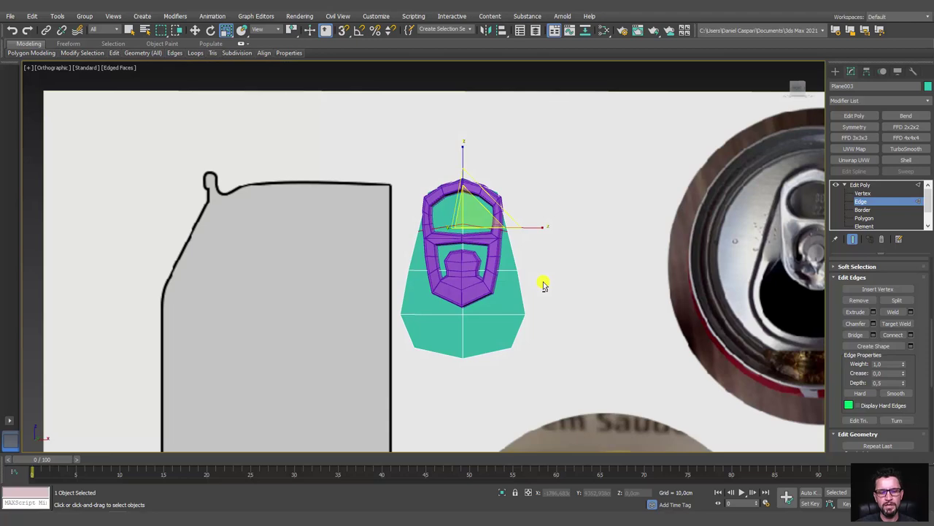
pyautogui.press('f')
pyautogui.scroll(2, 518, 253)
pyautogui.moveTo(486, 119); pyautogui.dragTo(501, 321, button='middle')
pyautogui.scroll(4, 495, 305)
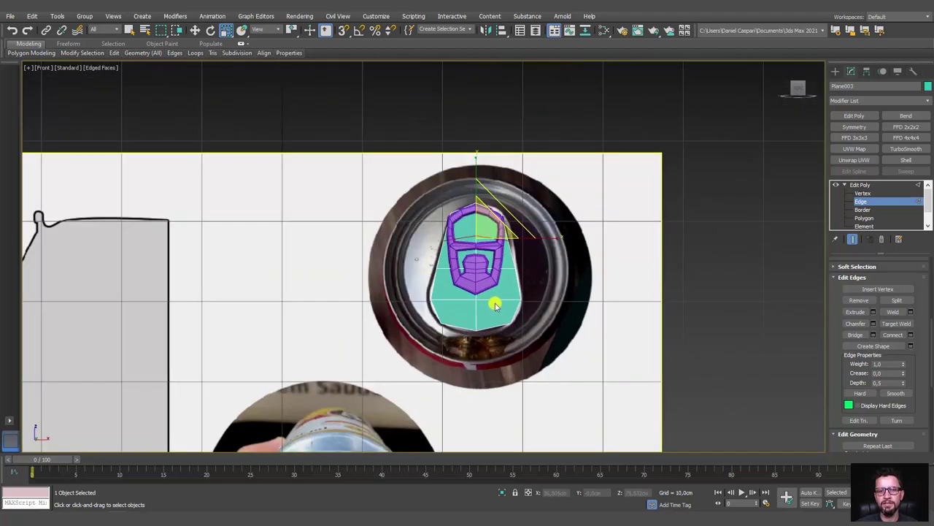
pyautogui.scroll(2, 495, 305)
pyautogui.click(862, 210)
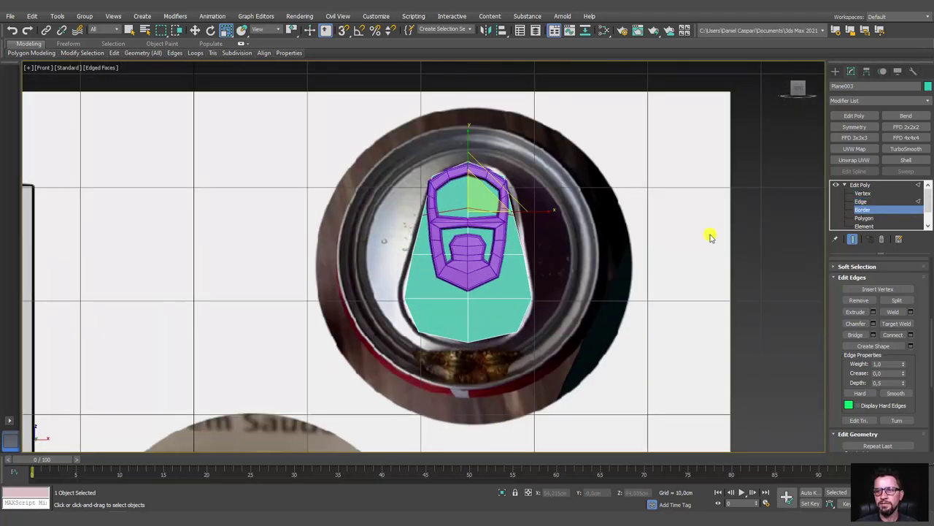
pyautogui.click(422, 378)
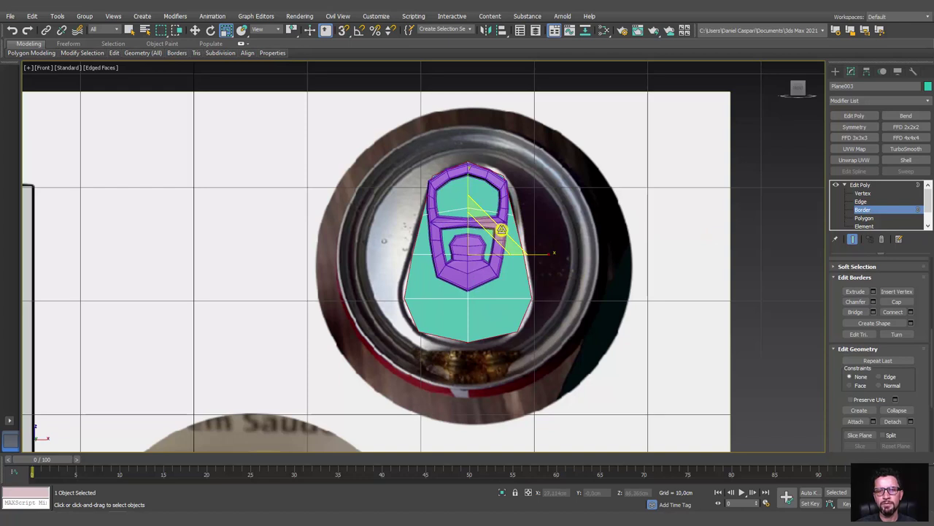
pyautogui.moveTo(502, 230); pyautogui.dragTo(547, 250)
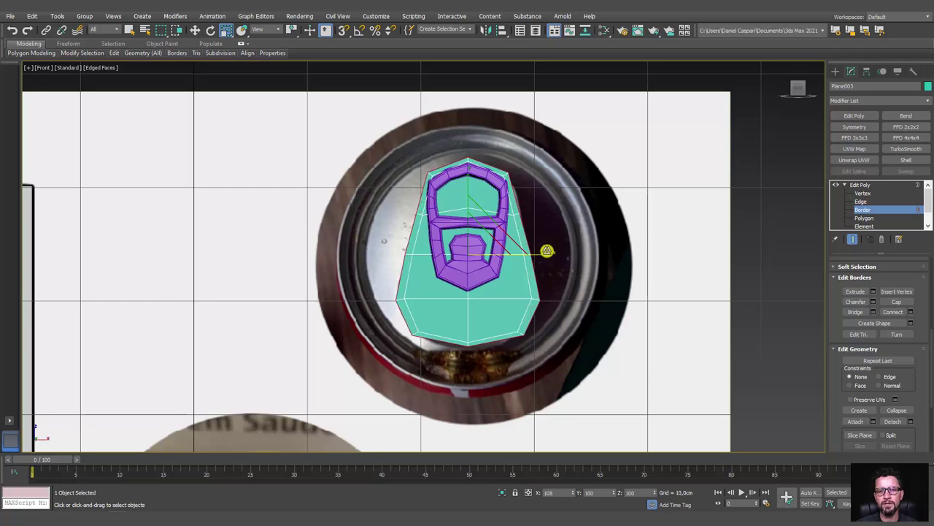
pyautogui.moveTo(546, 250)
pyautogui.keyDown('alt'); pyautogui.mouseDown(button='middle')
pyautogui.moveTo(554, 273)
pyautogui.moveTo(570, 264)
pyautogui.moveTo(565, 273)
pyautogui.moveTo(528, 251)
pyautogui.moveTo(394, 238)
pyautogui.moveTo(413, 226)
pyautogui.moveTo(551, 277)
pyautogui.moveTo(522, 286)
pyautogui.moveTo(560, 265)
pyautogui.mouseUp(button='middle'); pyautogui.keyUp('alt')
pyautogui.press('w')
# Select Plane003, try moving it away from the tab, and undo the move
pyautogui.click(859, 185)
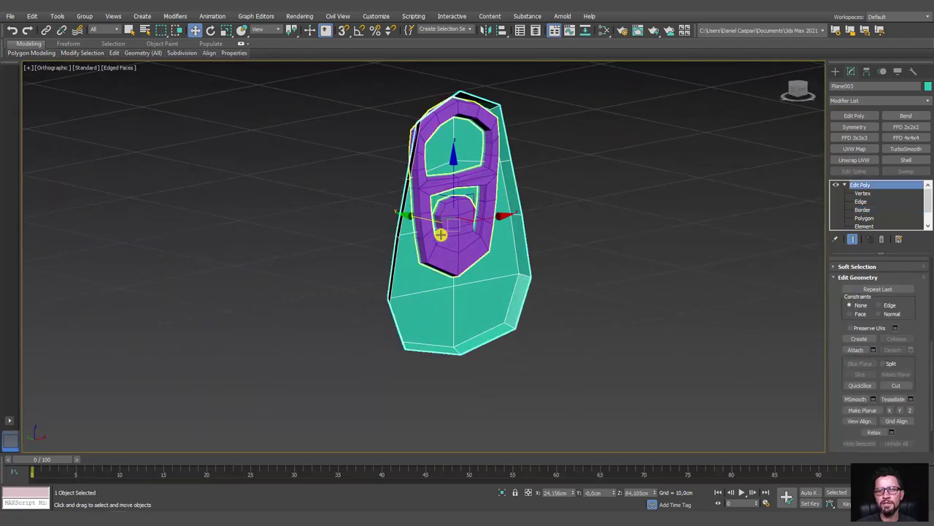
pyautogui.click(440, 233)
pyautogui.keyDown('alt'); pyautogui.moveTo(417, 177); pyautogui.dragTo(471, 241, button='middle'); pyautogui.keyUp('alt')
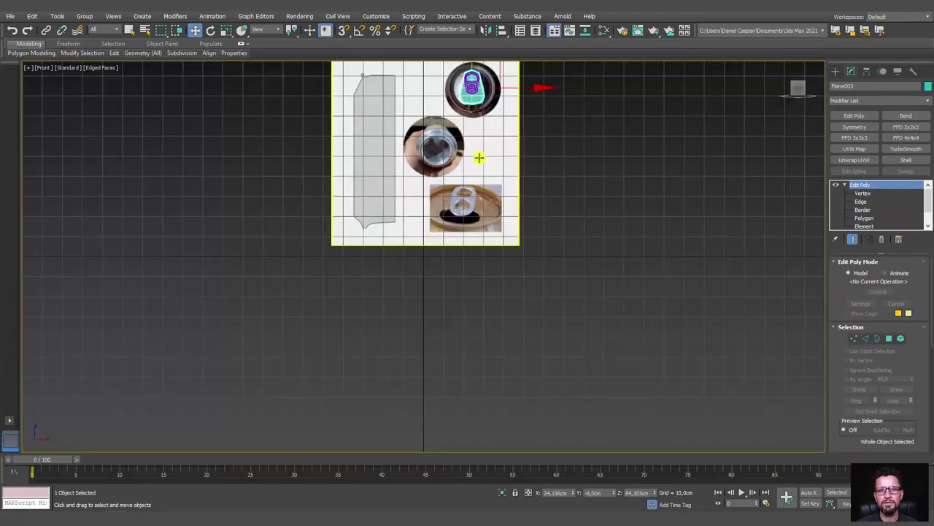
pyautogui.scroll(3, 482, 168)
pyautogui.scroll(5, 487, 146)
pyautogui.scroll(5, 488, 168)
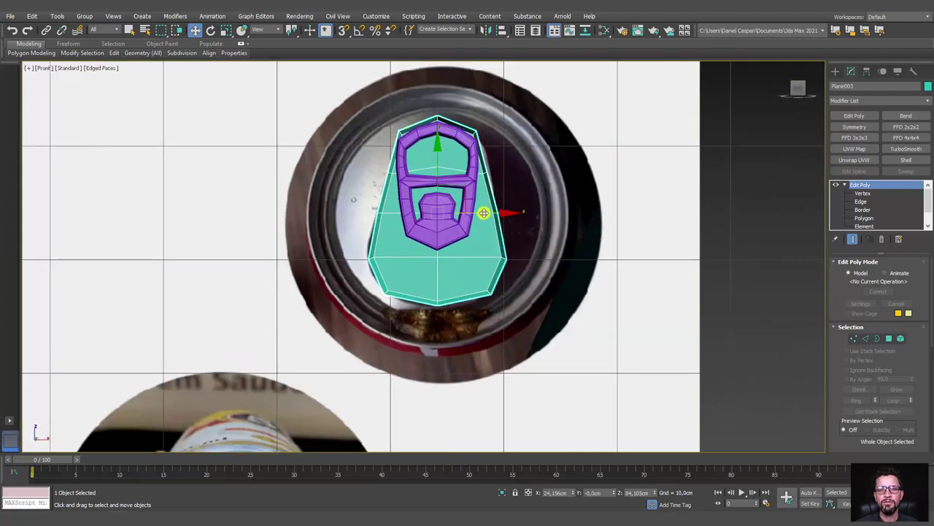
pyautogui.moveTo(489, 213); pyautogui.dragTo(635, 213)
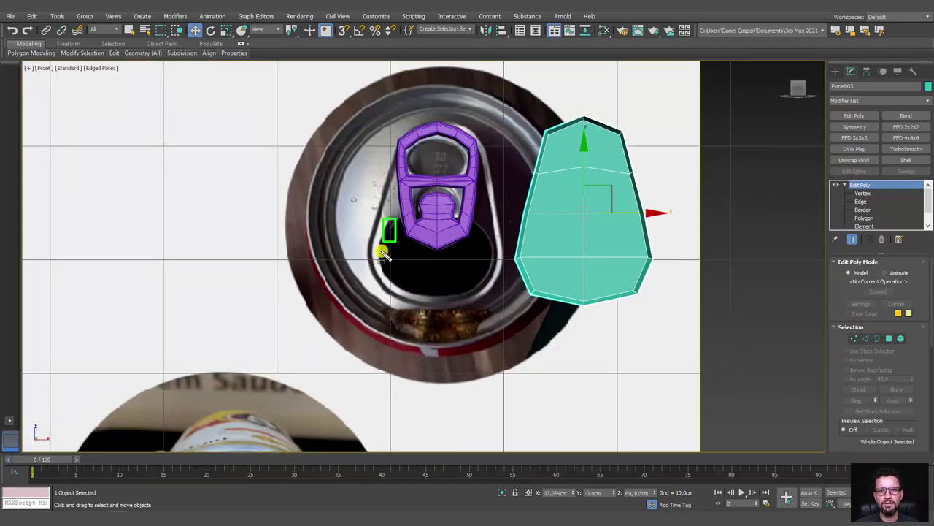
pyautogui.hotkey('ctrl', 'z')
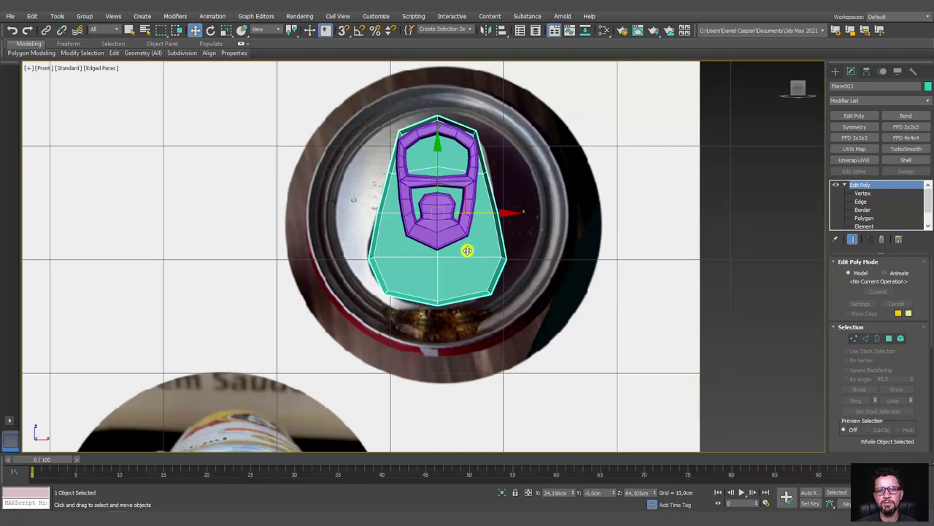
# Select the four lower-panel polygons and inset them into a ring
pyautogui.click(890, 338)
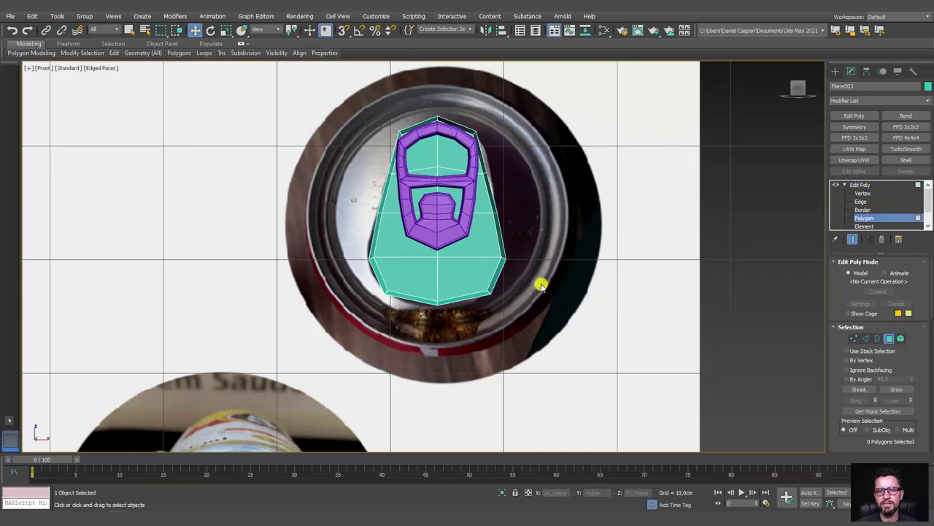
pyautogui.click(469, 271)
pyautogui.keyDown('ctrl'); pyautogui.click(463, 244); pyautogui.keyUp('ctrl')
pyautogui.keyDown('ctrl'); pyautogui.click(416, 246); pyautogui.keyUp('ctrl')
pyautogui.keyDown('ctrl'); pyautogui.click(418, 274); pyautogui.keyUp('ctrl')
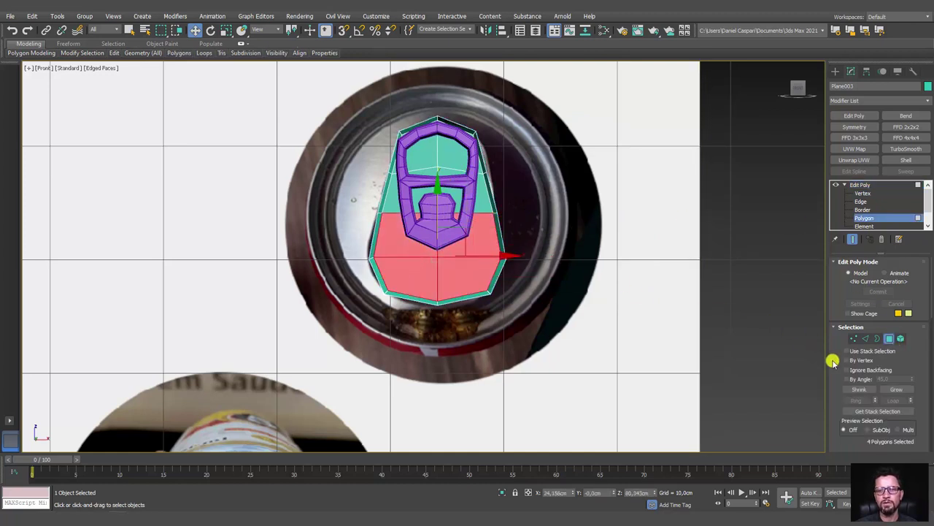
pyautogui.scroll(-5, 838, 360)
pyautogui.click(895, 369)
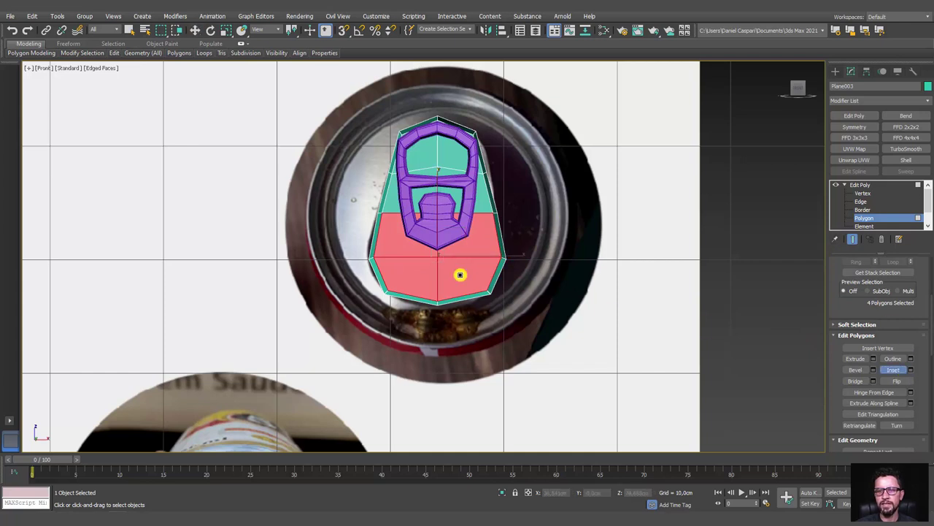
pyautogui.moveTo(449, 270); pyautogui.dragTo(453, 266)
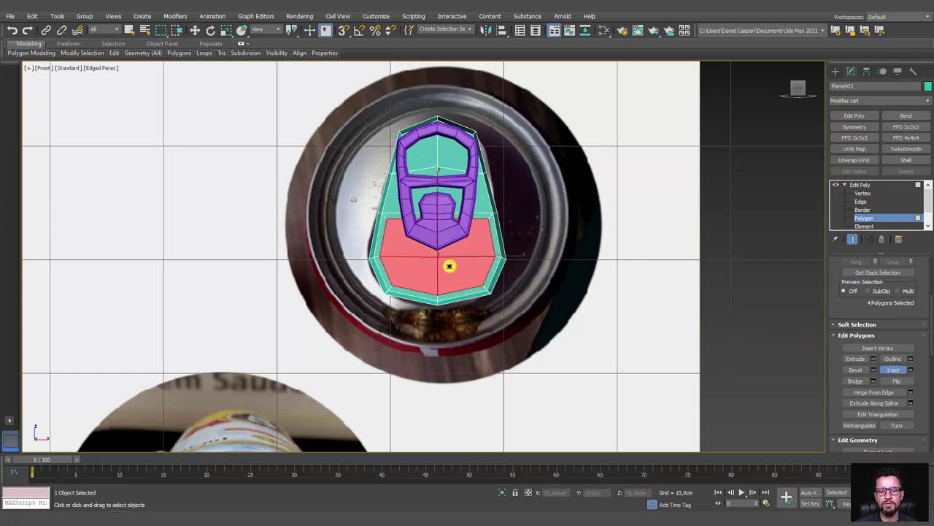
pyautogui.press('w')
# In wireframe, raise the two centre vertices so the edge bends upward
pyautogui.press('1')
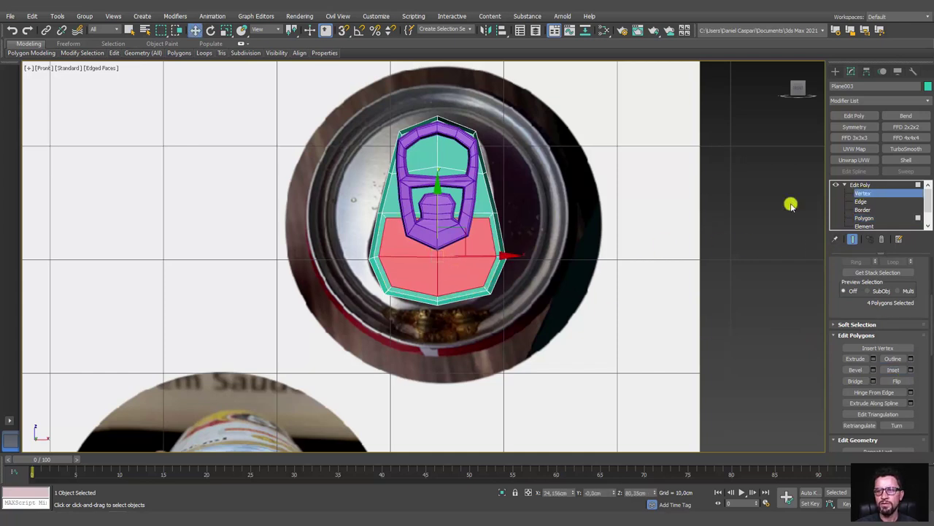
pyautogui.press('F3')
pyautogui.scroll(3, 430, 199)
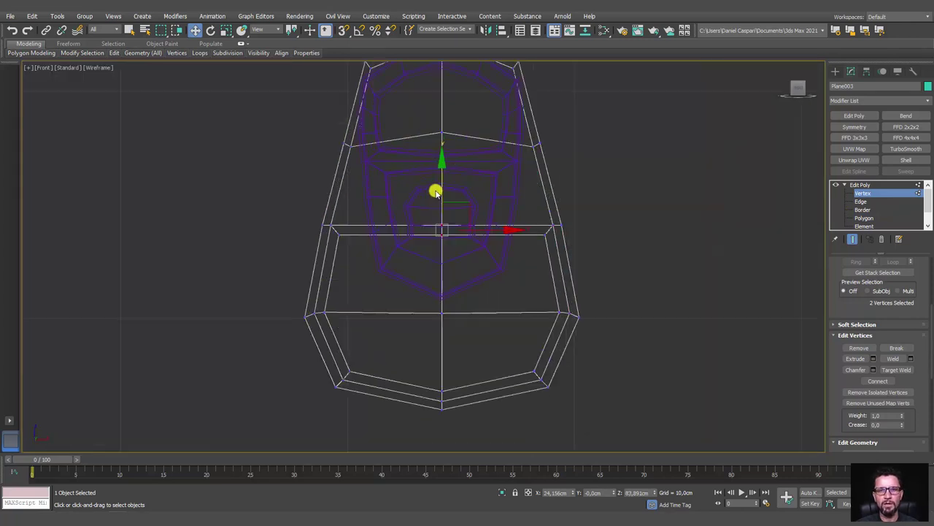
pyautogui.moveTo(440, 179); pyautogui.dragTo(442, 170)
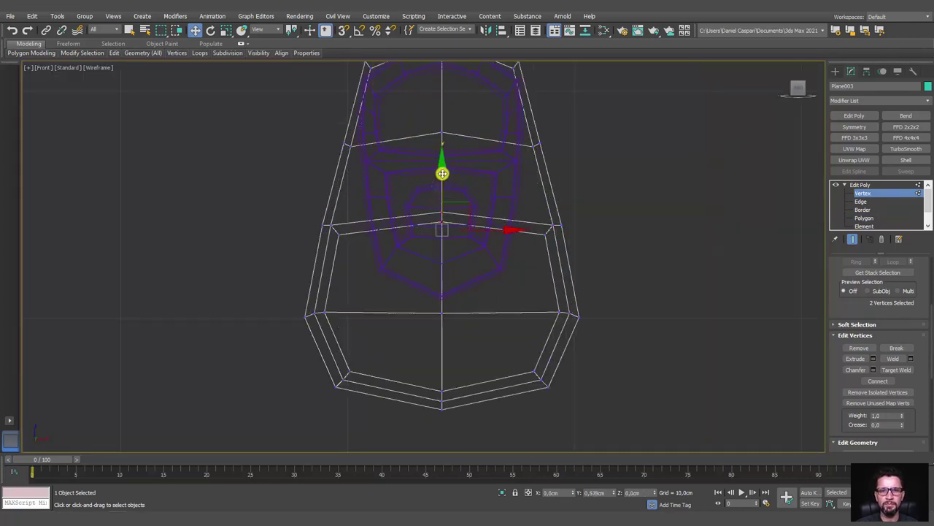
# Reselect the lower polygons and inset them by about 0.129 cm
pyautogui.click(864, 218)
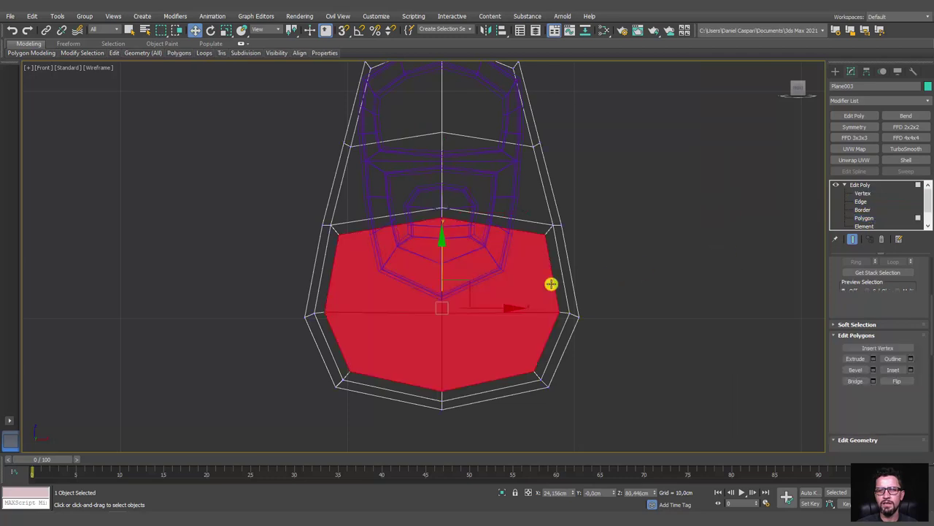
pyautogui.click(911, 370)
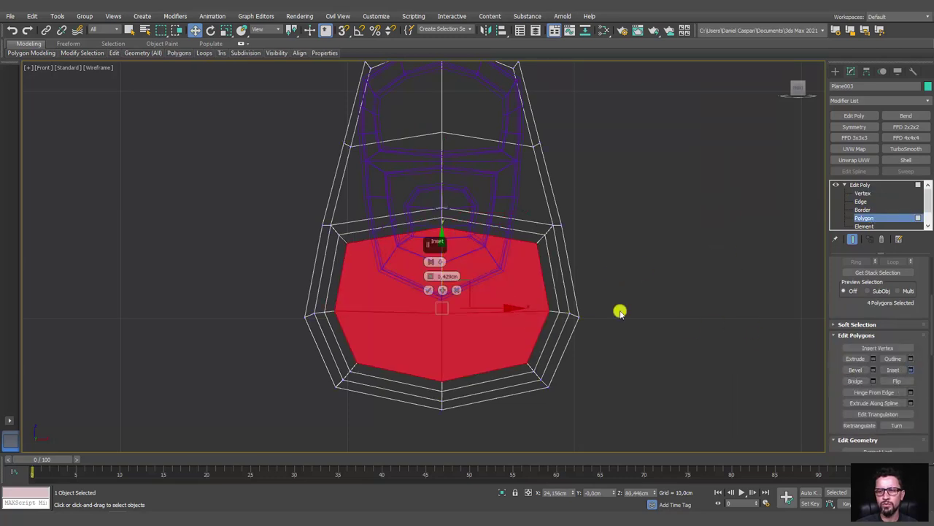
pyautogui.moveTo(434, 276); pyautogui.dragTo(435, 275)
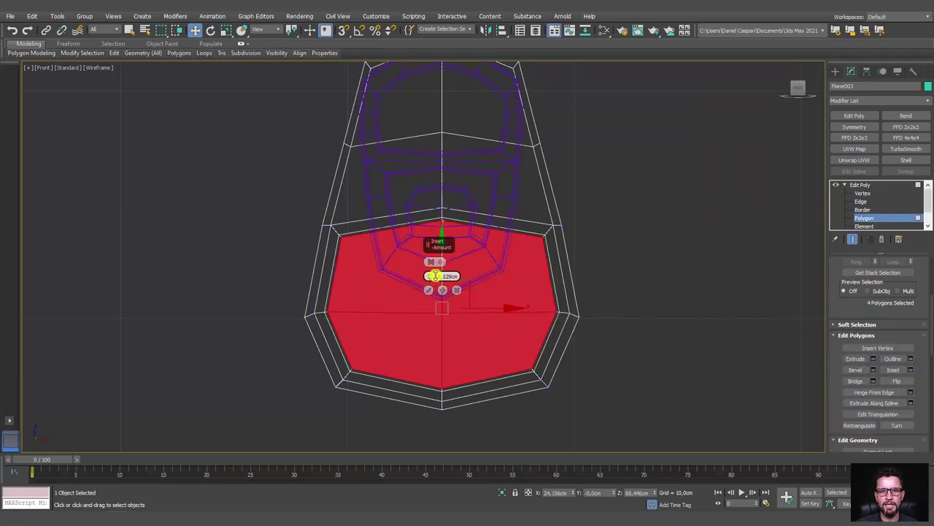
pyautogui.click(428, 289)
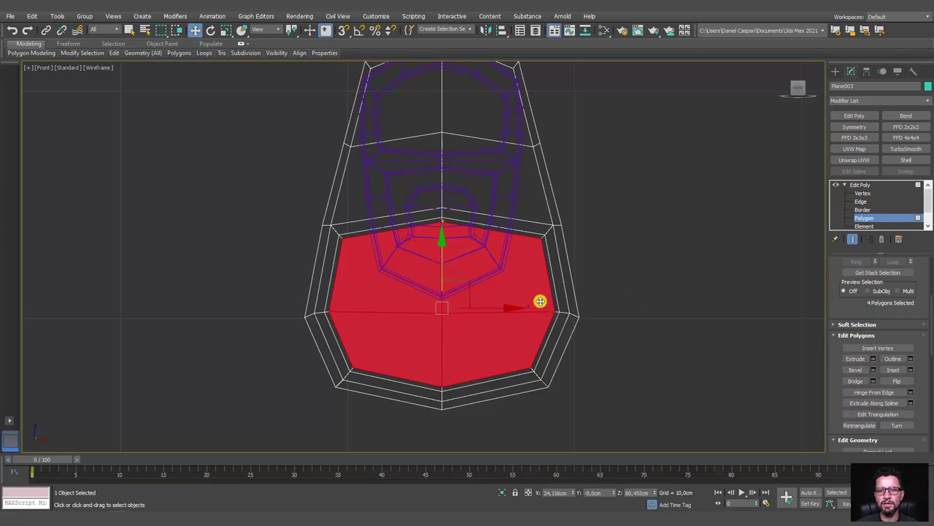
pyautogui.scroll(2, 540, 301)
# Grow the selection, deselect the inner four polygons, and push the ring down into a groove
pyautogui.hotkey('ctrl', 'pageup')
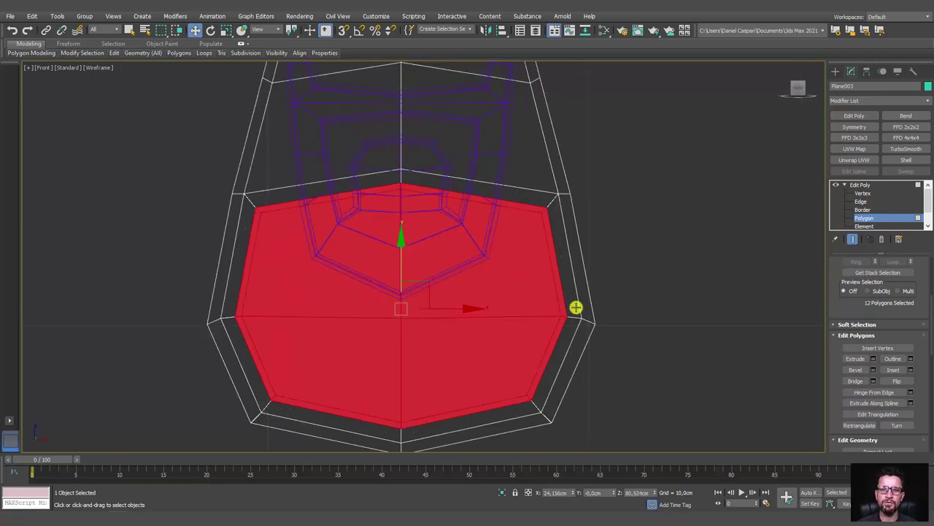
pyautogui.keyDown('alt'); pyautogui.click(507, 297); pyautogui.keyUp('alt')
pyautogui.keyDown('alt'); pyautogui.click(354, 292); pyautogui.keyUp('alt')
pyautogui.keyDown('alt'); pyautogui.click(359, 329); pyautogui.keyUp('alt')
pyautogui.keyDown('alt'); pyautogui.click(477, 334); pyautogui.keyUp('alt')
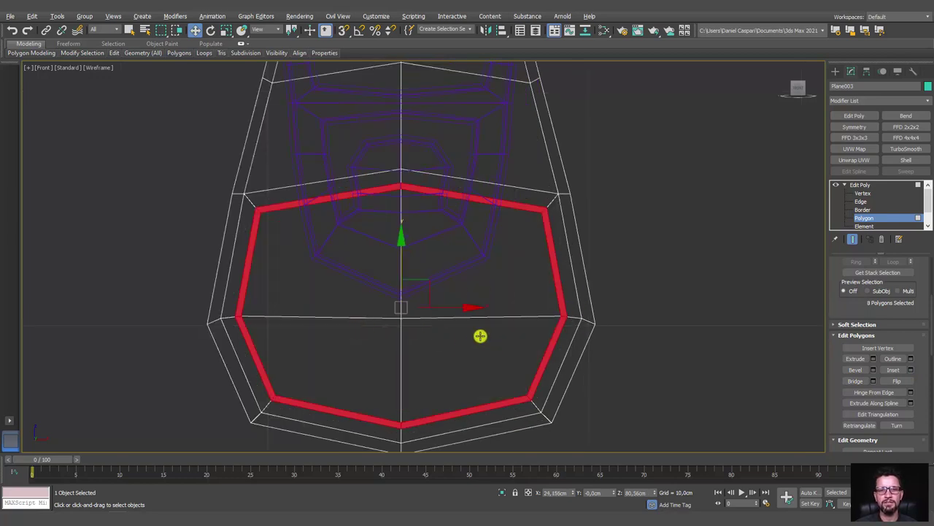
pyautogui.moveTo(478, 334)
pyautogui.keyDown('alt'); pyautogui.mouseDown(button='middle')
pyautogui.moveTo(427, 249)
pyautogui.moveTo(411, 346)
pyautogui.mouseUp(button='middle'); pyautogui.keyUp('alt')
pyautogui.moveTo(396, 390); pyautogui.dragTo(392, 399)
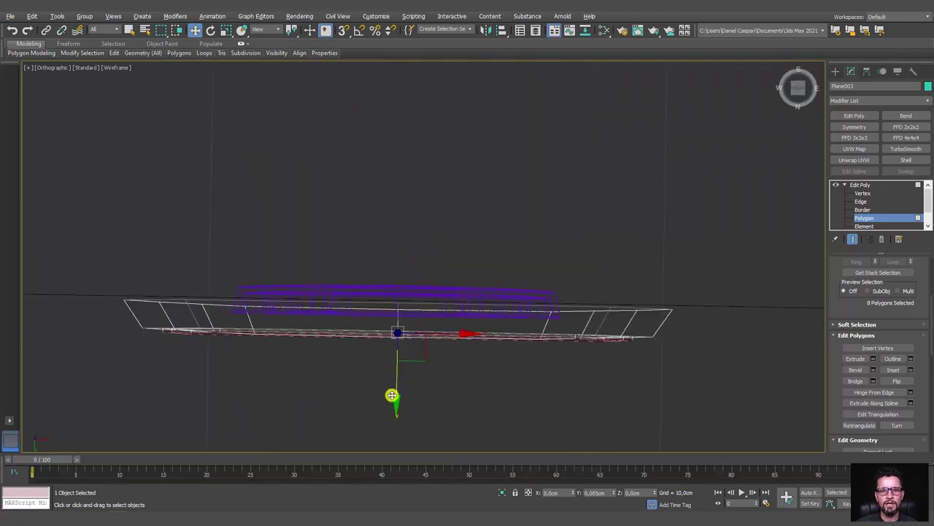
pyautogui.moveTo(406, 390)
pyautogui.keyDown('alt'); pyautogui.mouseDown(button='middle')
pyautogui.moveTo(432, 348)
pyautogui.moveTo(431, 390)
pyautogui.moveTo(415, 398)
pyautogui.mouseUp(button='middle'); pyautogui.keyUp('alt')
# Add TurboSmooth to Plane003 and raise its iterations to 3
pyautogui.click(874, 185)
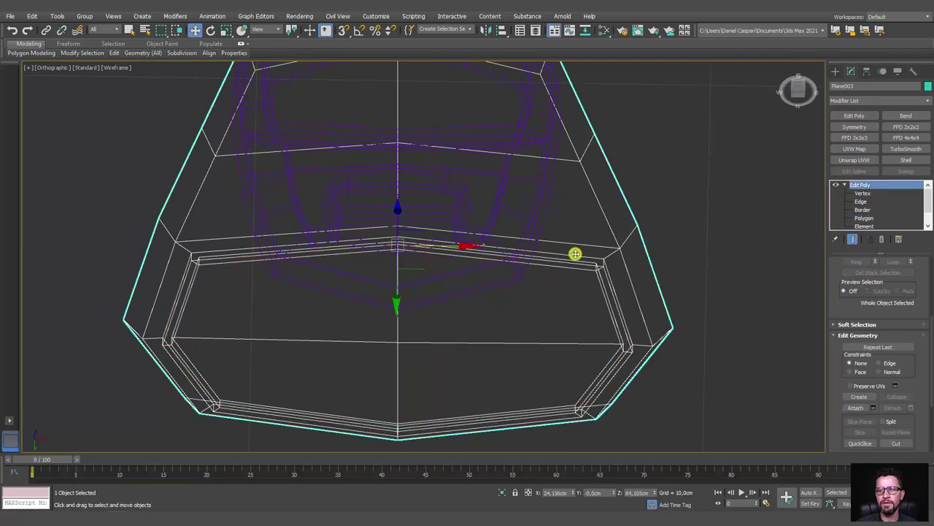
pyautogui.press('p')
pyautogui.moveTo(576, 254)
pyautogui.keyDown('alt'); pyautogui.mouseDown(button='middle')
pyautogui.moveTo(567, 255)
pyautogui.moveTo(594, 265)
pyautogui.moveTo(530, 316)
pyautogui.moveTo(526, 307)
pyautogui.mouseUp(button='middle'); pyautogui.keyUp('alt')
pyautogui.scroll(-3, 571, 257)
pyautogui.press('F3')
pyautogui.click(906, 148)
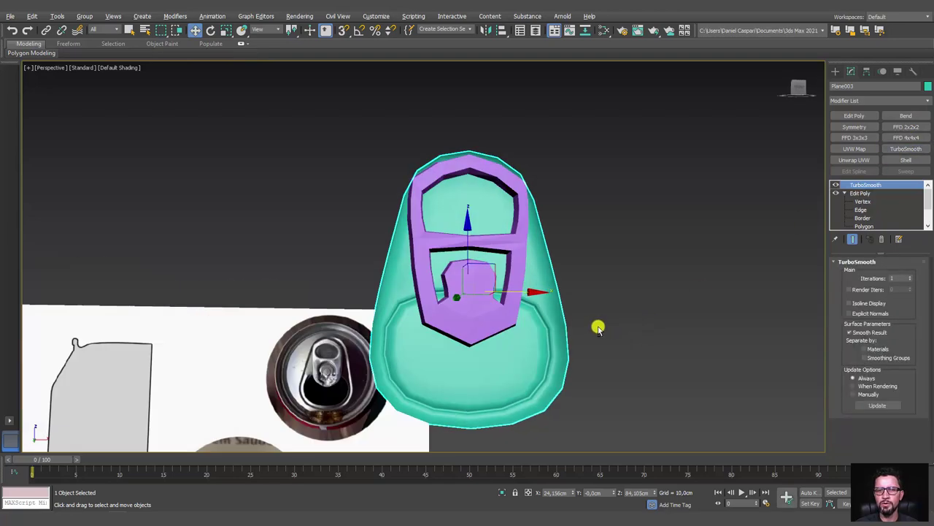
pyautogui.keyDown('alt'); pyautogui.moveTo(599, 328); pyautogui.dragTo(594, 325, button='middle'); pyautogui.keyUp('alt')
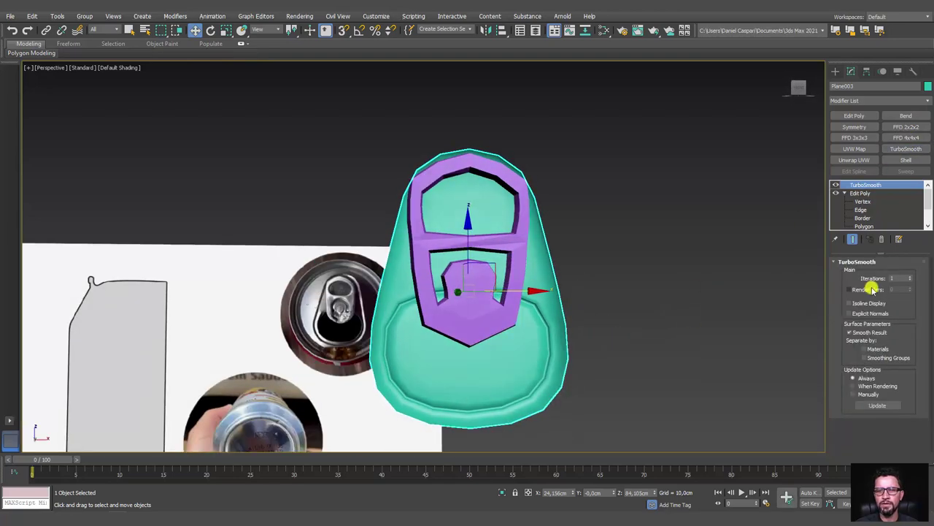
pyautogui.doubleClick(911, 277)
pyautogui.moveTo(744, 311)
pyautogui.keyDown('alt'); pyautogui.mouseDown(button='middle')
pyautogui.moveTo(563, 333)
pyautogui.moveTo(625, 350)
pyautogui.moveTo(602, 354)
pyautogui.mouseUp(button='middle'); pyautogui.keyUp('alt')
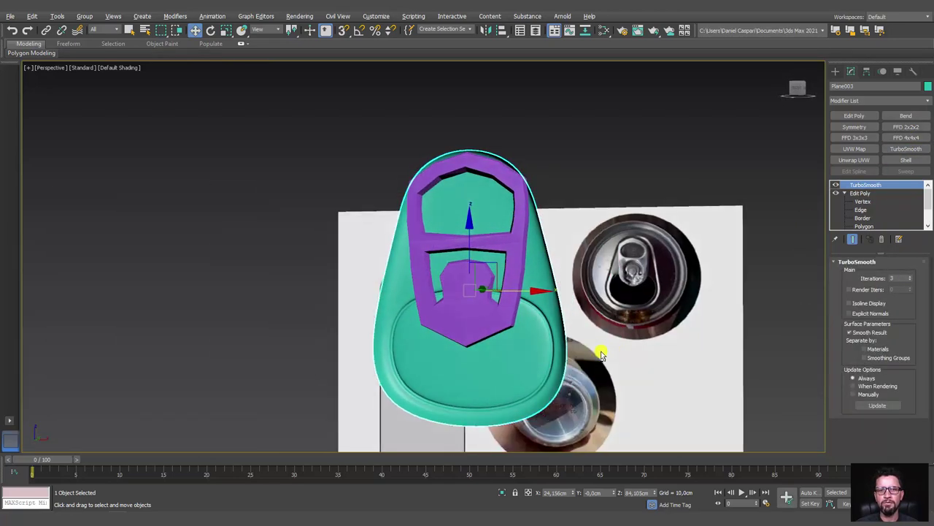
# View the can top straight from the front and enlarge the modifier stack list
pyautogui.press('f')
pyautogui.scroll(3, 477, 277)
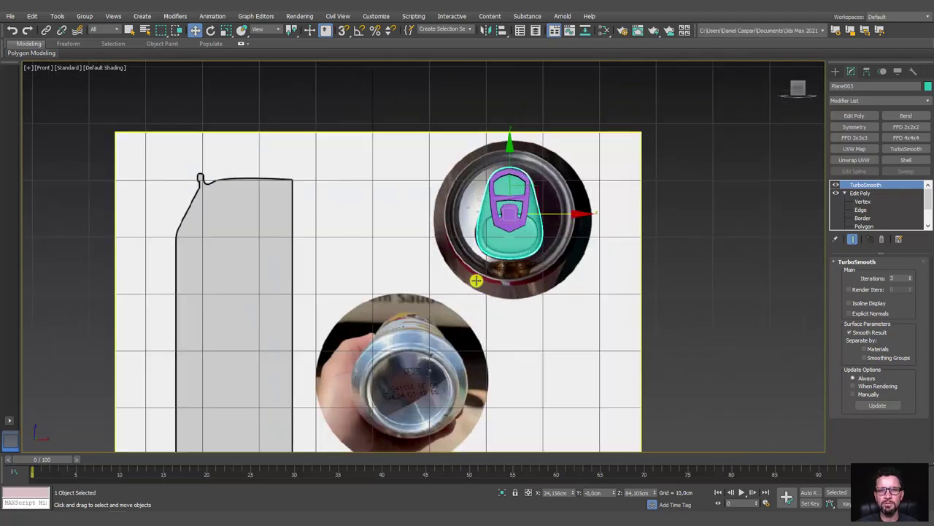
pyautogui.scroll(2, 584, 267)
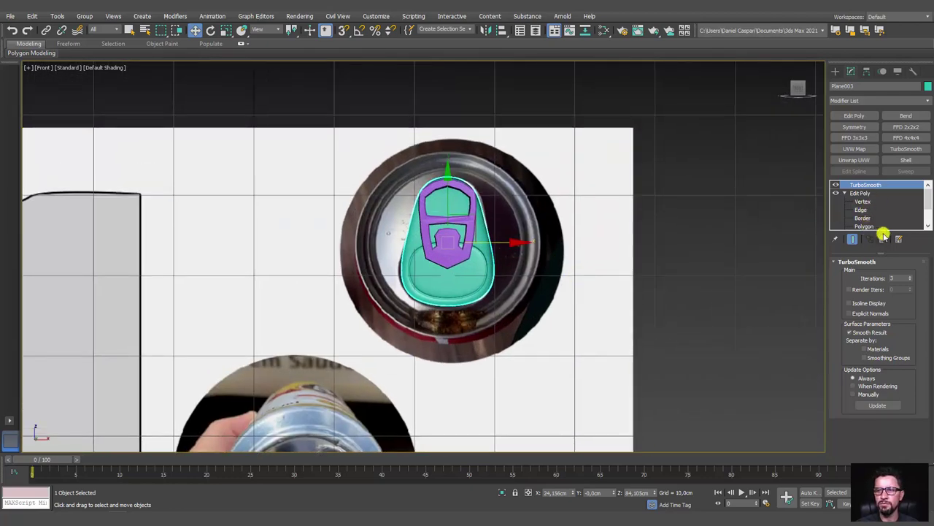
pyautogui.moveTo(883, 253); pyautogui.dragTo(882, 319)
# Hide TurboSmooth and scale Plane003's outer border outward around the pull tab, with Edged Faces on
pyautogui.click(862, 218)
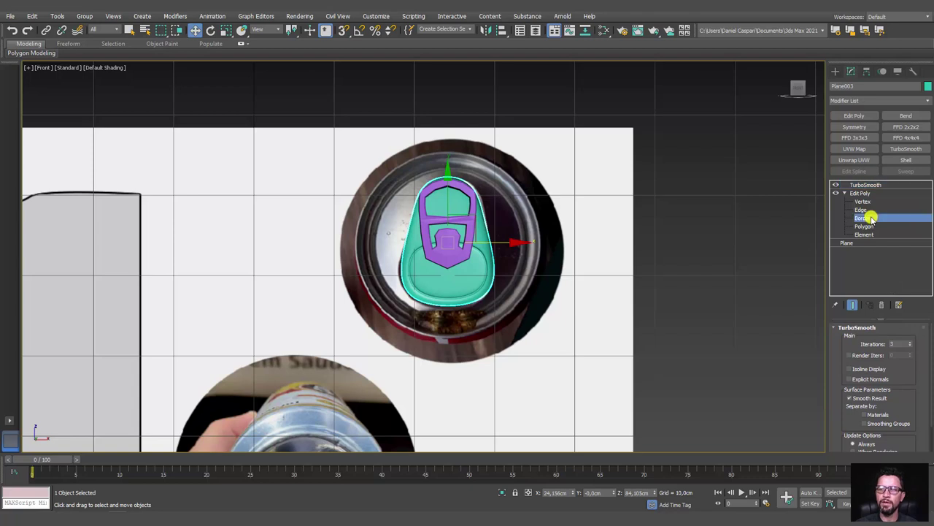
pyautogui.scroll(2, 467, 252)
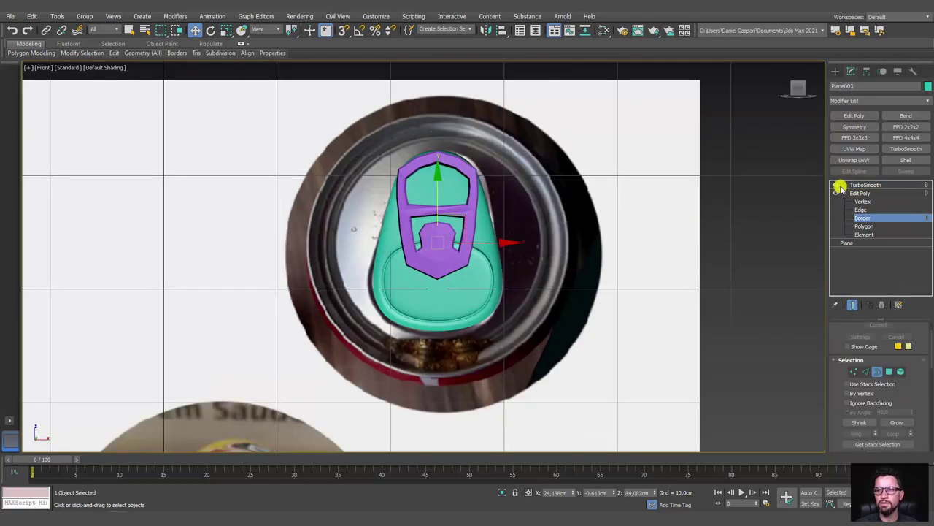
pyautogui.click(837, 185)
pyautogui.press('e')
pyautogui.press('r')
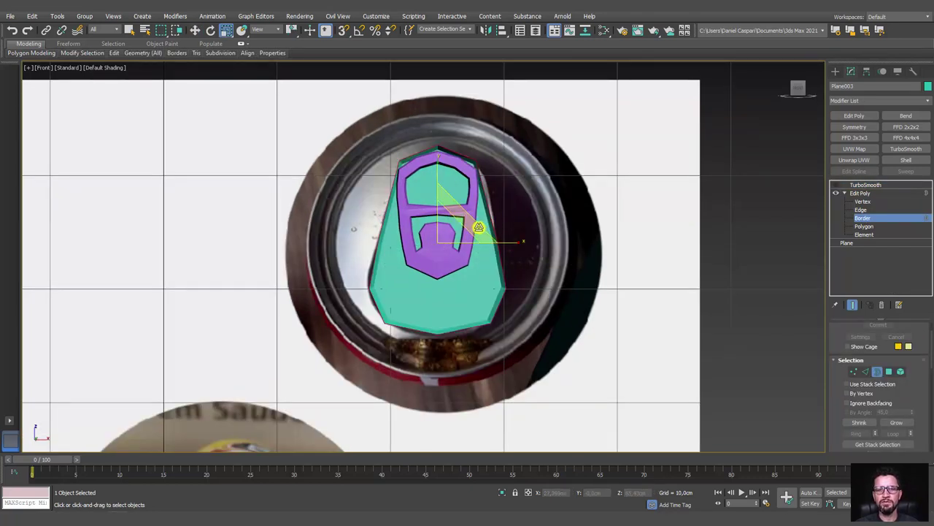
pyautogui.moveTo(478, 227); pyautogui.dragTo(494, 217)
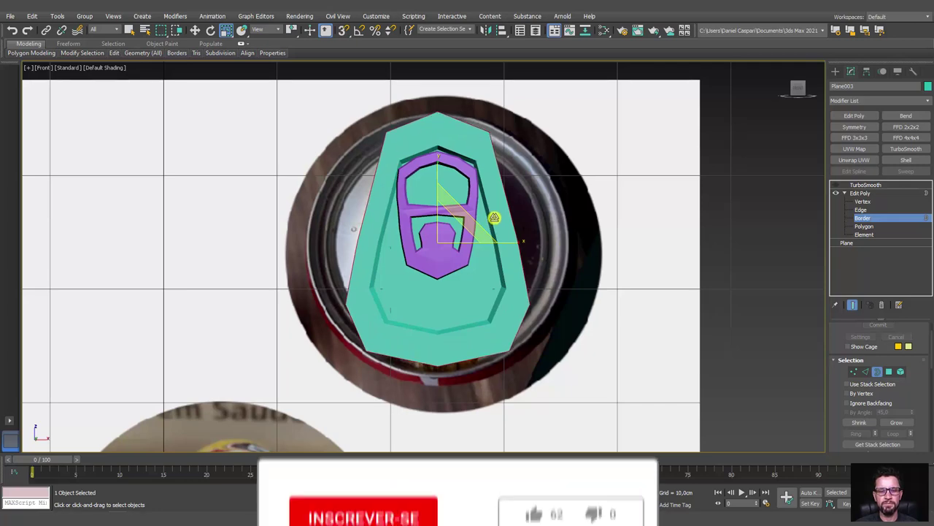
pyautogui.press('F4')
# Recentre the front view on the cap and bring up the Modifier List
pyautogui.moveTo(511, 242); pyautogui.dragTo(504, 258, button='middle')
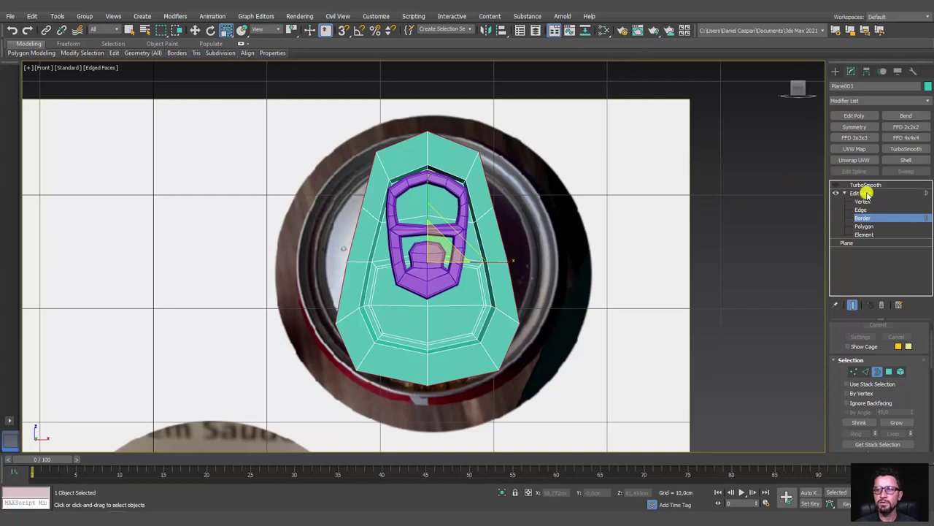
pyautogui.click(927, 101)
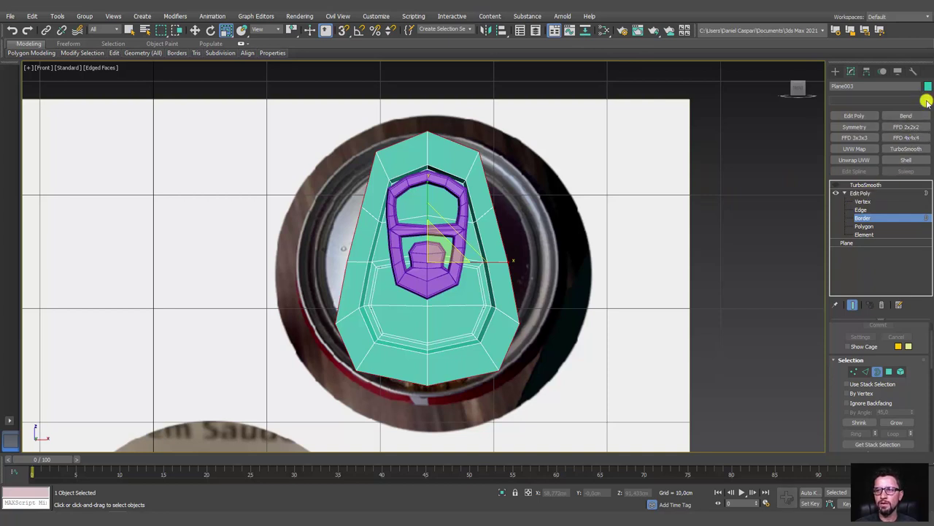
pyautogui.click(925, 103)
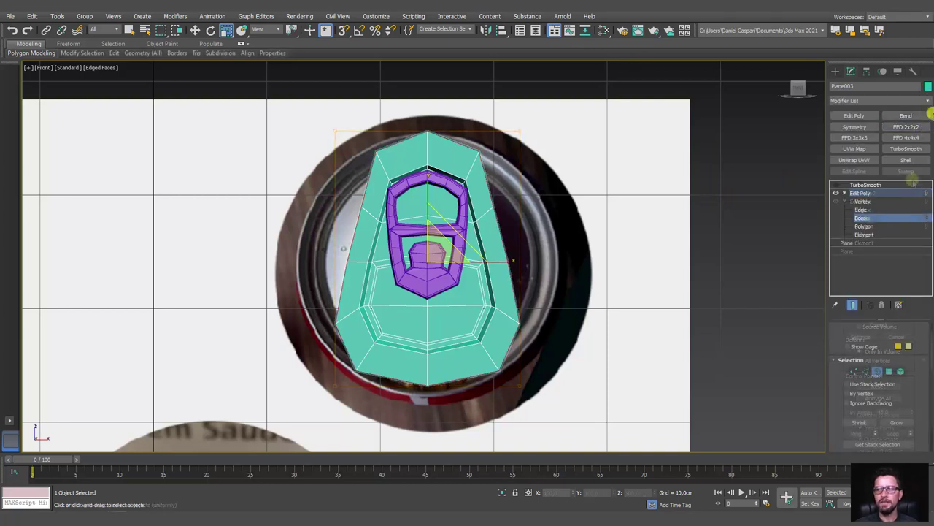
pyautogui.click(925, 103)
# Apply Spherify at 100% to round the teal plate, then stack a new Edit Poly on top
pyautogui.moveTo(924, 309); pyautogui.dragTo(924, 416)
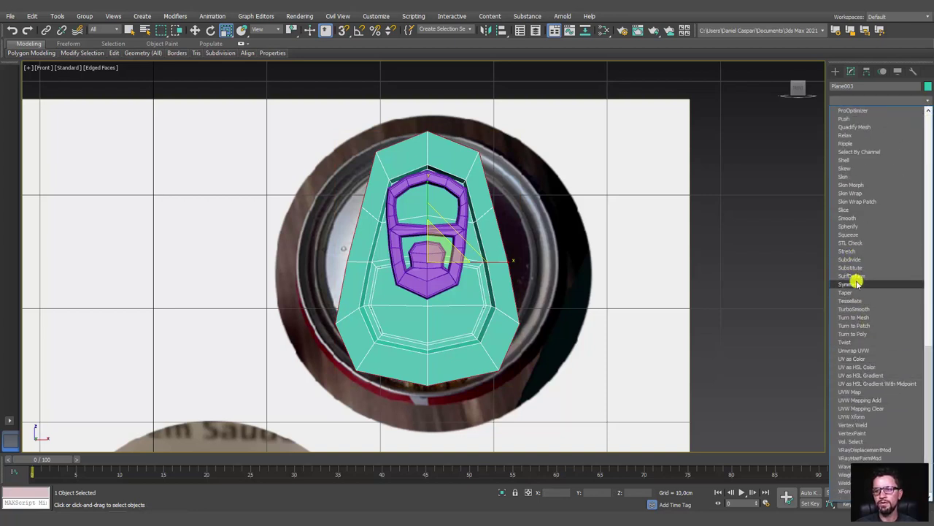
pyautogui.click(853, 226)
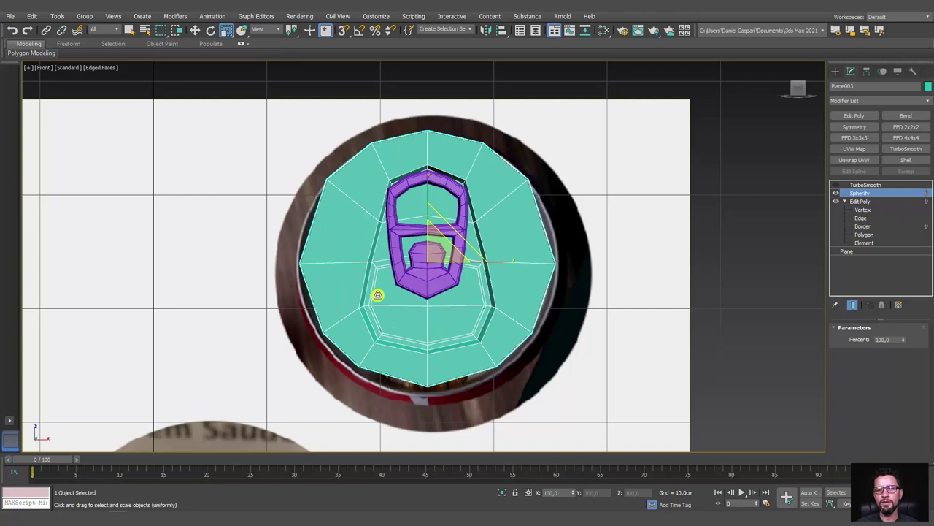
pyautogui.click(856, 115)
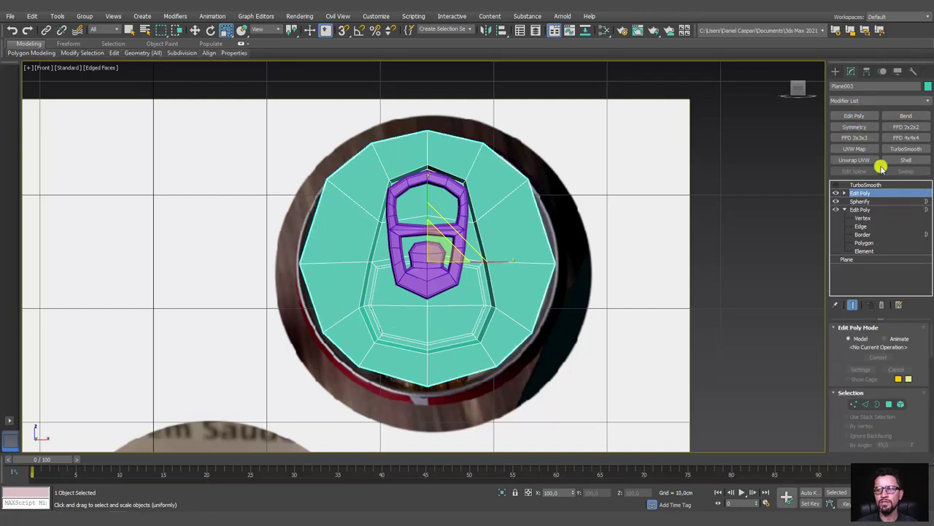
# On the new Edit Poly, select the open border and nudge it slightly down
pyautogui.click(844, 192)
pyautogui.click(862, 217)
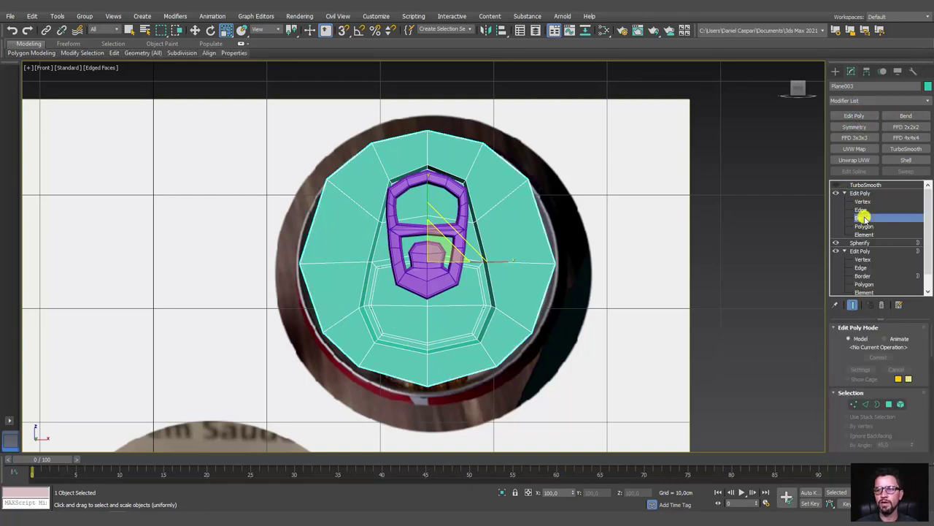
pyautogui.press('w')
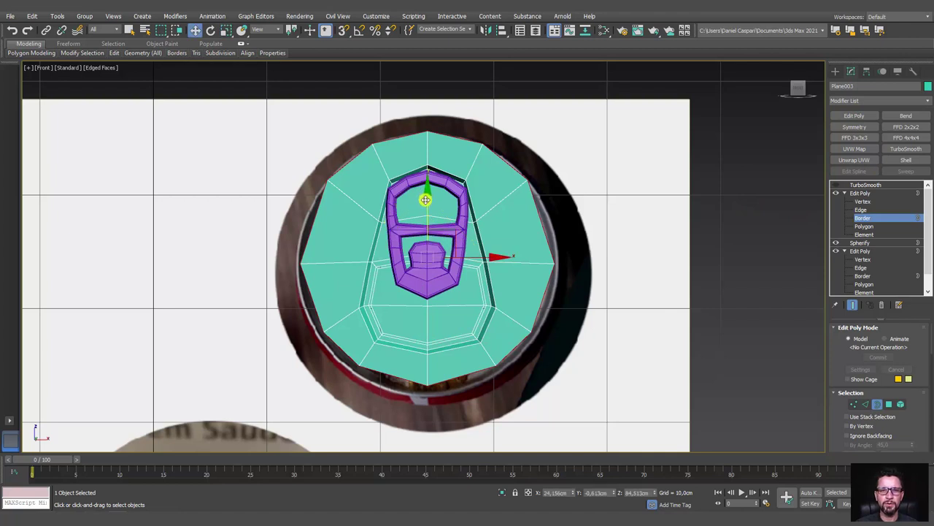
pyautogui.moveTo(424, 199); pyautogui.dragTo(425, 205)
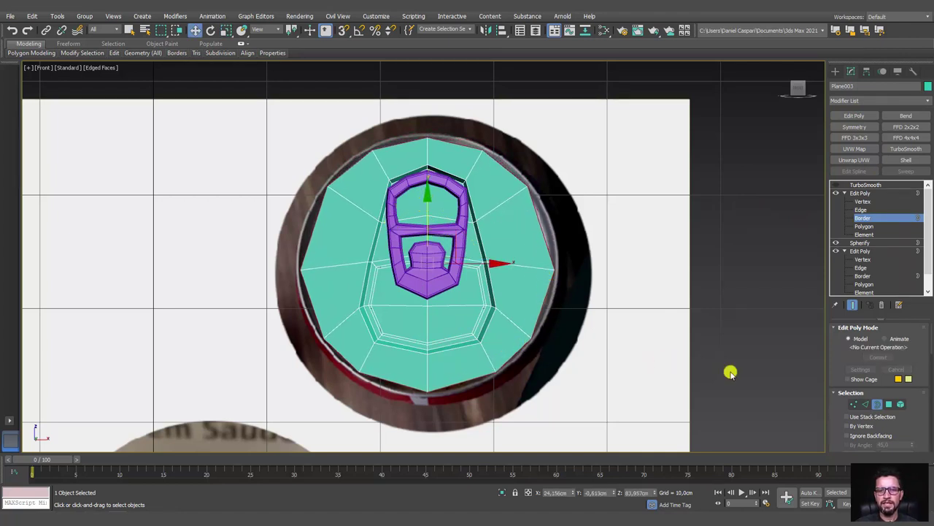
# Raise the side vertices 1,315cm, then lift the left and right rim vertices
pyautogui.click(854, 404)
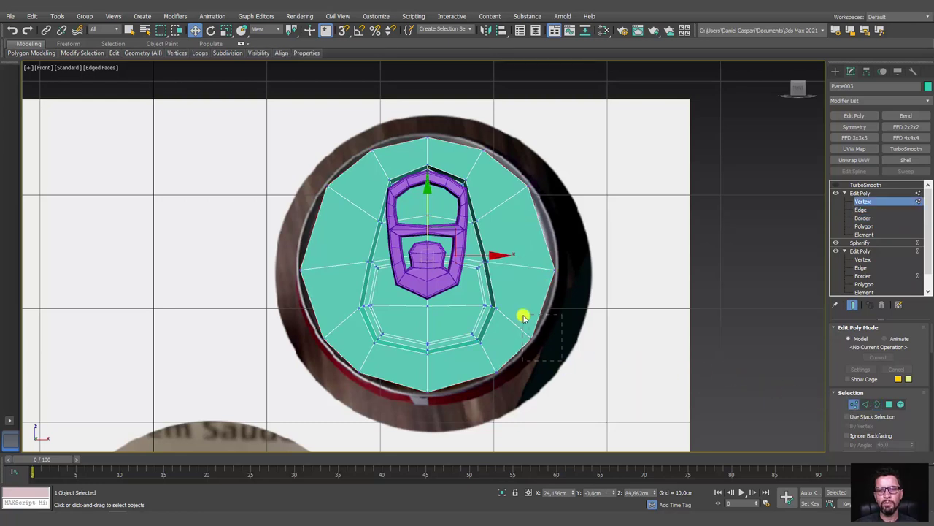
pyautogui.moveTo(523, 316); pyautogui.dragTo(523, 317)
pyautogui.keyDown('ctrl'); pyautogui.click(330, 347); pyautogui.keyUp('ctrl')
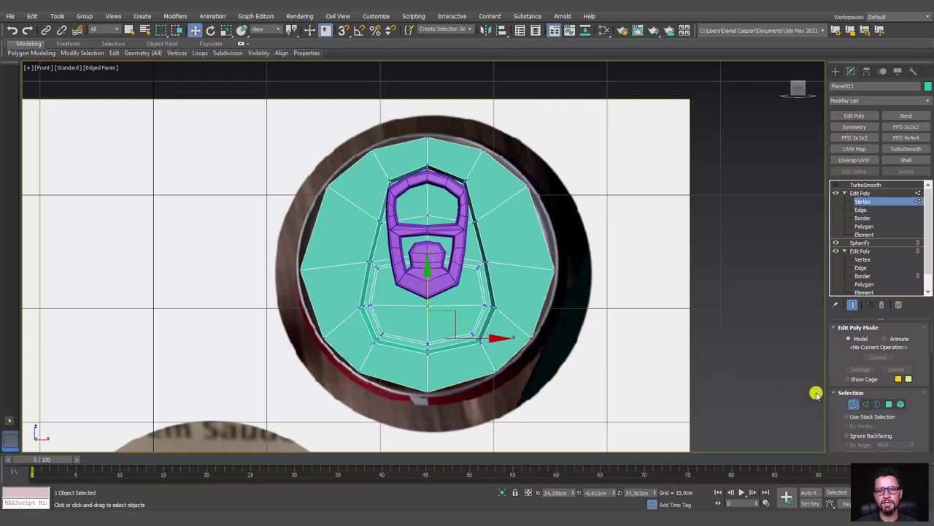
pyautogui.moveTo(843, 362)
pyautogui.mouseDown()
pyautogui.moveTo(831, 322)
pyautogui.moveTo(660, 324)
pyautogui.mouseUp()
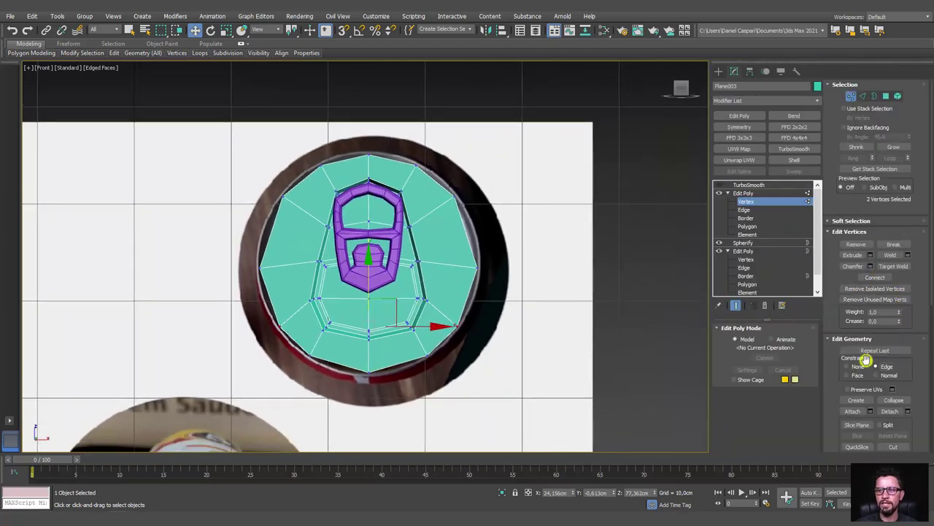
pyautogui.moveTo(365, 275); pyautogui.dragTo(385, 257)
pyautogui.moveTo(465, 273); pyautogui.dragTo(464, 273)
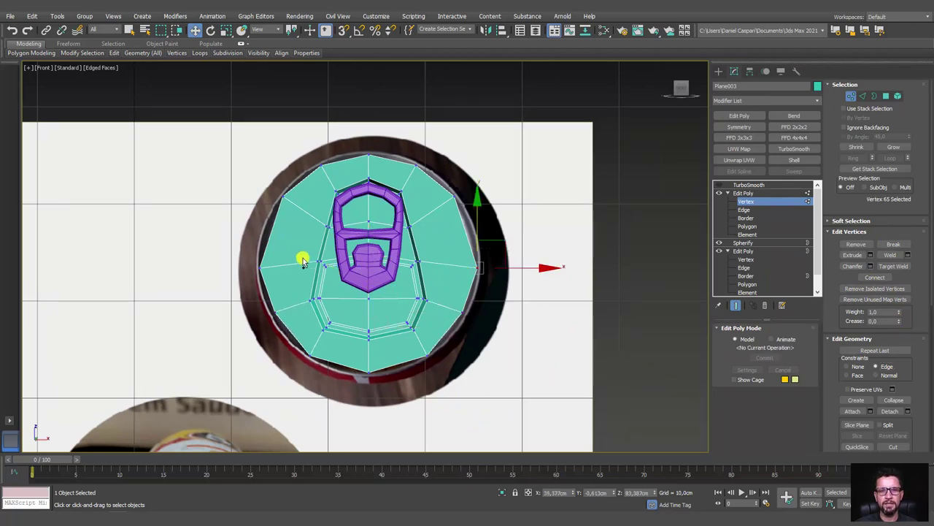
pyautogui.keyDown('ctrl'); pyautogui.moveTo(274, 254); pyautogui.dragTo(243, 283); pyautogui.keyUp('ctrl')
pyautogui.moveTo(366, 233); pyautogui.dragTo(385, 214)
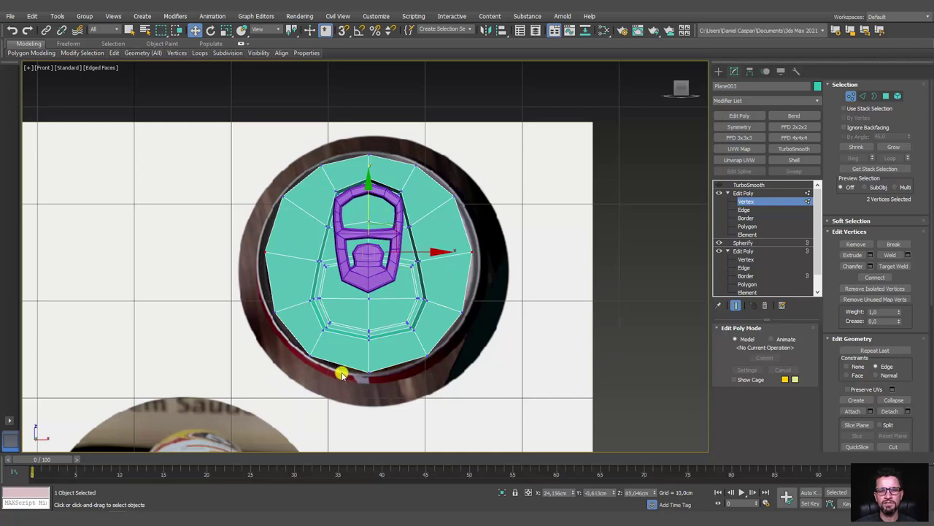
# Select the lower rim vertices, then scale the outer border outward evenly to fill the rim
pyautogui.moveTo(341, 374); pyautogui.dragTo(299, 346)
pyautogui.keyDown('ctrl'); pyautogui.moveTo(455, 380); pyautogui.dragTo(419, 347); pyautogui.keyUp('ctrl')
pyautogui.press('r')
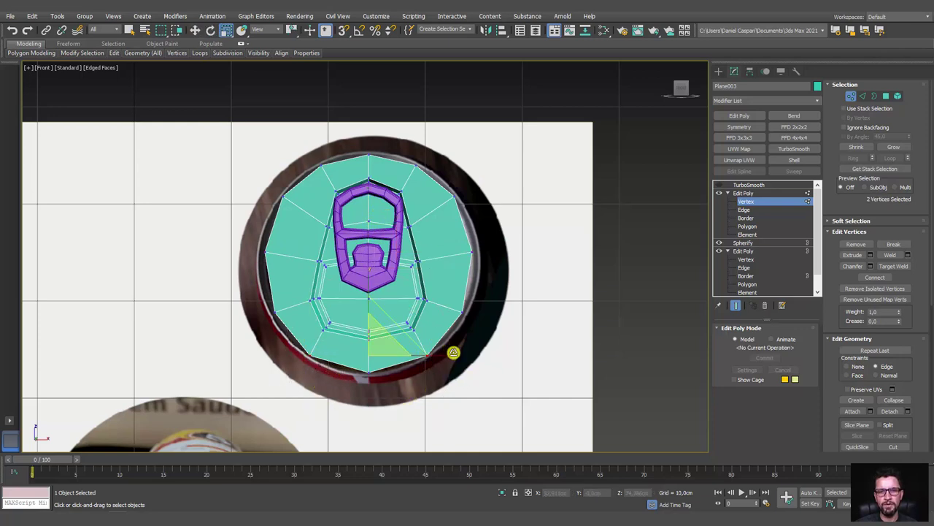
pyautogui.click(746, 217)
pyautogui.moveTo(413, 238); pyautogui.dragTo(408, 234)
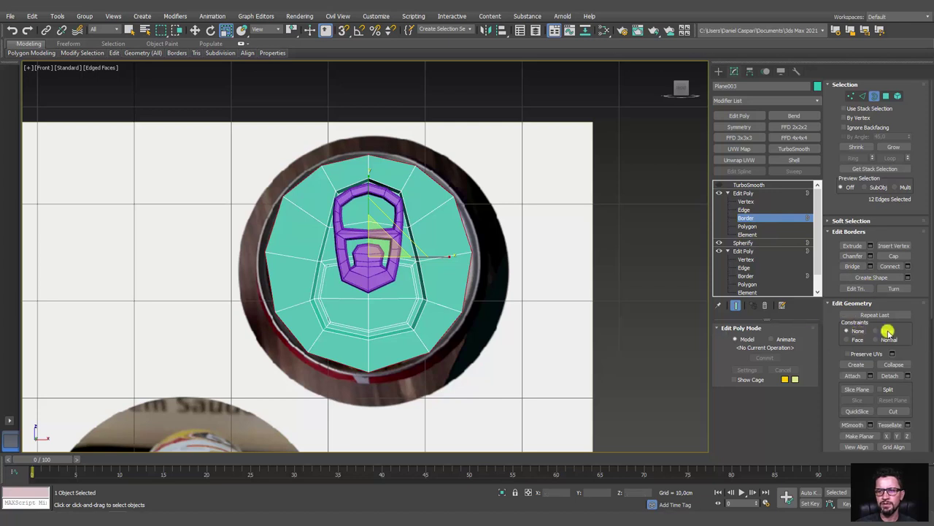
pyautogui.moveTo(418, 238); pyautogui.dragTo(413, 239)
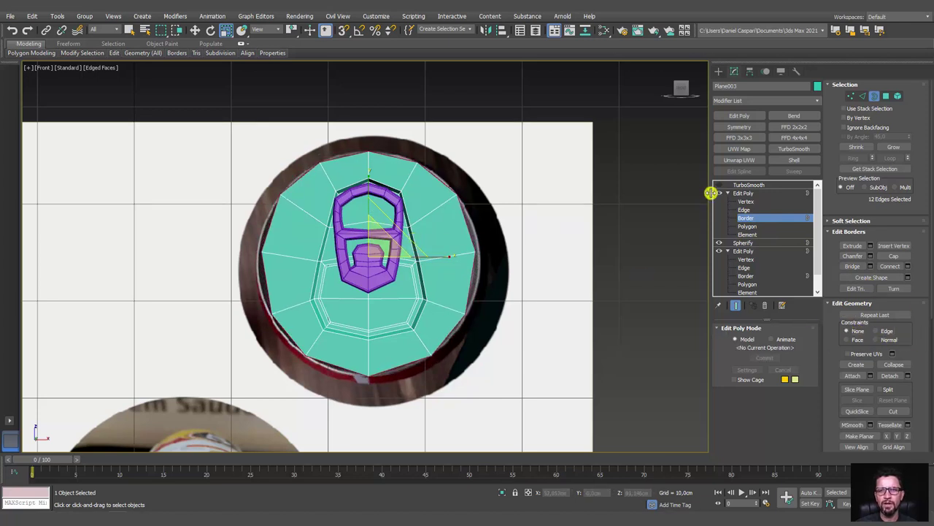
# Add a second Spherify modifier at 100% above the latest Edit Poly
pyautogui.click(816, 105)
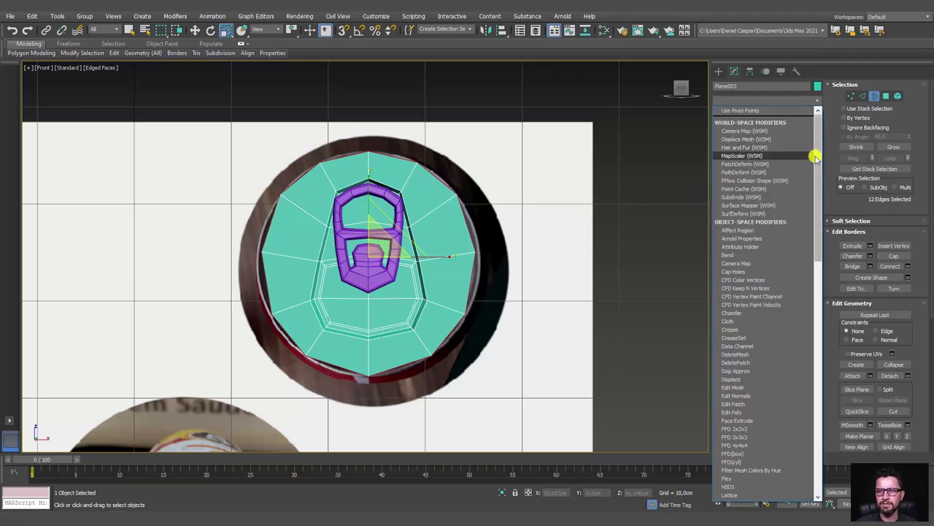
pyautogui.moveTo(814, 152); pyautogui.dragTo(813, 407)
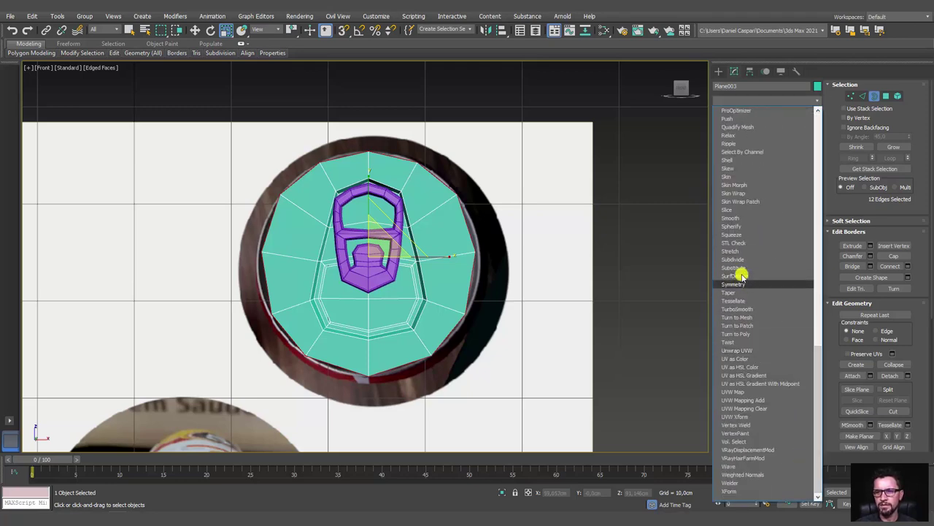
pyautogui.click(741, 225)
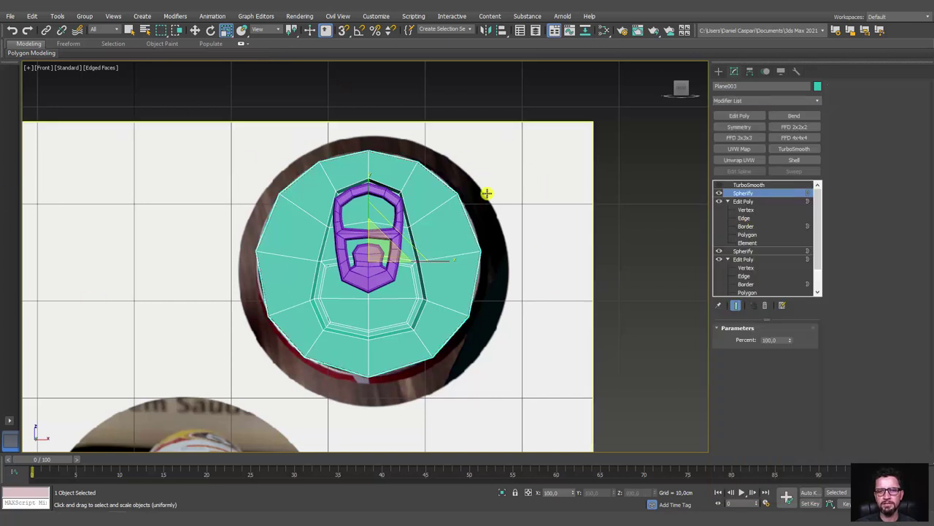
# Stack a new Edit Poly above the second Spherify, collapse the stack levels, and view the cap at an angle
pyautogui.click(738, 117)
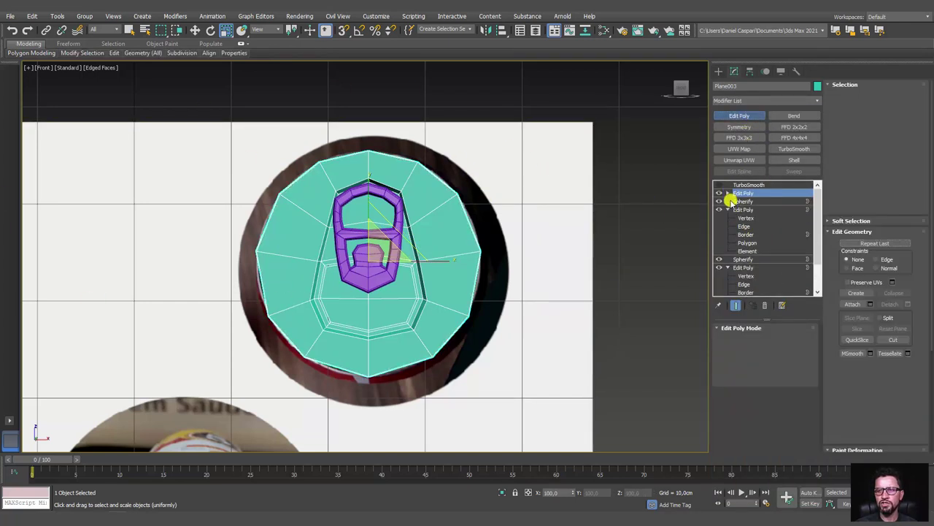
pyautogui.click(728, 210)
pyautogui.click(728, 226)
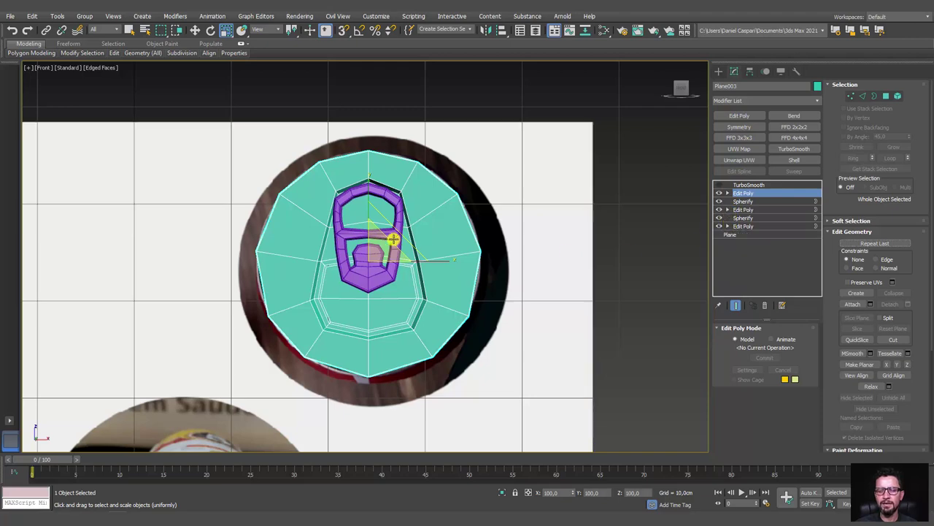
pyautogui.keyDown('alt'); pyautogui.moveTo(534, 271); pyautogui.dragTo(524, 253, button='middle'); pyautogui.keyUp('alt')
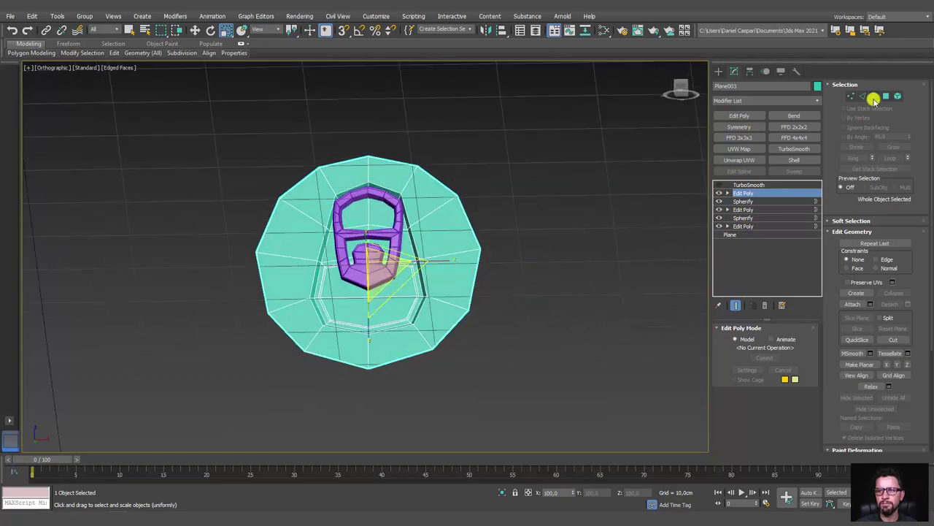
pyautogui.keyDown('alt'); pyautogui.moveTo(584, 183); pyautogui.dragTo(570, 211, button='middle'); pyautogui.keyUp('alt')
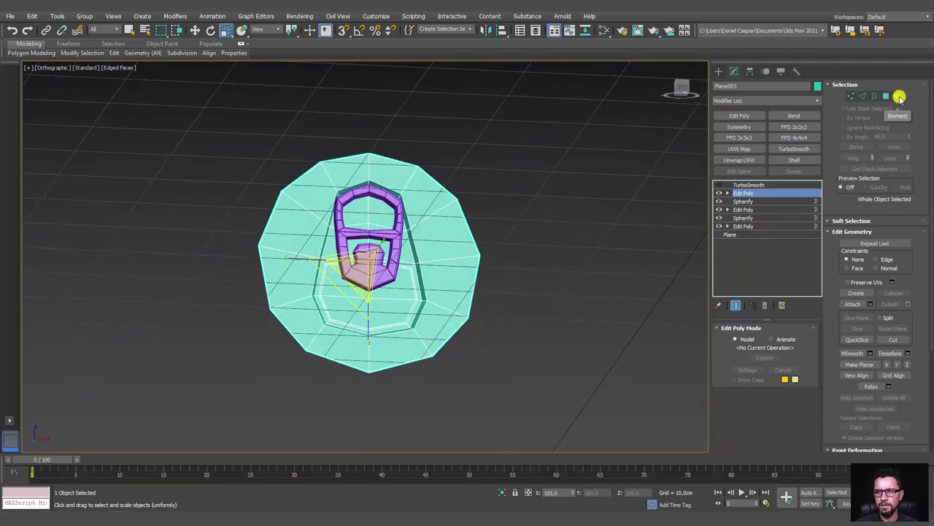
# Select the lid's polygons and border, then exit Edge level and orbit around the whole lid
pyautogui.click(886, 96)
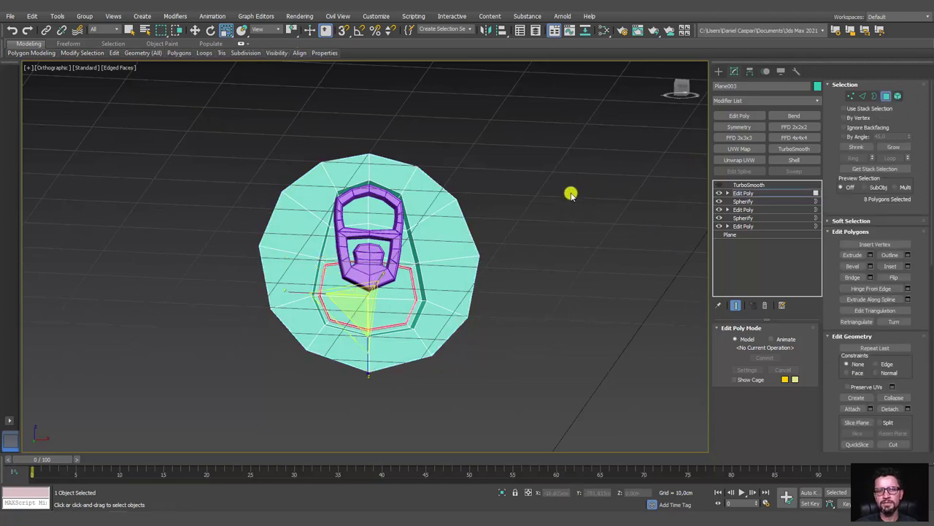
pyautogui.moveTo(426, 168)
pyautogui.mouseDown()
pyautogui.moveTo(463, 205)
pyautogui.moveTo(467, 225)
pyautogui.moveTo(509, 254)
pyautogui.mouseUp()
pyautogui.press('3')
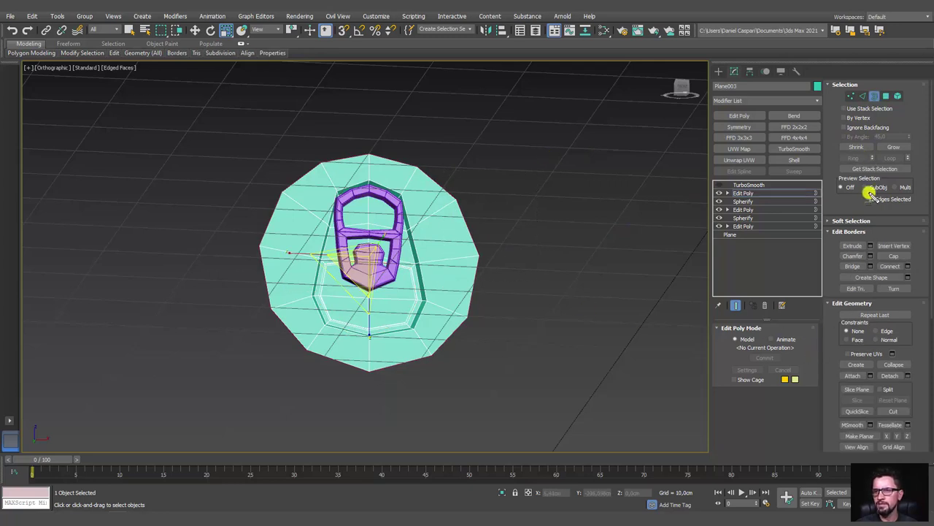
pyautogui.moveTo(869, 192); pyautogui.dragTo(917, 210)
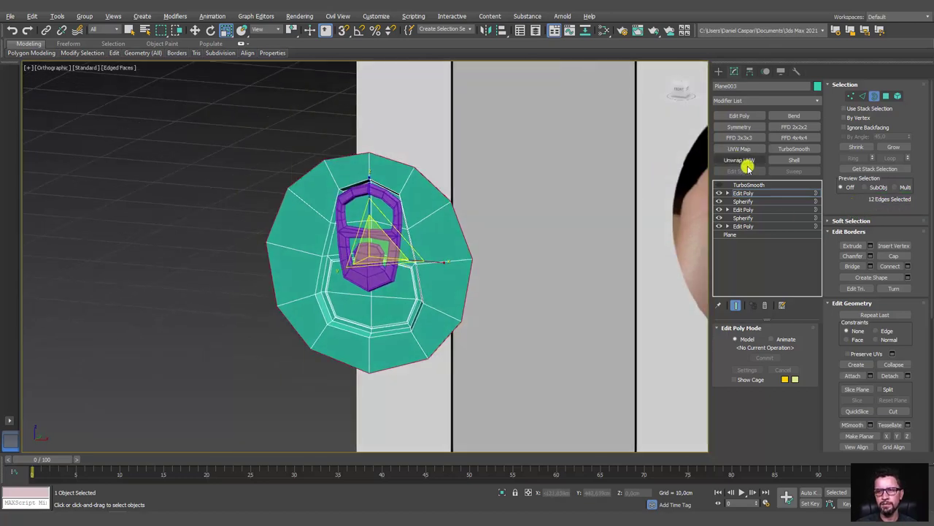
pyautogui.click(736, 193)
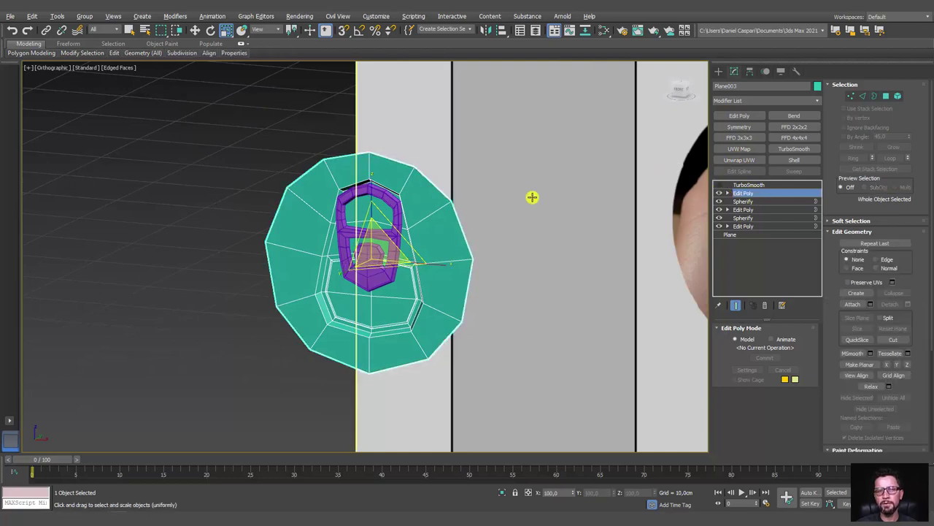
pyautogui.moveTo(534, 196)
pyautogui.keyDown('alt'); pyautogui.mouseDown(button='middle')
pyautogui.moveTo(488, 232)
pyautogui.moveTo(520, 254)
pyautogui.moveTo(509, 252)
pyautogui.mouseUp(button='middle'); pyautogui.keyUp('alt')
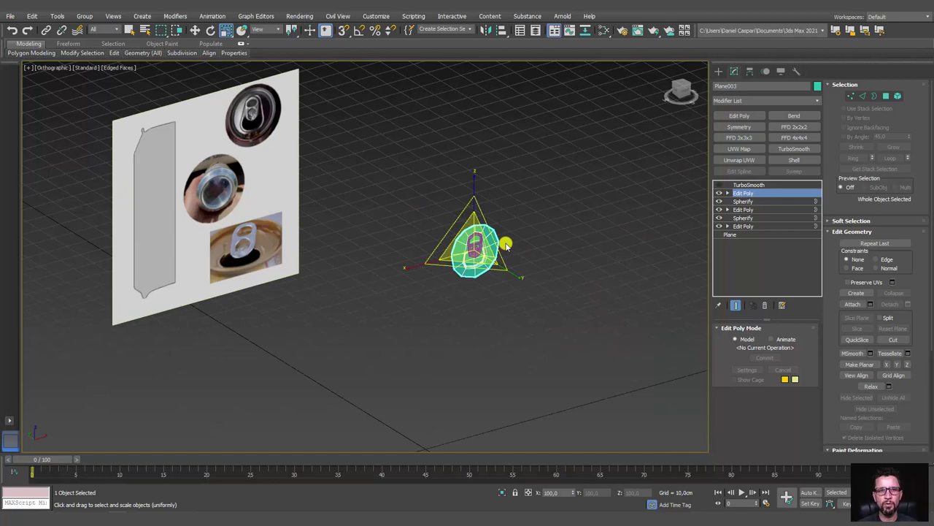
pyautogui.keyDown('alt'); pyautogui.moveTo(494, 238); pyautogui.dragTo(278, 141, button='middle'); pyautogui.keyUp('alt')
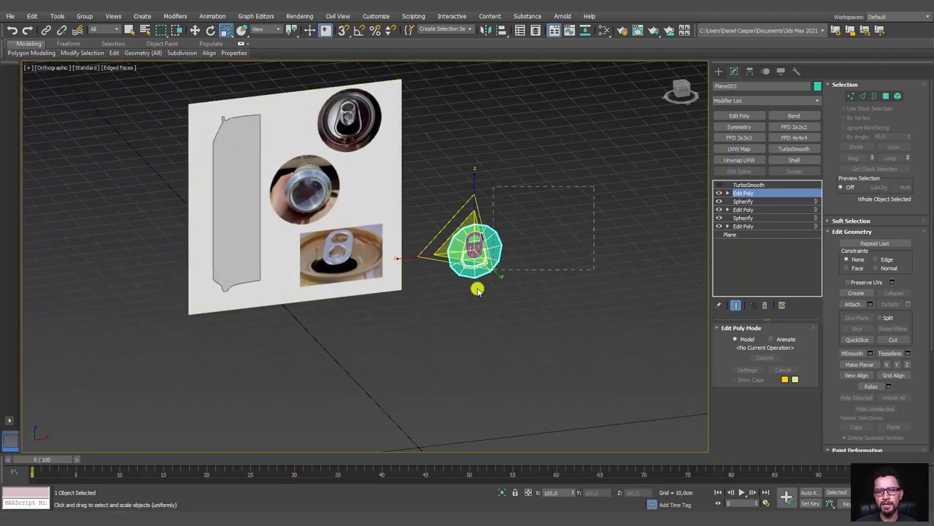
# Rotate the lid and pull tab -85° about X with Angle Snap so they lie flat
pyautogui.moveTo(454, 336); pyautogui.dragTo(453, 330)
pyautogui.scroll(5, 461, 253)
pyautogui.press('e')
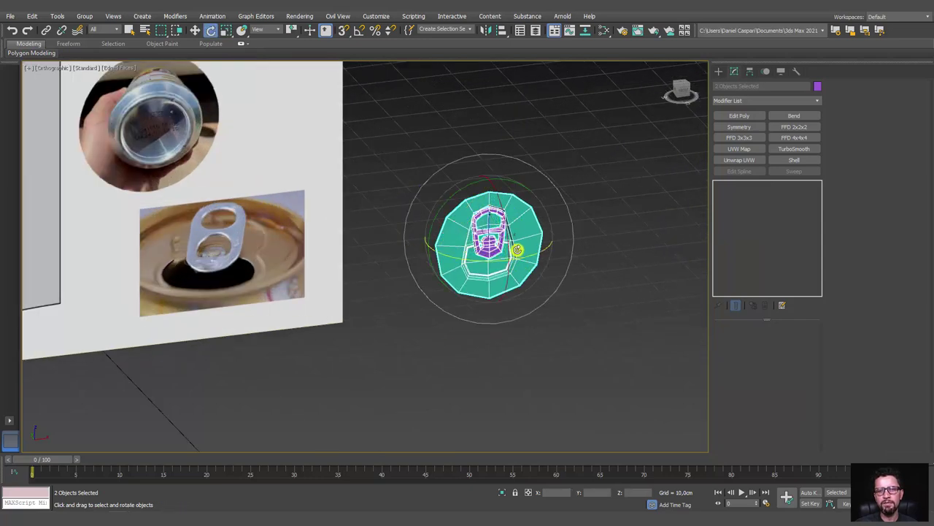
pyautogui.moveTo(509, 243); pyautogui.dragTo(500, 200)
pyautogui.press('a')
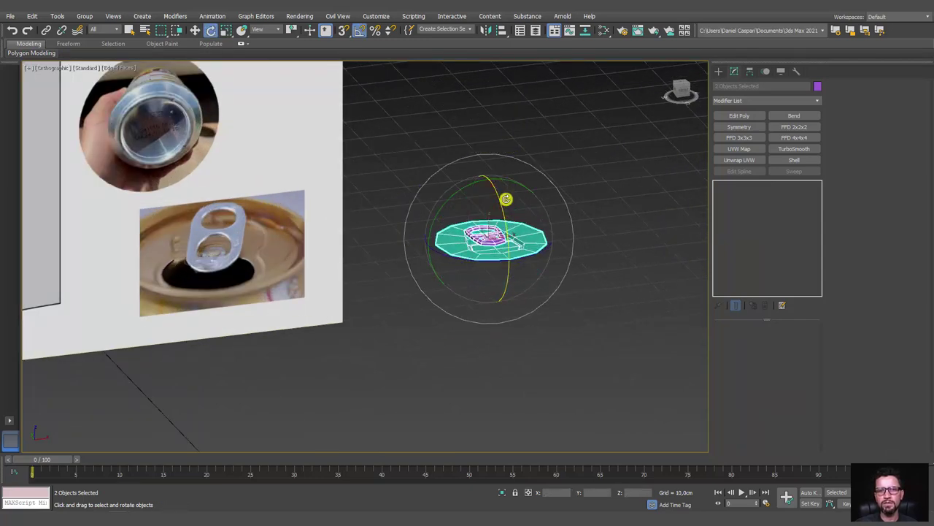
# In Front view, move the lid and pull tab onto the top of the can profile
pyautogui.press('f')
pyautogui.scroll(3, 504, 219)
pyautogui.scroll(3, 510, 222)
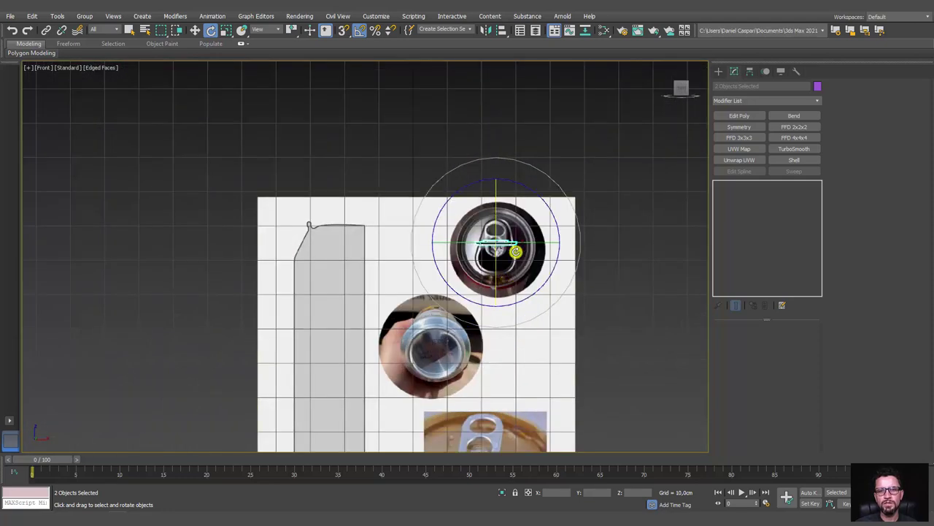
pyautogui.press('w')
pyautogui.moveTo(521, 227); pyautogui.dragTo(352, 212)
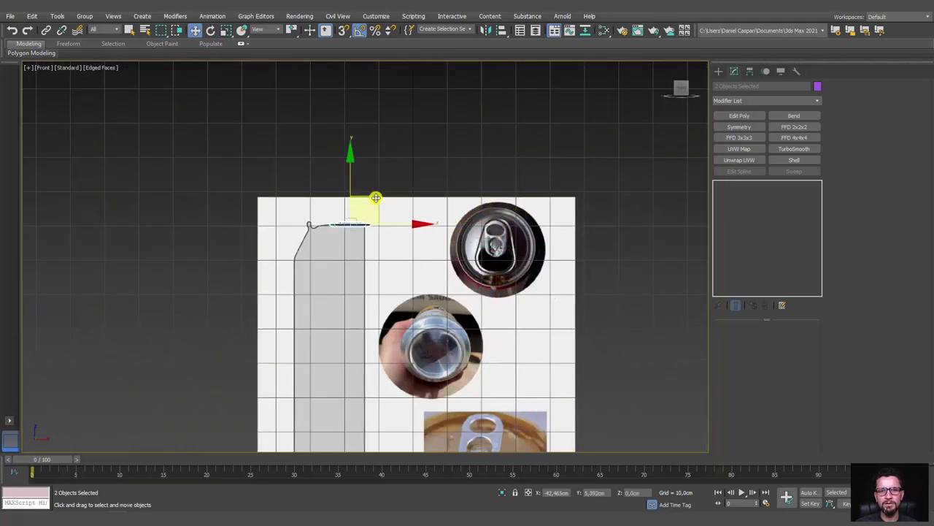
pyautogui.scroll(2, 353, 210)
pyautogui.scroll(3, 352, 214)
pyautogui.moveTo(396, 246); pyautogui.dragTo(434, 246)
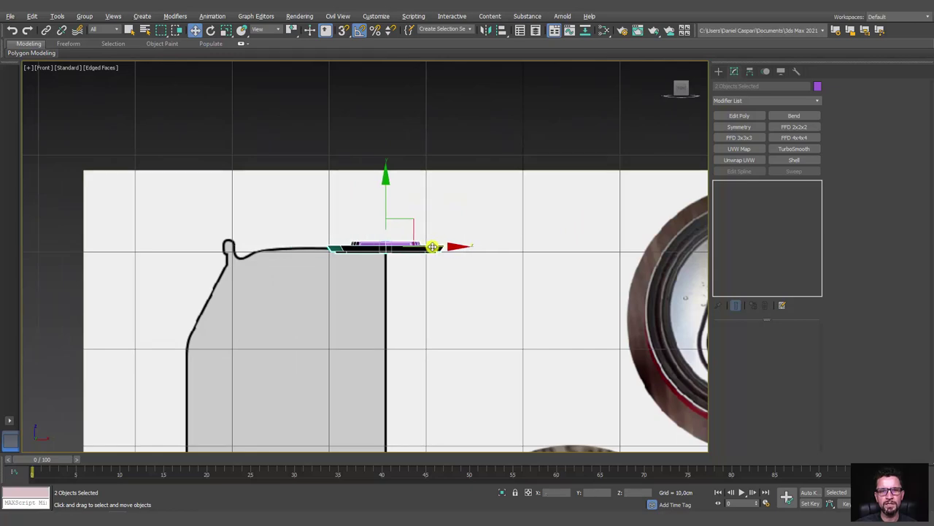
# Check the lid's placement, then return to Front view framed on the reference outline
pyautogui.keyDown('alt'); pyautogui.moveTo(433, 246); pyautogui.dragTo(431, 259, button='middle'); pyautogui.keyUp('alt')
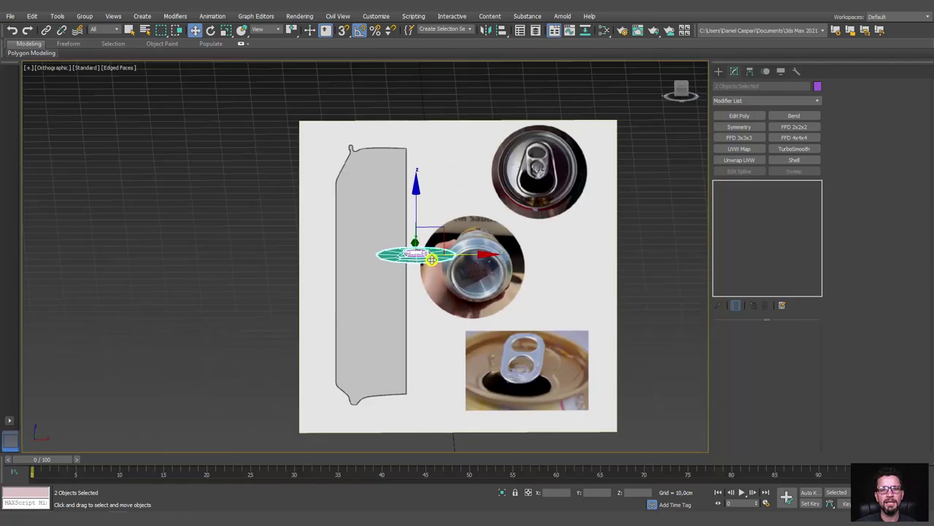
pyautogui.scroll(-2, 432, 259)
pyautogui.press('f')
pyautogui.moveTo(334, 211); pyautogui.dragTo(463, 350, button='middle')
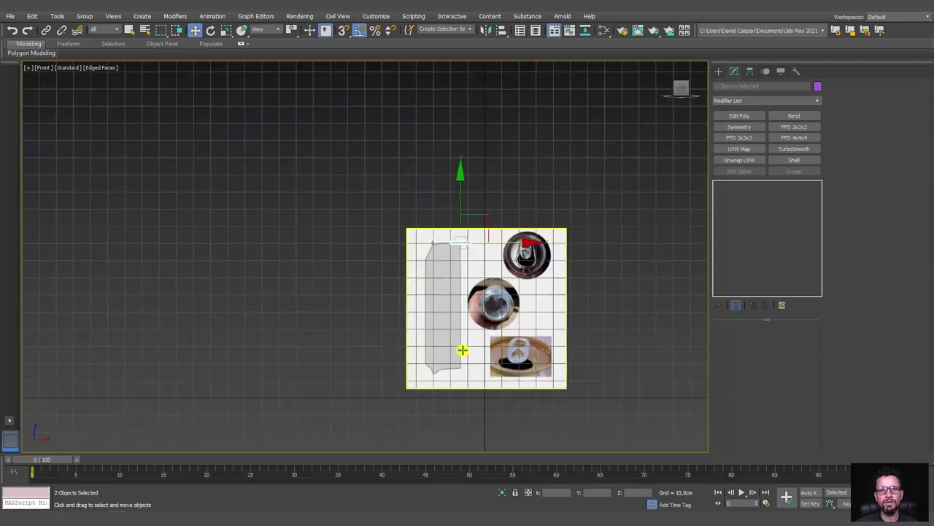
pyautogui.scroll(4, 459, 315)
pyautogui.moveTo(459, 315); pyautogui.dragTo(513, 263, button='middle')
pyautogui.scroll(3, 514, 263)
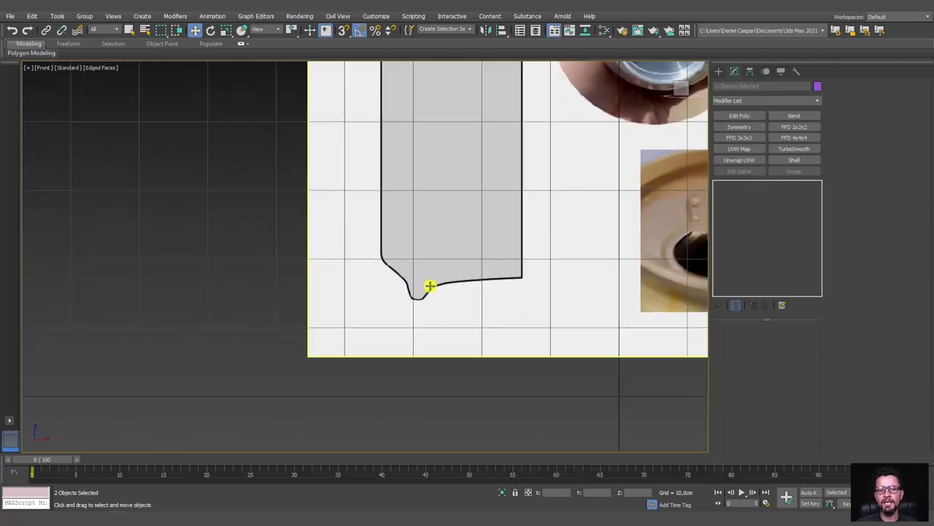
pyautogui.scroll(-2, 455, 160)
pyautogui.scroll(-2, 428, 221)
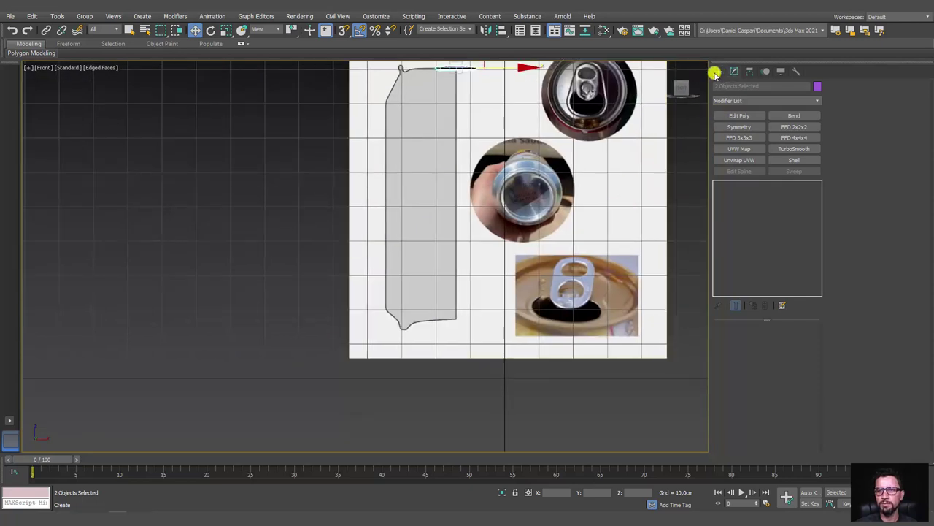
# Start a Line at the base's inner end and add a curved vertex along the base
pyautogui.click(719, 72)
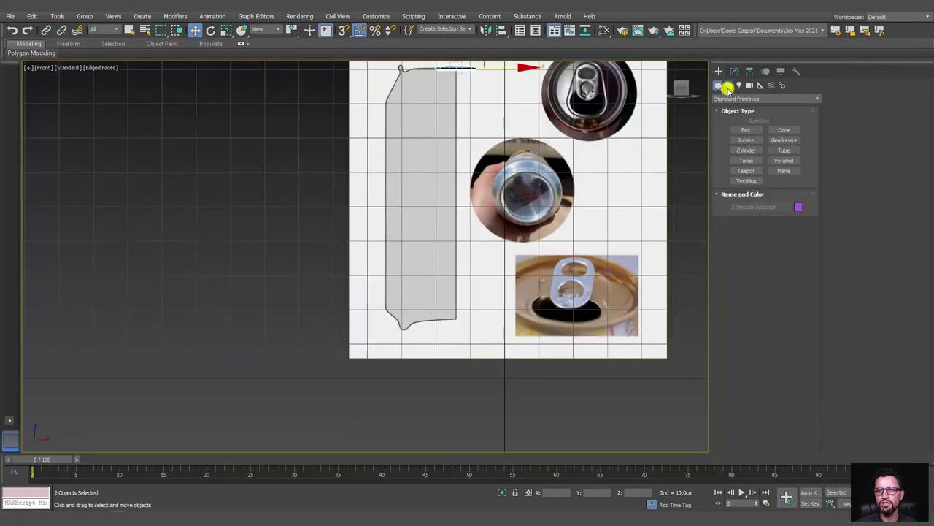
pyautogui.click(727, 86)
pyautogui.scroll(5, 467, 329)
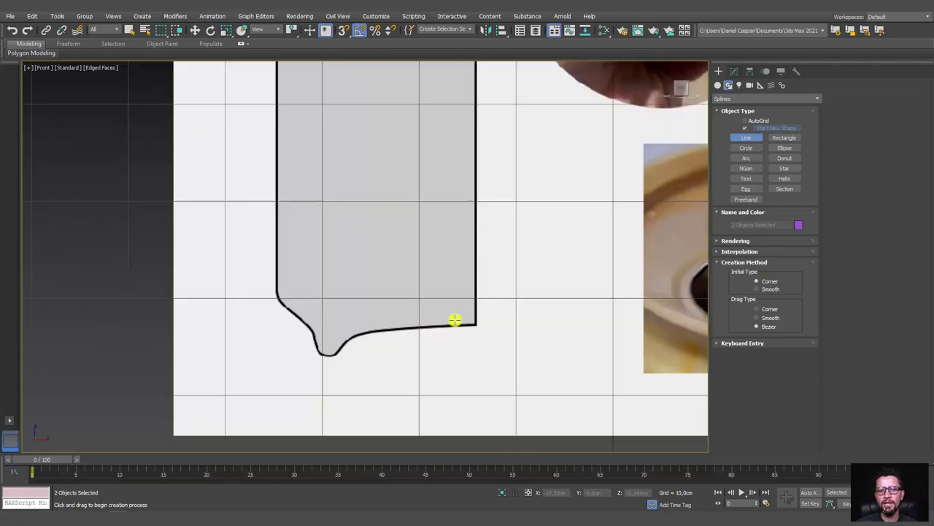
pyautogui.scroll(2, 454, 319)
pyautogui.click(484, 326)
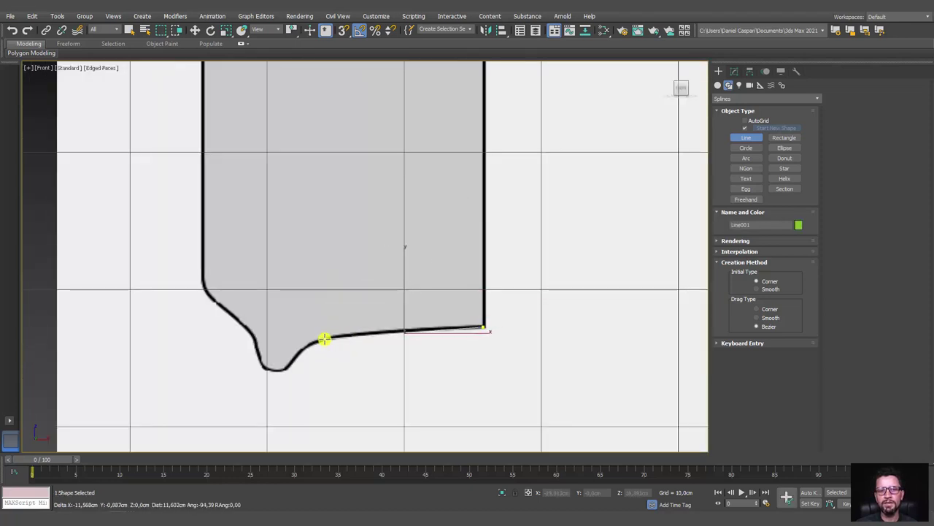
pyautogui.moveTo(324, 339); pyautogui.dragTo(417, 235)
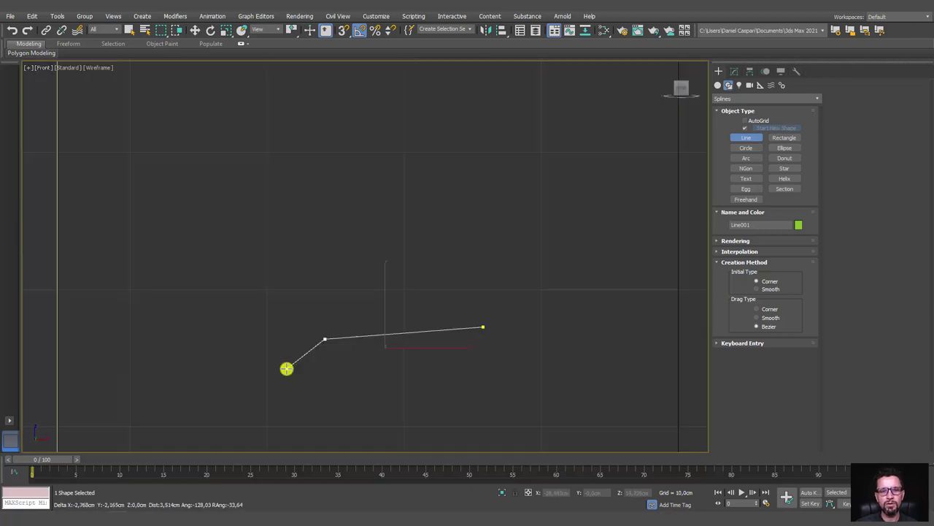
pyautogui.press('F3')
pyautogui.press('F3')
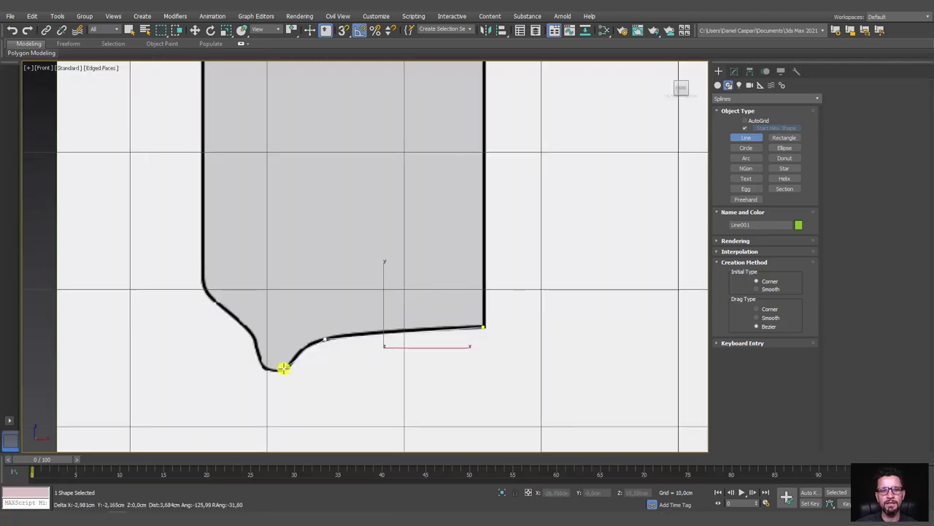
# Continue the line through the base groove and left corner up to the can's neck, checking in wireframe
pyautogui.click(263, 370)
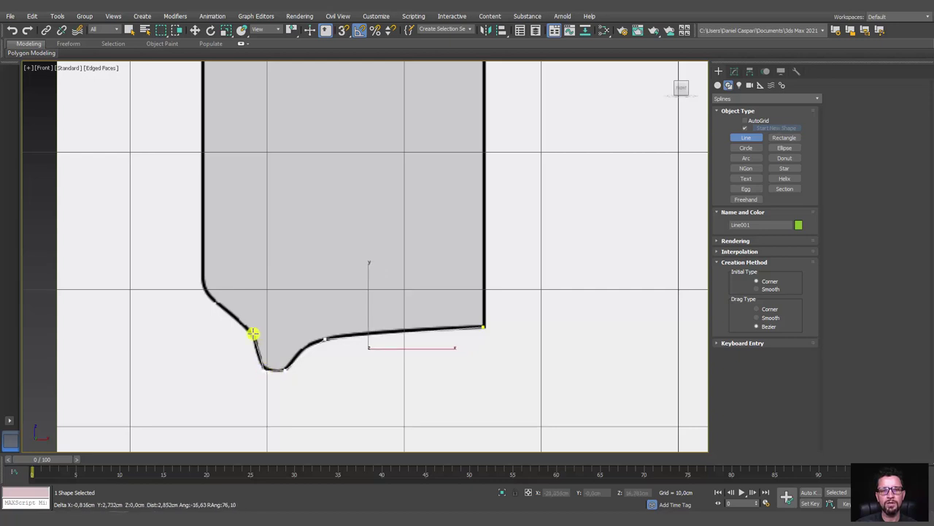
pyautogui.click(251, 333)
pyautogui.click(203, 287)
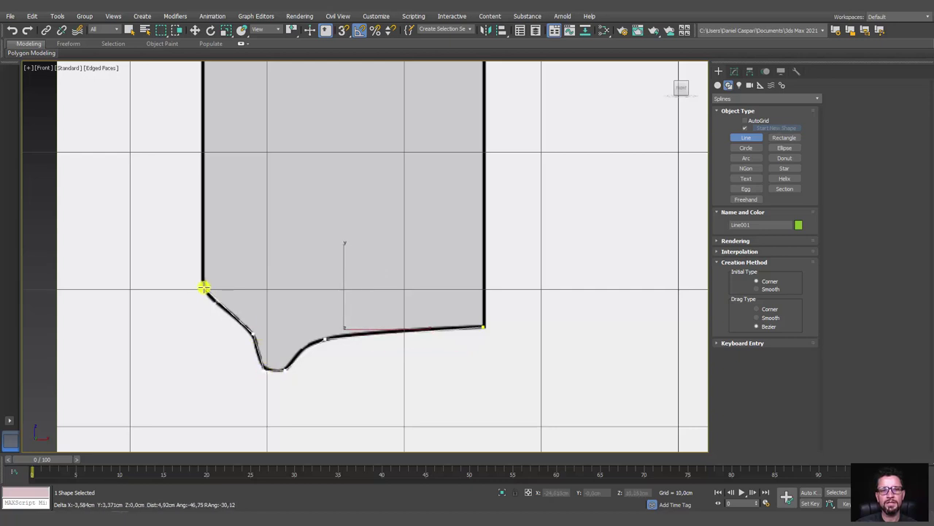
pyautogui.scroll(-3, 204, 286)
pyautogui.scroll(2, 207, 121)
pyautogui.moveTo(205, 100); pyautogui.dragTo(232, 262, button='middle')
pyautogui.scroll(2, 232, 262)
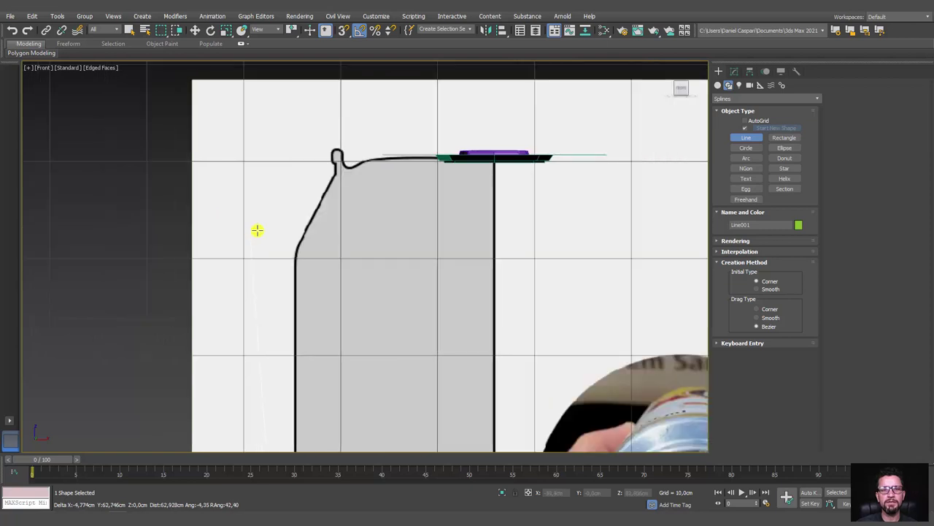
pyautogui.scroll(2, 256, 229)
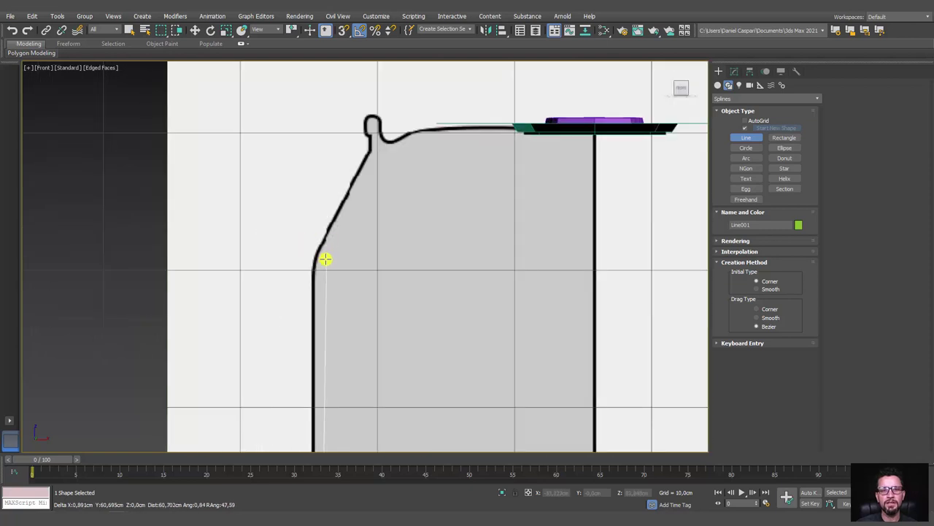
pyautogui.scroll(2, 365, 154)
pyautogui.scroll(2, 374, 147)
pyautogui.click(374, 147)
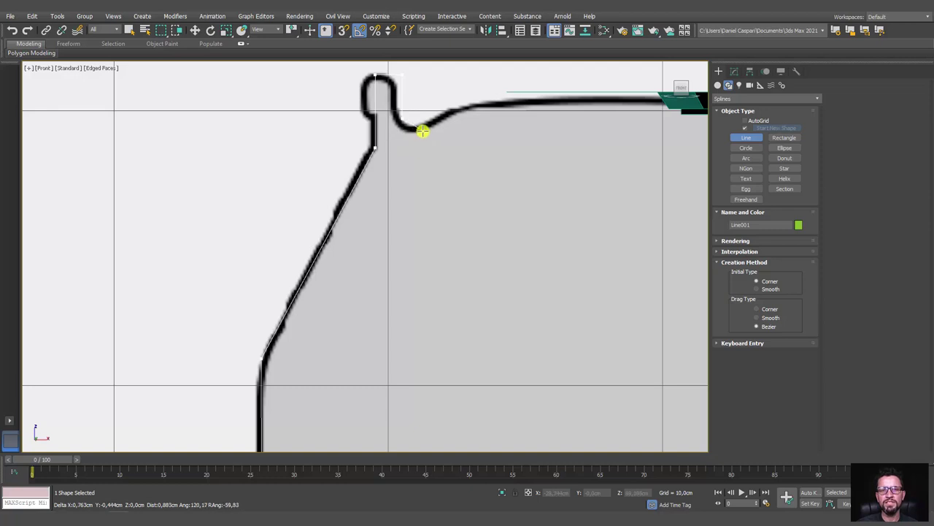
pyautogui.scroll(-4, 442, 142)
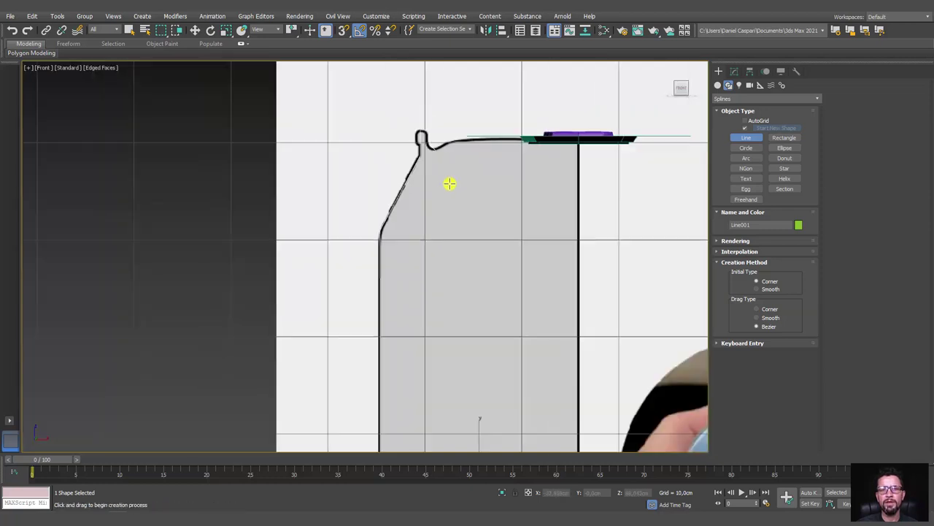
pyautogui.scroll(-1, 448, 183)
pyautogui.press('F3')
pyautogui.scroll(-2, 449, 182)
pyautogui.scroll(-2, 408, 182)
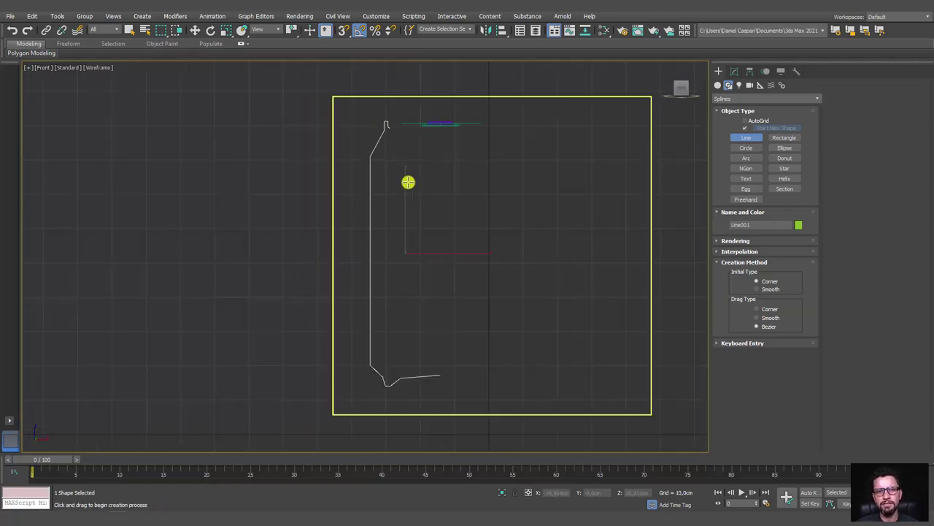
# Finish Line001 and snap its pivot to the bottom end vertex using Affect Pivot Only and 3D Snaps
pyautogui.rightClick(426, 232)
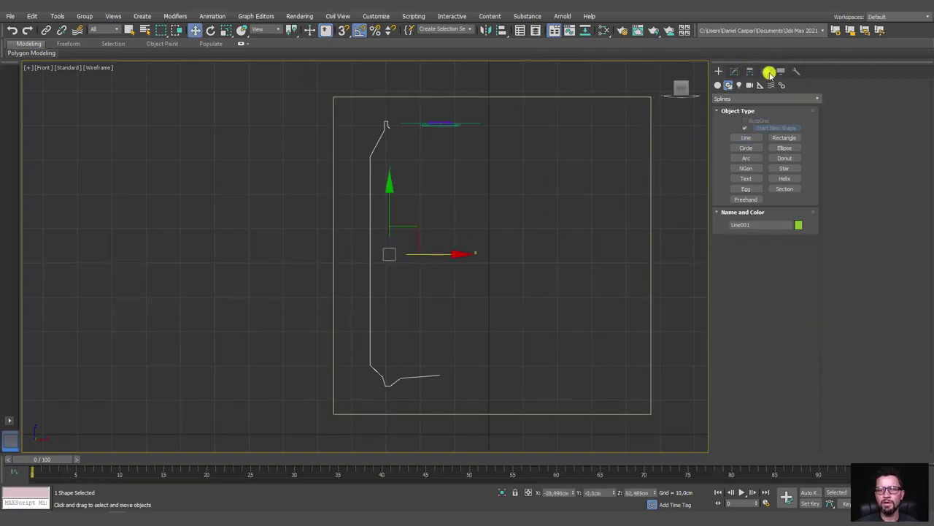
pyautogui.click(749, 71)
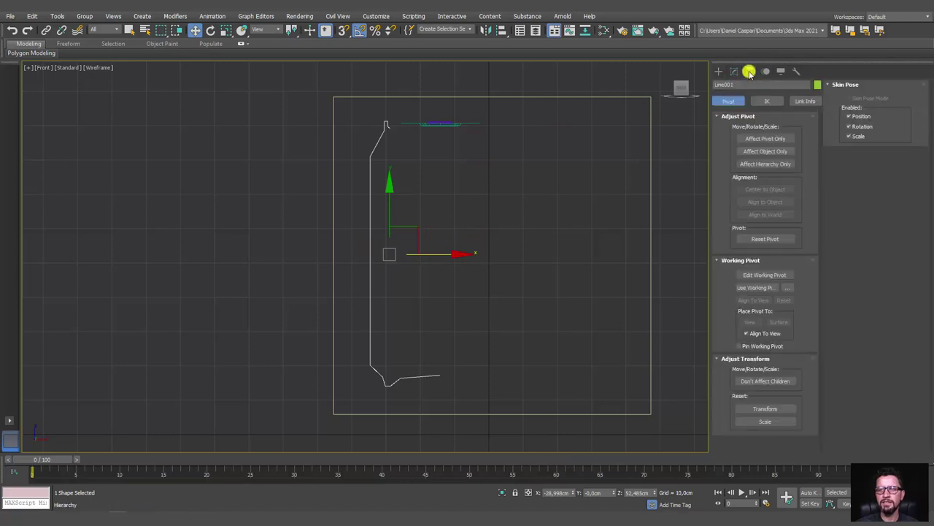
pyautogui.click(761, 137)
pyautogui.moveTo(436, 256); pyautogui.dragTo(492, 258)
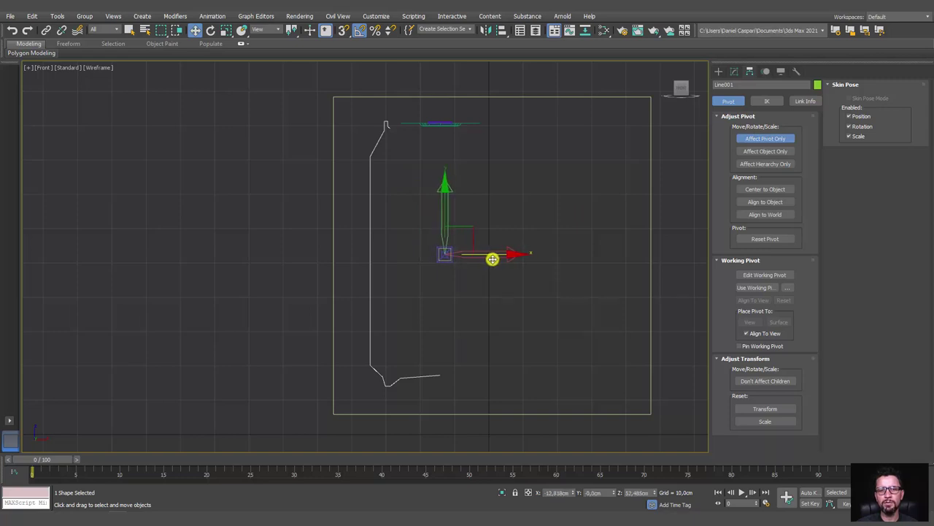
pyautogui.click(343, 32)
pyautogui.moveTo(445, 214)
pyautogui.mouseDown()
pyautogui.moveTo(476, 376)
pyautogui.moveTo(421, 376)
pyautogui.mouseUp()
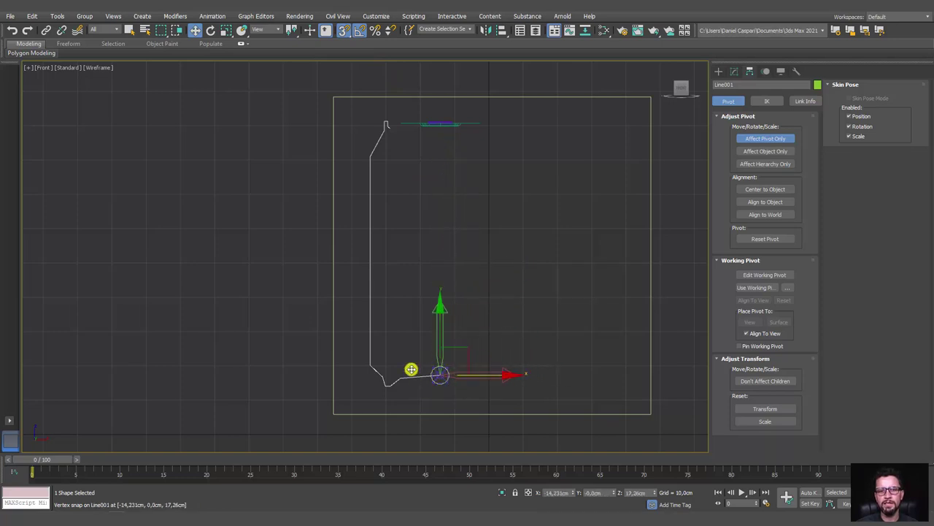
pyautogui.click(756, 144)
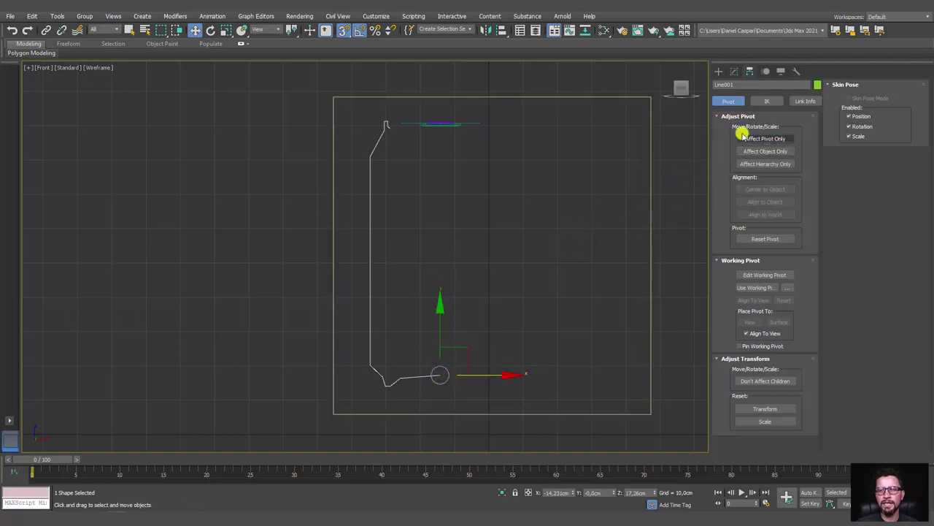
pyautogui.click(732, 71)
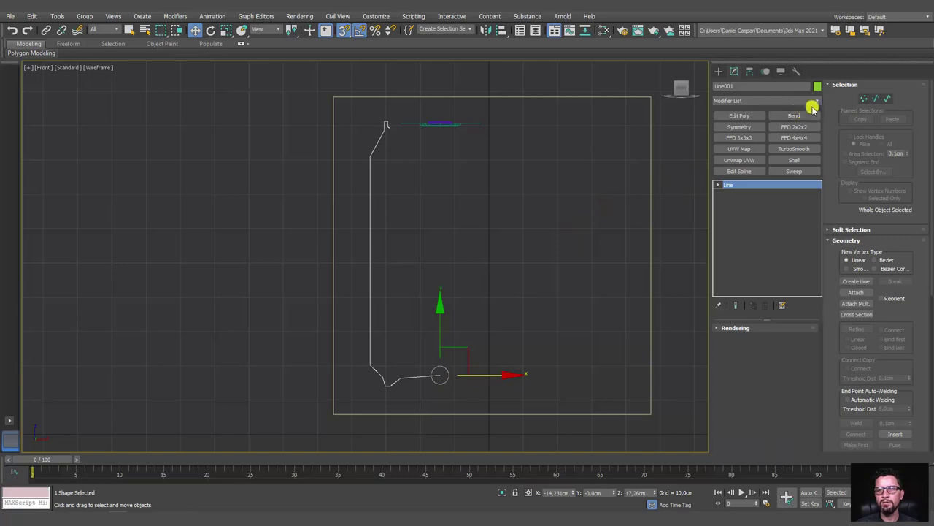
# Apply a Lathe modifier to Line001 and view the resulting can shaded
pyautogui.click(816, 103)
pyautogui.moveTo(819, 119); pyautogui.dragTo(816, 187)
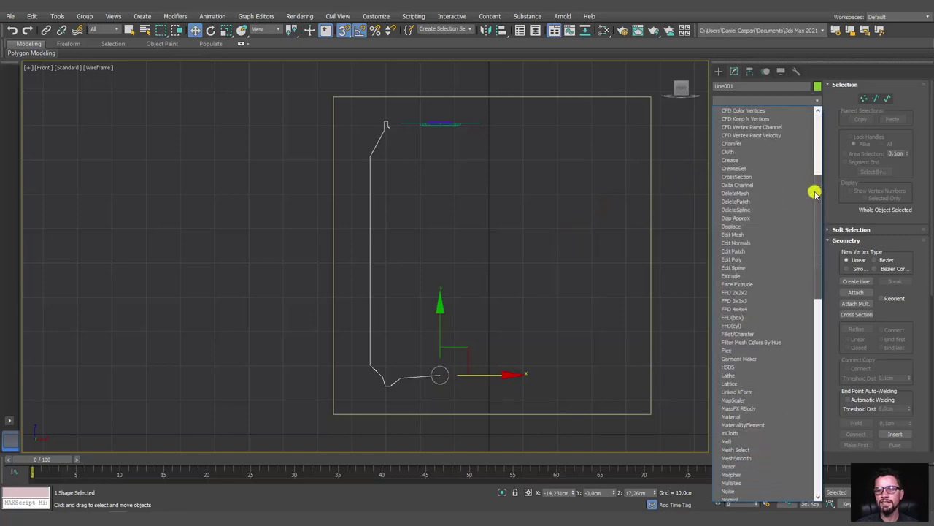
pyautogui.scroll(-1, 763, 230)
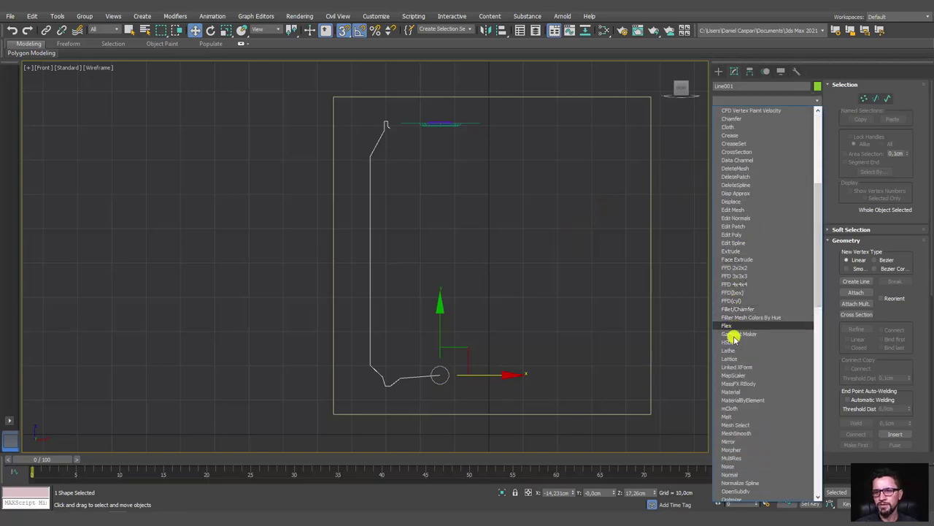
pyautogui.click(735, 351)
pyautogui.moveTo(643, 329)
pyautogui.keyDown('alt'); pyautogui.mouseDown(button='middle')
pyautogui.moveTo(540, 275)
pyautogui.moveTo(555, 309)
pyautogui.moveTo(618, 326)
pyautogui.mouseUp(button='middle'); pyautogui.keyUp('alt')
pyautogui.press('F3')
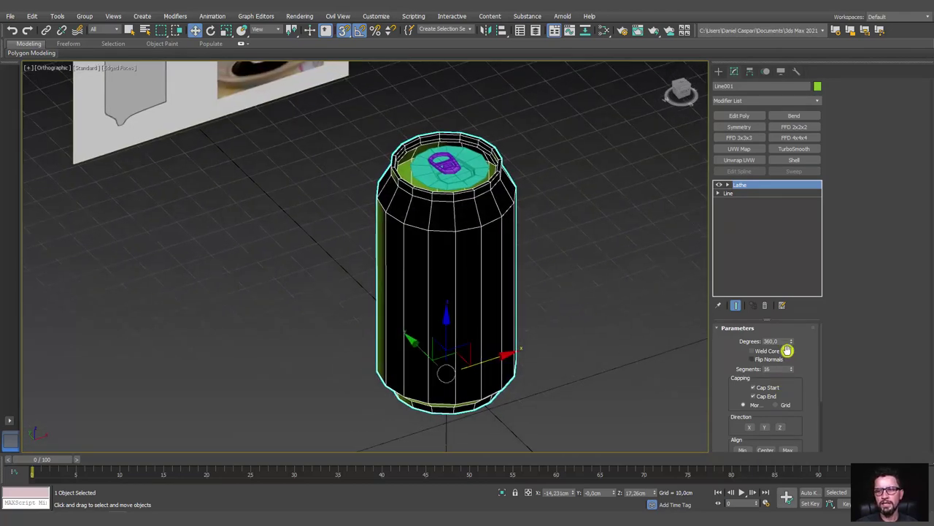
# Keep the Lathe at 360 degrees and enable Flip Normals so the can faces outward
pyautogui.moveTo(792, 341); pyautogui.dragTo(863, 91)
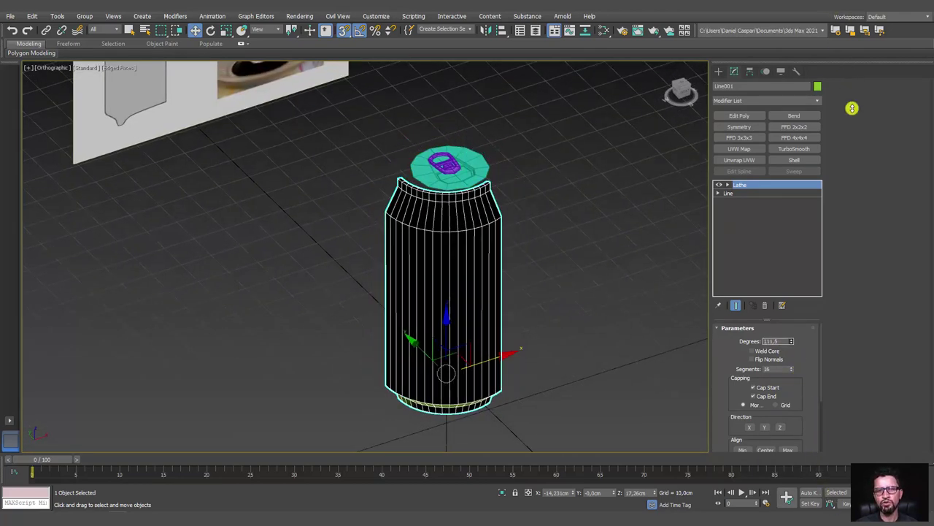
pyautogui.moveTo(790, 341); pyautogui.dragTo(794, 375)
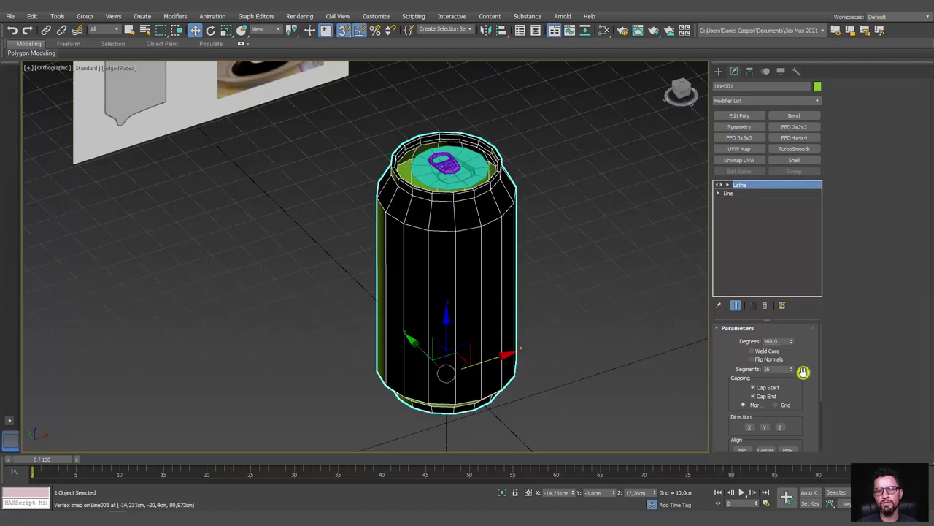
pyautogui.click(752, 359)
pyautogui.moveTo(632, 319)
pyautogui.keyDown('alt'); pyautogui.mouseDown(button='middle')
pyautogui.moveTo(584, 333)
pyautogui.moveTo(616, 280)
pyautogui.moveTo(595, 327)
pyautogui.moveTo(584, 298)
pyautogui.moveTo(598, 306)
pyautogui.moveTo(448, 236)
pyautogui.moveTo(475, 276)
pyautogui.moveTo(475, 338)
pyautogui.moveTo(452, 250)
pyautogui.moveTo(467, 219)
pyautogui.mouseUp(button='middle'); pyautogui.keyUp('alt')
pyautogui.scroll(2, 448, 236)
pyautogui.scroll(3, 459, 255)
pyautogui.scroll(2, 453, 250)
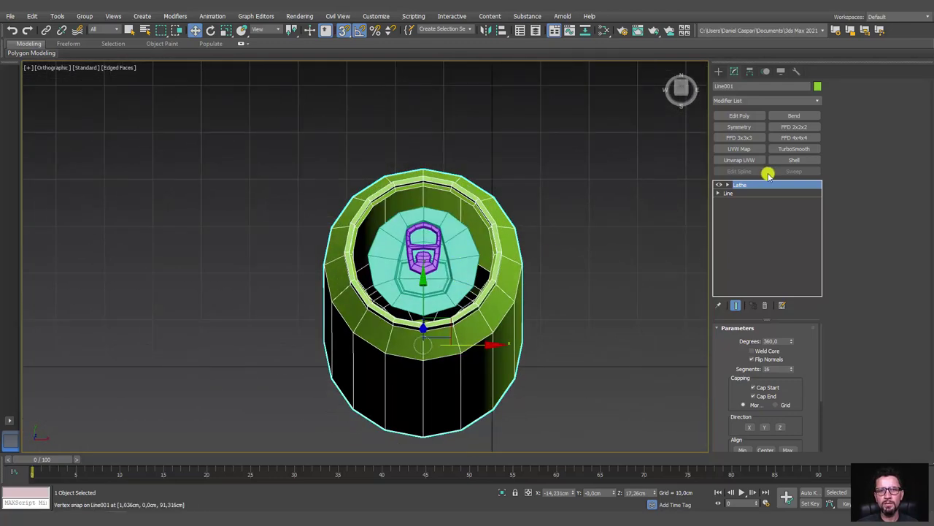
# Shift the Lathe Axis along X to widen the can's radius
pyautogui.click(727, 186)
pyautogui.click(743, 193)
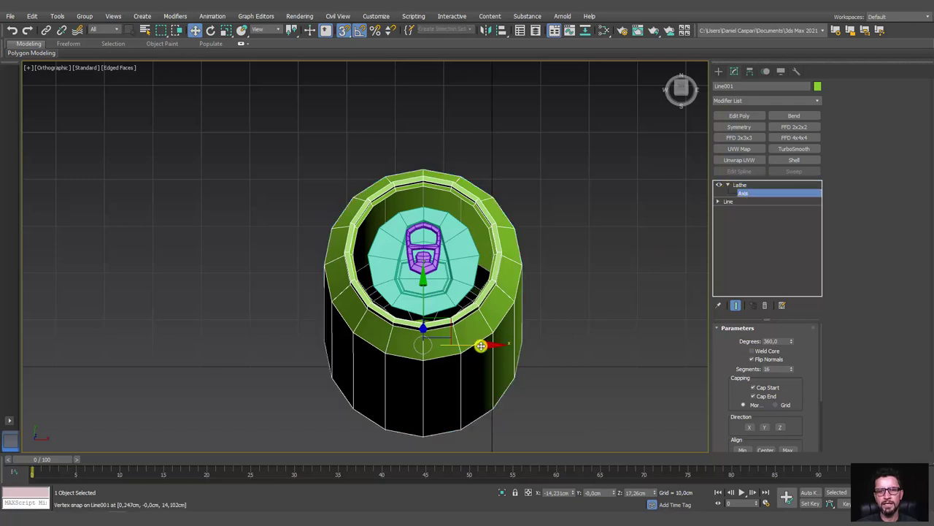
pyautogui.moveTo(482, 344); pyautogui.dragTo(475, 341)
pyautogui.moveTo(476, 340)
pyautogui.keyDown('alt'); pyautogui.mouseDown(button='middle')
pyautogui.moveTo(504, 299)
pyautogui.moveTo(562, 375)
pyautogui.moveTo(529, 372)
pyautogui.mouseUp(button='middle'); pyautogui.keyUp('alt')
pyautogui.moveTo(510, 419); pyautogui.dragTo(513, 420)
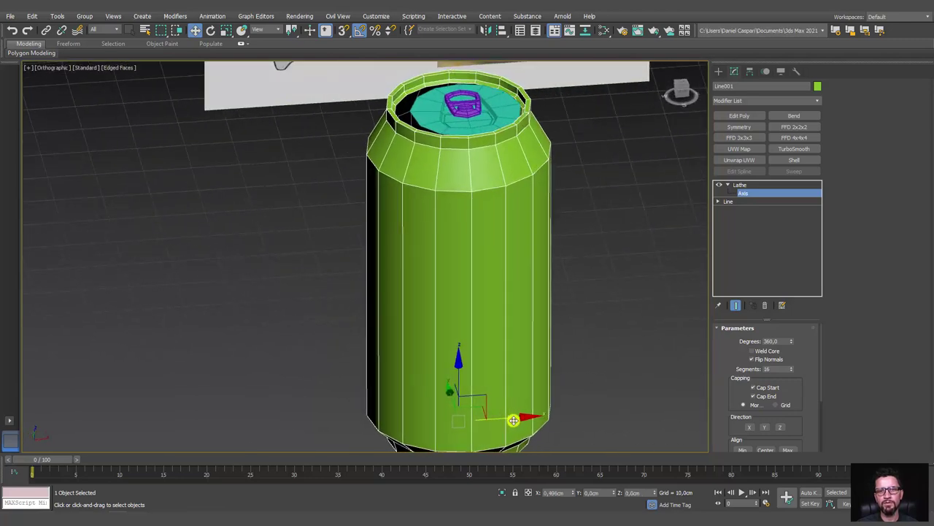
pyautogui.keyDown('alt'); pyautogui.moveTo(555, 303); pyautogui.dragTo(597, 263, button='middle'); pyautogui.keyUp('alt')
pyautogui.scroll(3, 500, 289)
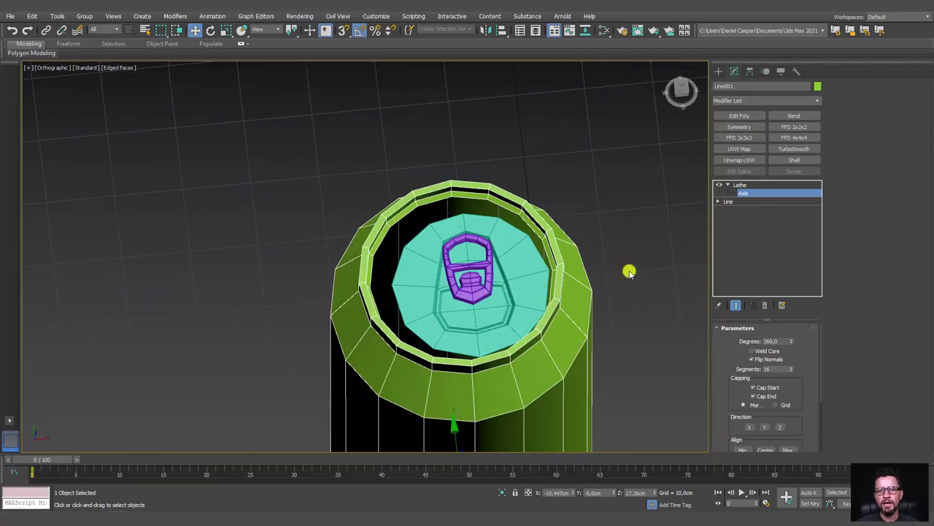
pyautogui.click(733, 185)
pyautogui.scroll(-3, 665, 263)
pyautogui.scroll(-2, 619, 284)
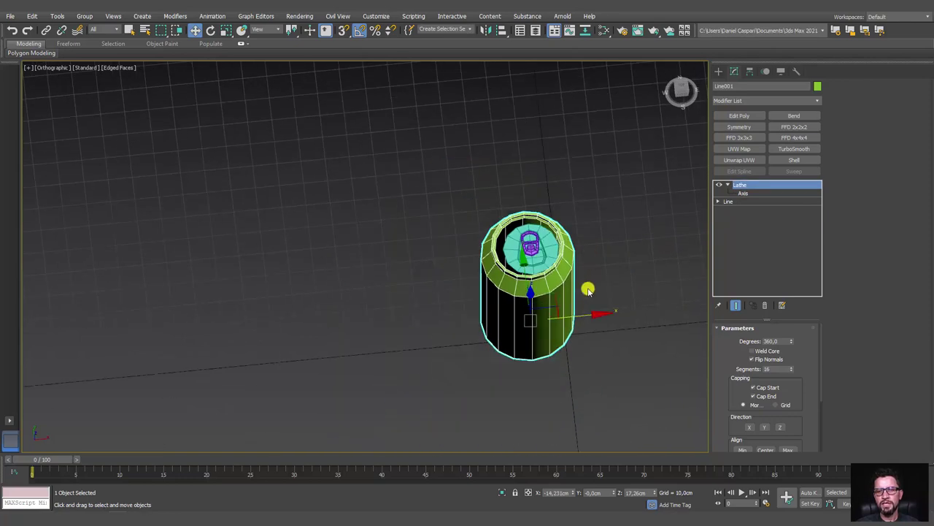
pyautogui.keyDown('alt'); pyautogui.moveTo(588, 290); pyautogui.dragTo(614, 238, button='middle'); pyautogui.keyUp('alt')
pyautogui.click(728, 184)
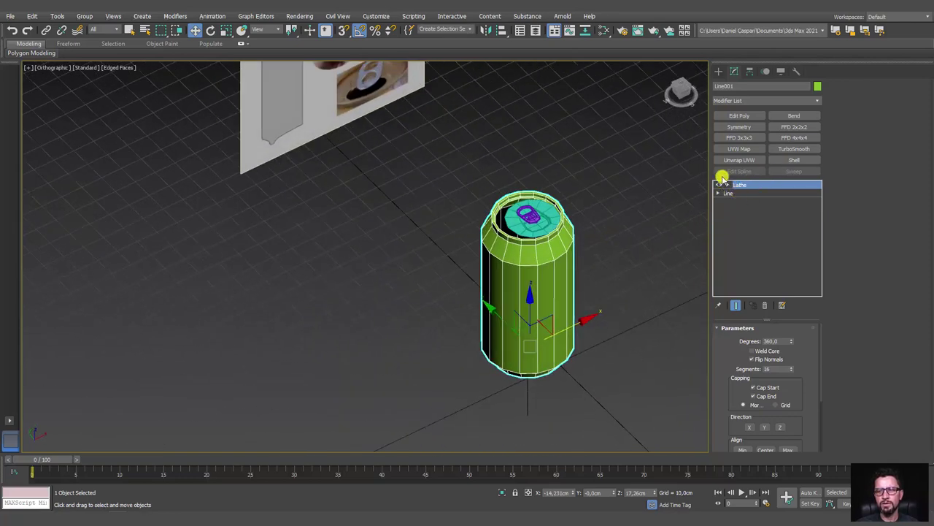
# Add an Edit Poly modifier to the can and pick the Plane003 lid as the Align target
pyautogui.click(740, 116)
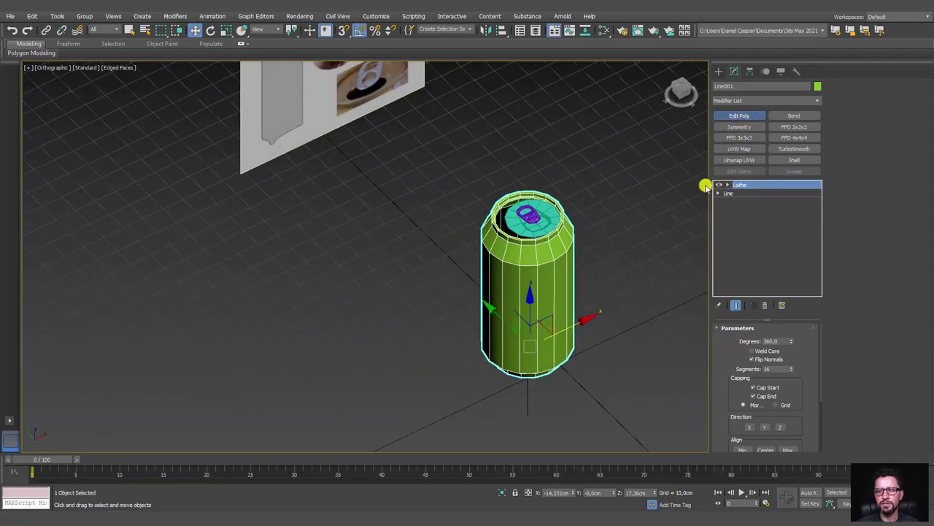
pyautogui.click(502, 29)
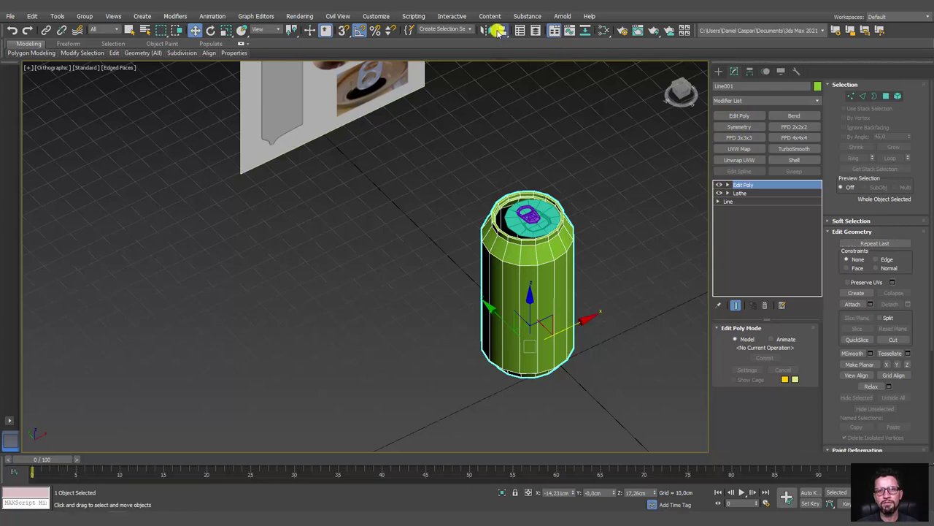
pyautogui.click(549, 211)
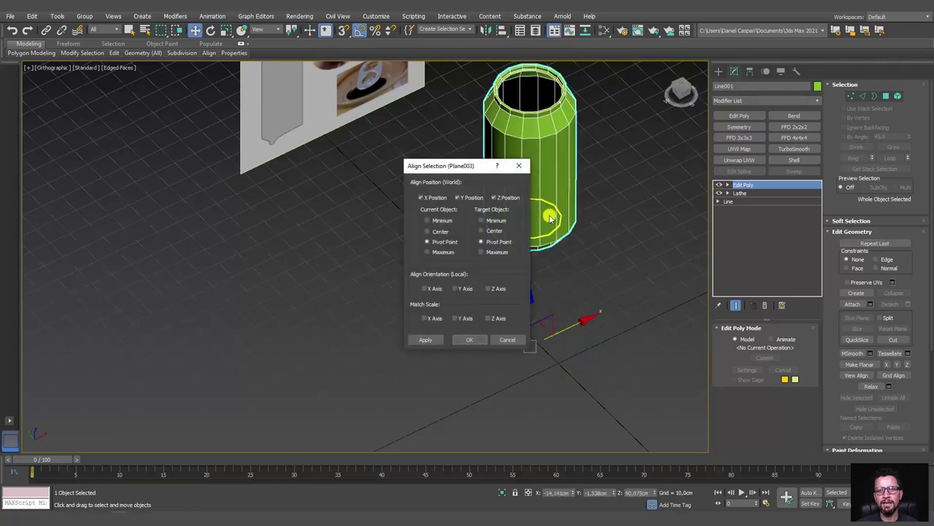
pyautogui.moveTo(463, 170); pyautogui.dragTo(356, 151)
# Align the can to the lid in X and Y position only, Center to Center
pyautogui.click(386, 168)
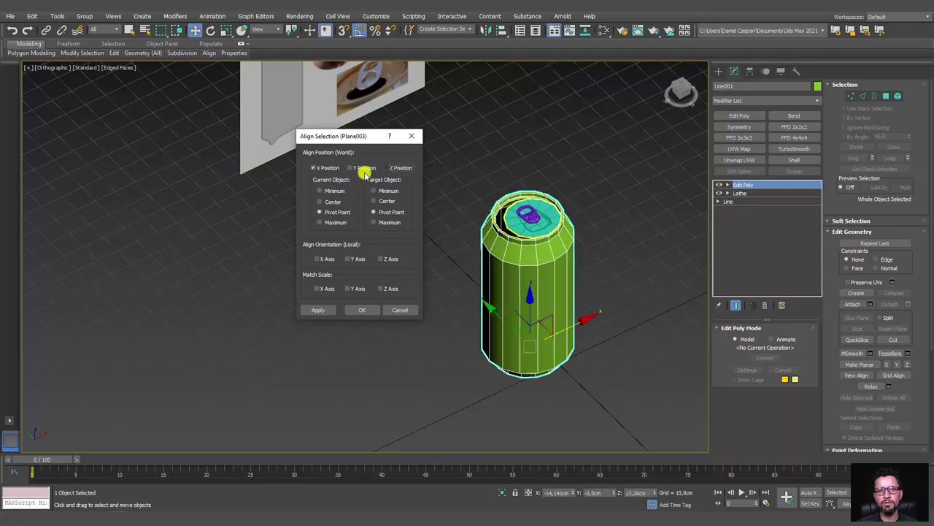
pyautogui.click(315, 168)
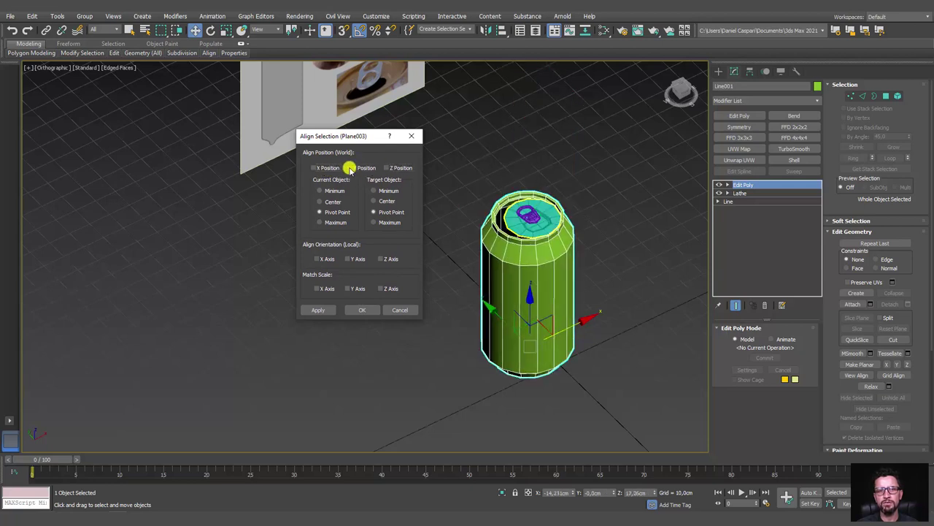
pyautogui.click(350, 168)
pyautogui.click(349, 168)
pyautogui.click(400, 167)
pyautogui.click(400, 167)
pyautogui.click(355, 168)
pyautogui.click(356, 168)
pyautogui.click(356, 169)
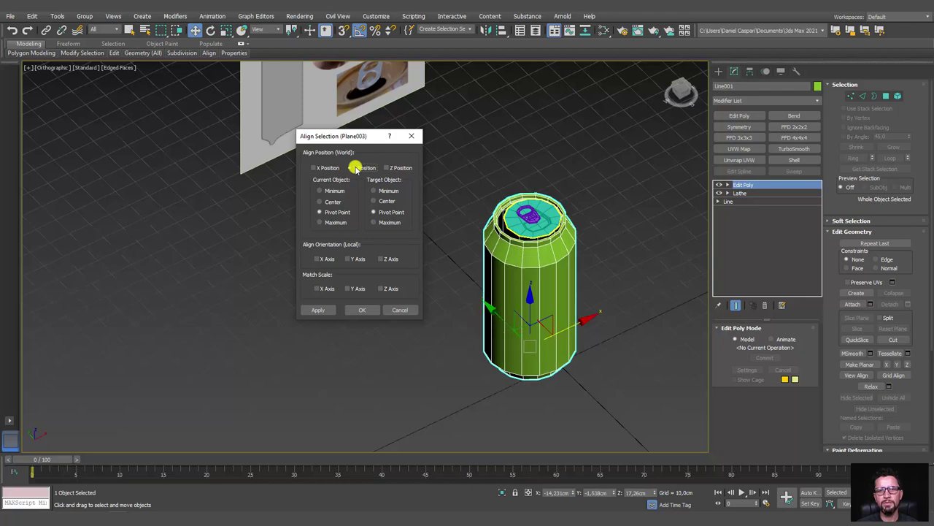
pyautogui.click(326, 169)
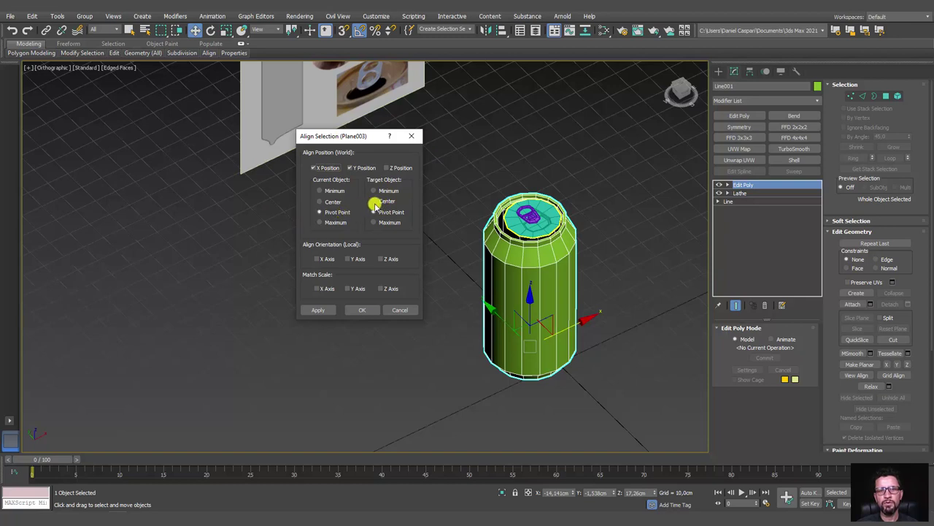
pyautogui.click(375, 202)
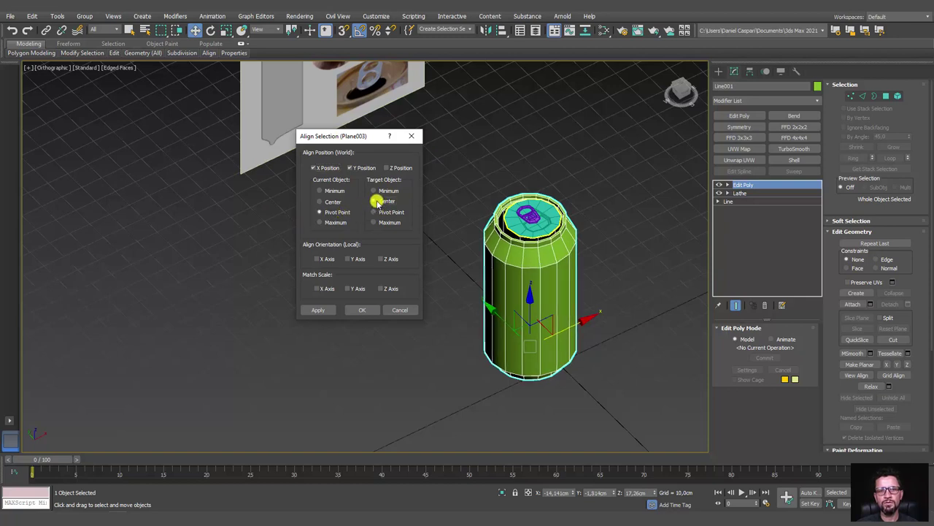
pyautogui.click(331, 202)
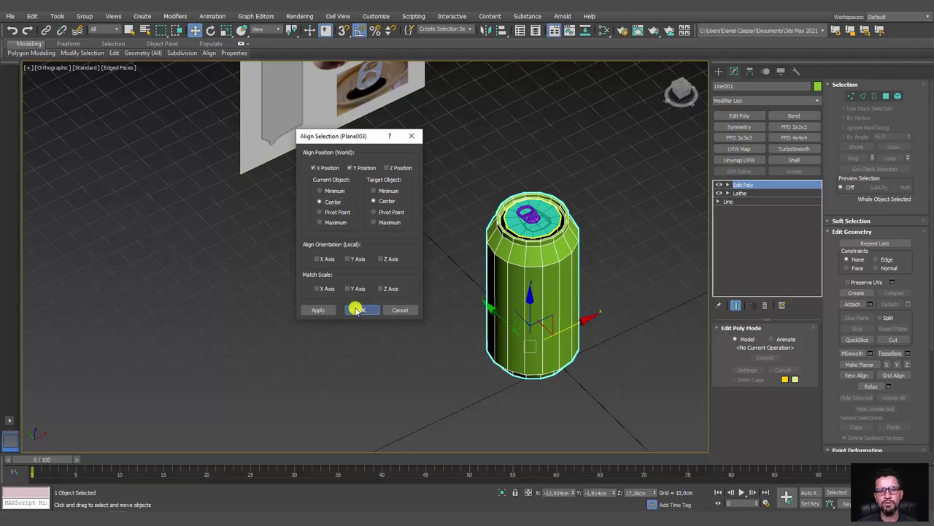
pyautogui.click(358, 309)
# Attach the Plane003 pull-tab top to the can body
pyautogui.scroll(4, 548, 241)
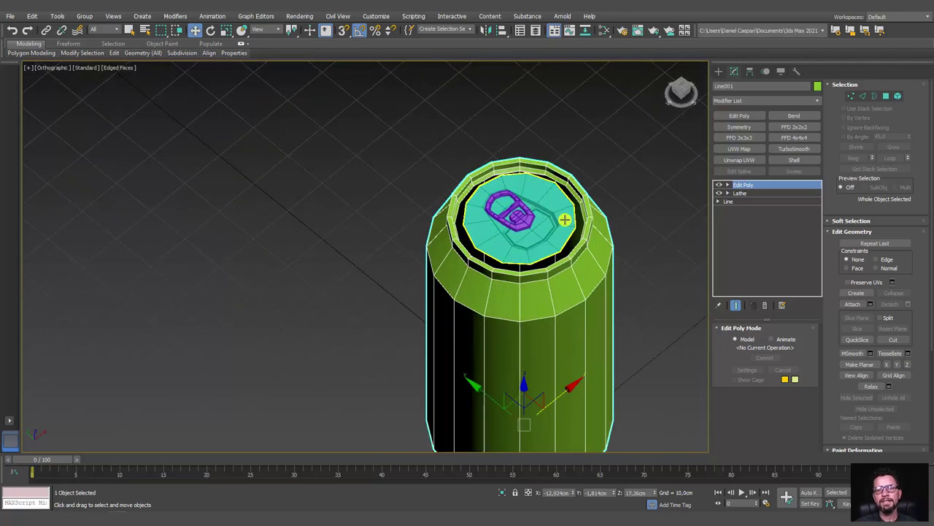
pyautogui.scroll(4, 565, 219)
pyautogui.scroll(1, 568, 236)
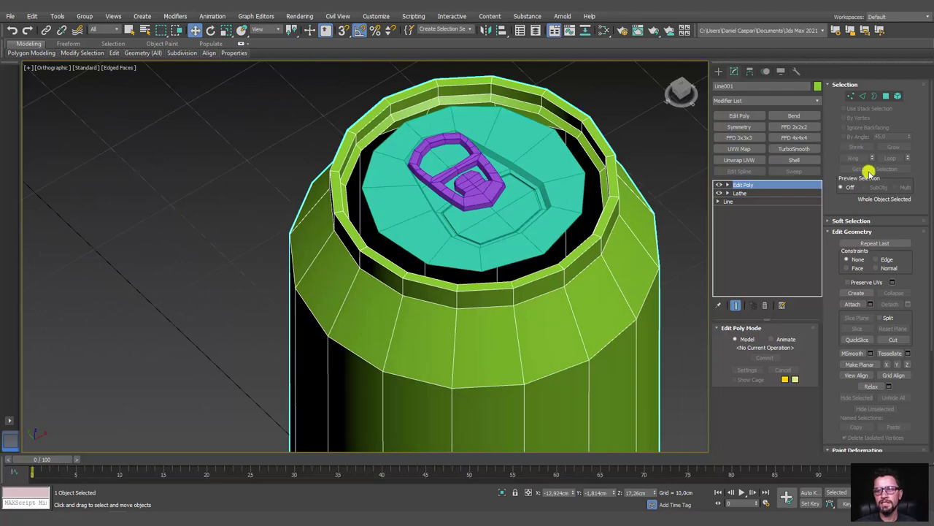
pyautogui.click(852, 304)
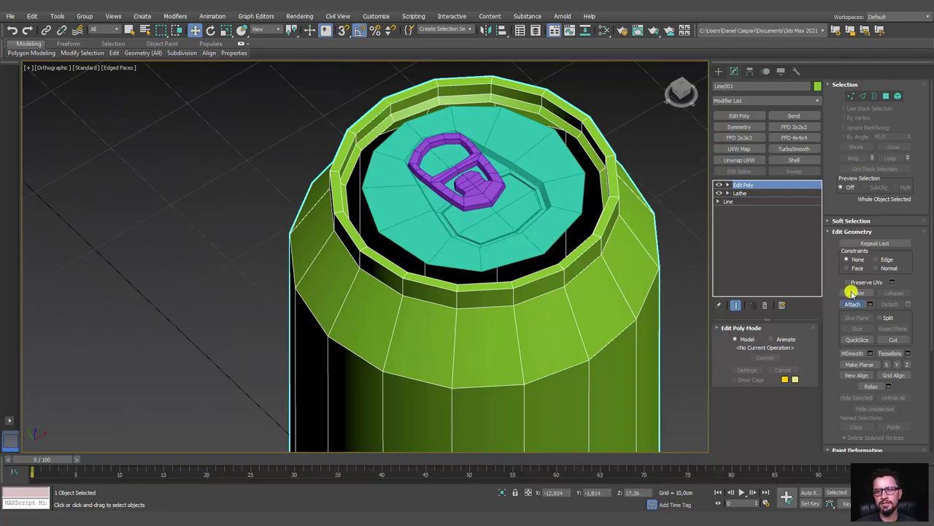
pyautogui.click(600, 171)
pyautogui.scroll(-2, 652, 156)
pyautogui.scroll(-5, 657, 168)
pyautogui.press('w')
pyautogui.moveTo(659, 175)
pyautogui.keyDown('alt'); pyautogui.mouseDown(button='middle')
pyautogui.moveTo(550, 202)
pyautogui.moveTo(549, 236)
pyautogui.moveTo(544, 213)
pyautogui.mouseUp(button='middle'); pyautogui.keyUp('alt')
pyautogui.scroll(-3, 543, 213)
pyautogui.scroll(5, 511, 255)
# Center the can's pivot on the object and scale the can uniformly to 93.657%
pyautogui.press('e')
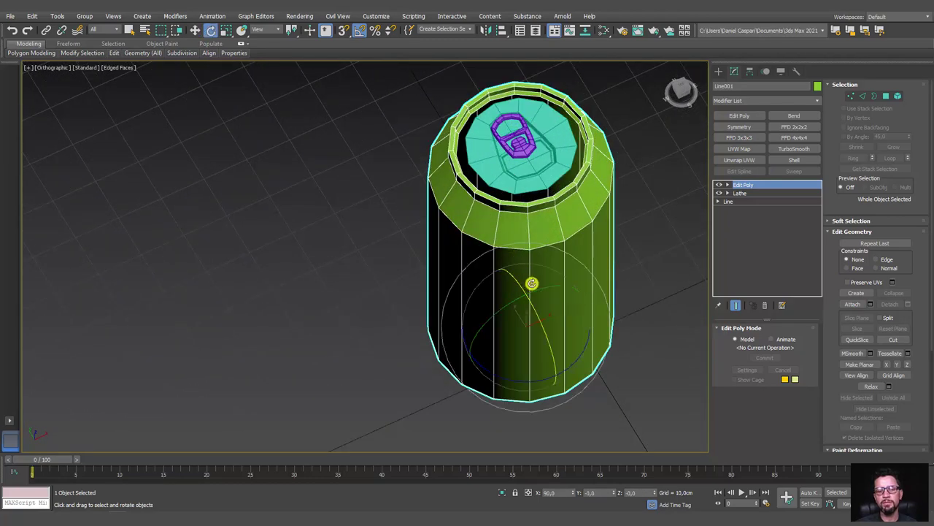
pyautogui.press('r')
pyautogui.click(750, 71)
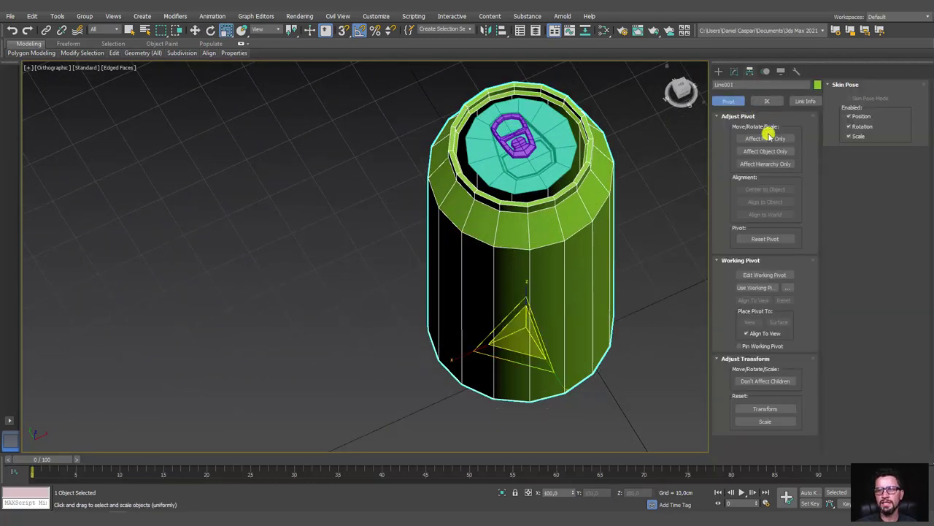
pyautogui.click(765, 138)
pyautogui.click(765, 189)
pyautogui.click(765, 138)
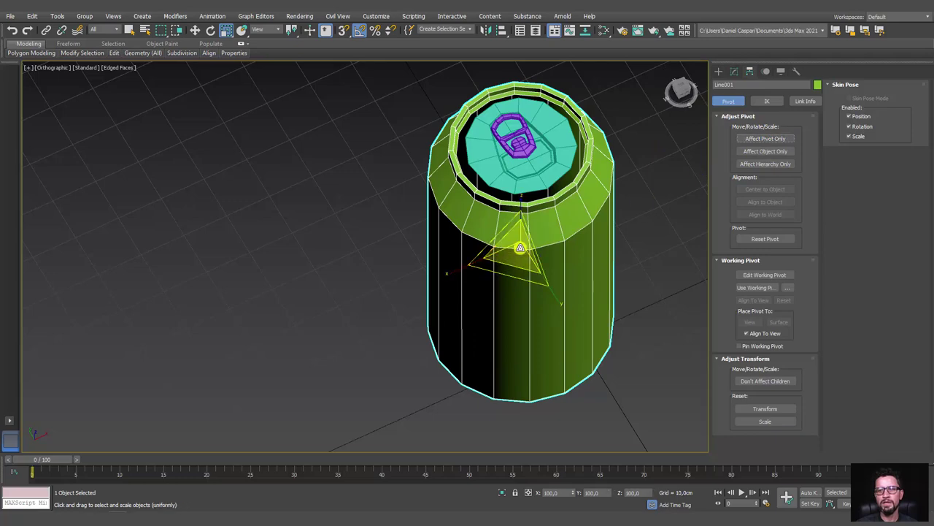
pyautogui.moveTo(520, 247); pyautogui.dragTo(517, 246)
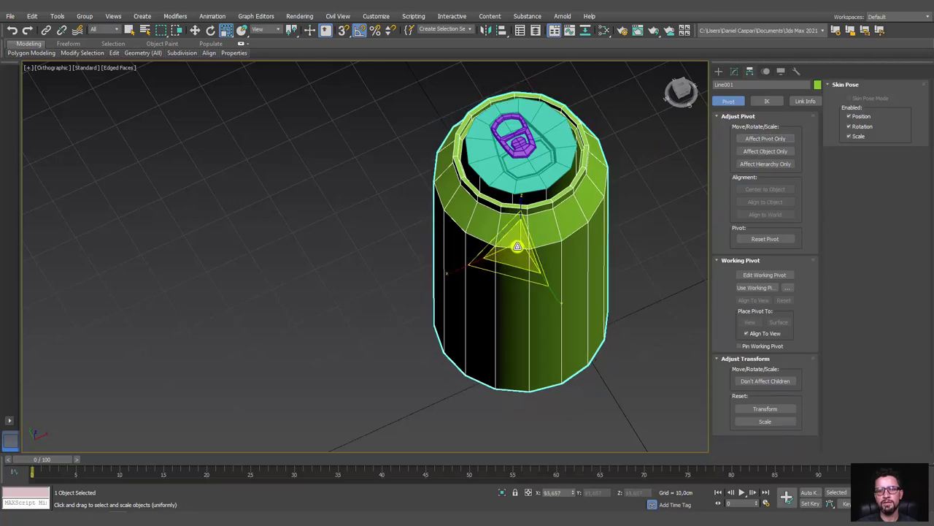
# Isolate the can and inspect its top from front and angled views
pyautogui.press('f')
pyautogui.scroll(4, 465, 235)
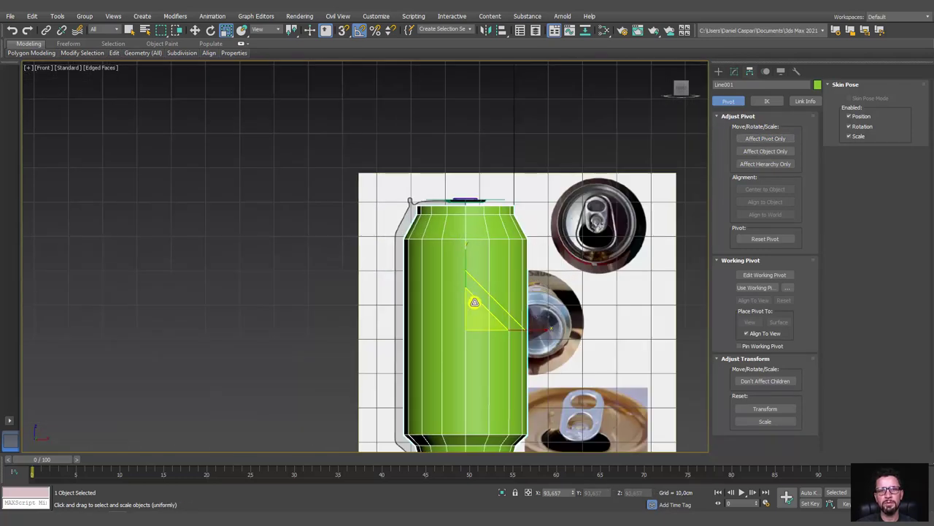
pyautogui.press('w')
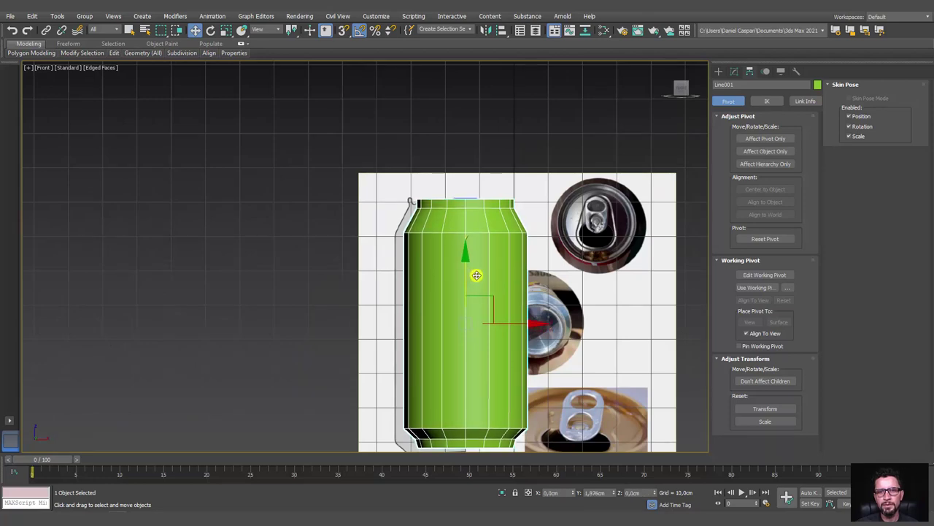
pyautogui.keyDown('alt'); pyautogui.moveTo(478, 274); pyautogui.dragTo(530, 266, button='middle'); pyautogui.keyUp('alt')
pyautogui.hotkey('alt', 'q')
pyautogui.scroll(2, 528, 292)
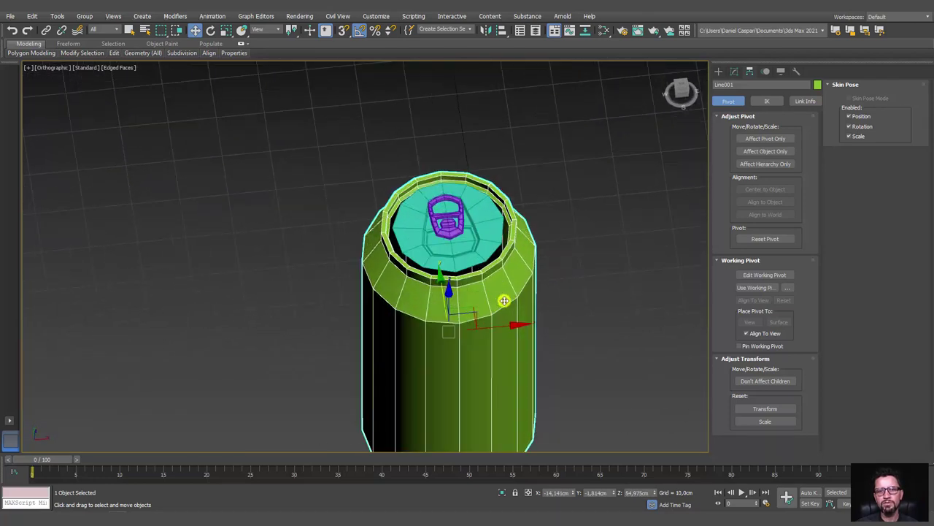
pyautogui.scroll(3, 507, 299)
pyautogui.keyDown('alt'); pyautogui.moveTo(482, 197); pyautogui.dragTo(536, 204, button='middle'); pyautogui.keyUp('alt')
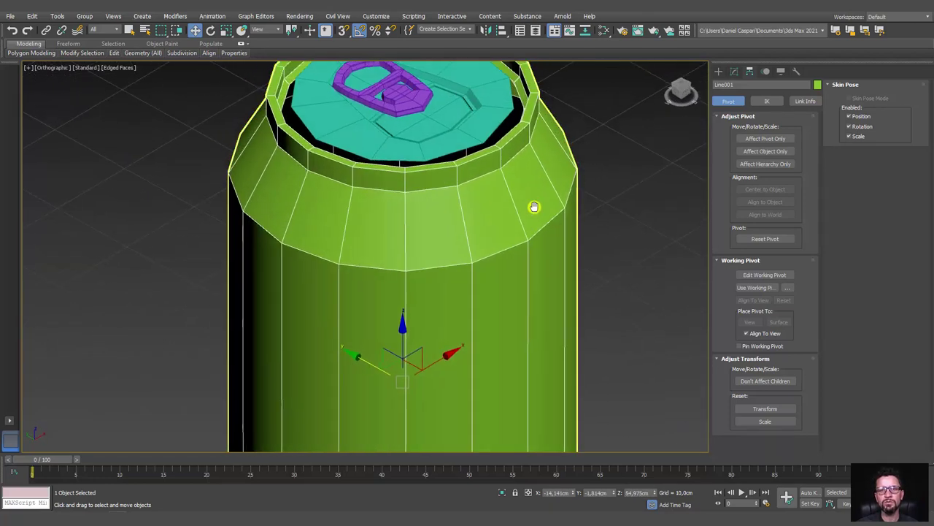
pyautogui.scroll(-3, 546, 292)
pyautogui.moveTo(546, 292)
pyautogui.keyDown('alt'); pyautogui.mouseDown(button='middle')
pyautogui.moveTo(535, 284)
pyautogui.moveTo(537, 263)
pyautogui.mouseUp(button='middle'); pyautogui.keyUp('alt')
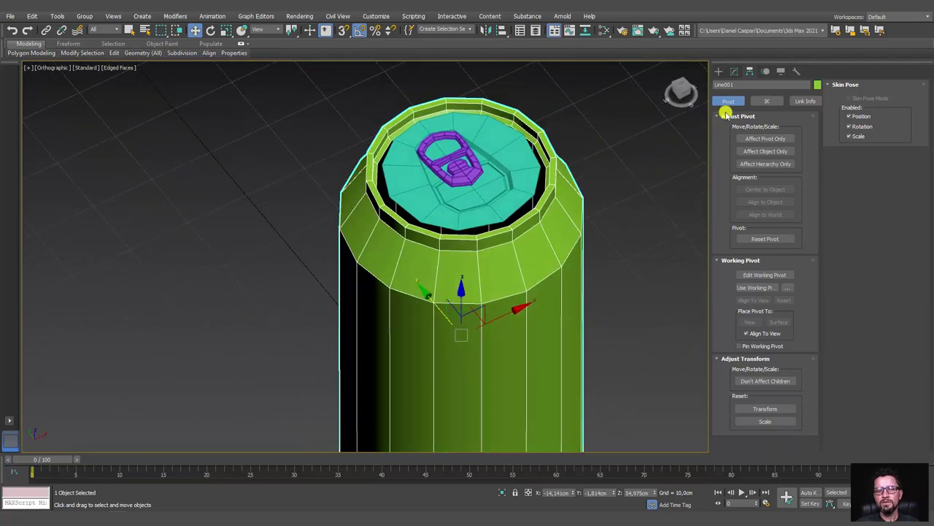
# Nudge the pull tab, then change the Lathe Segments from 16 to 12
pyautogui.click(734, 71)
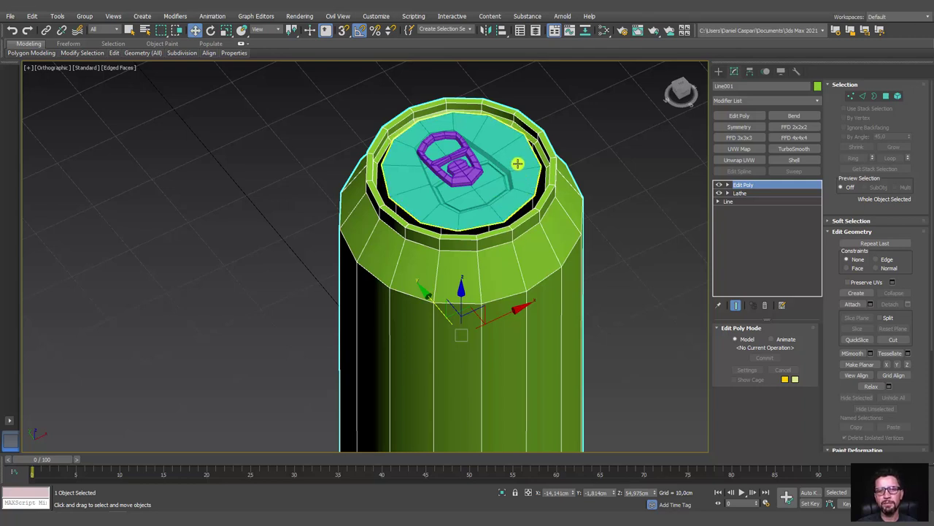
pyautogui.moveTo(436, 189); pyautogui.dragTo(433, 203)
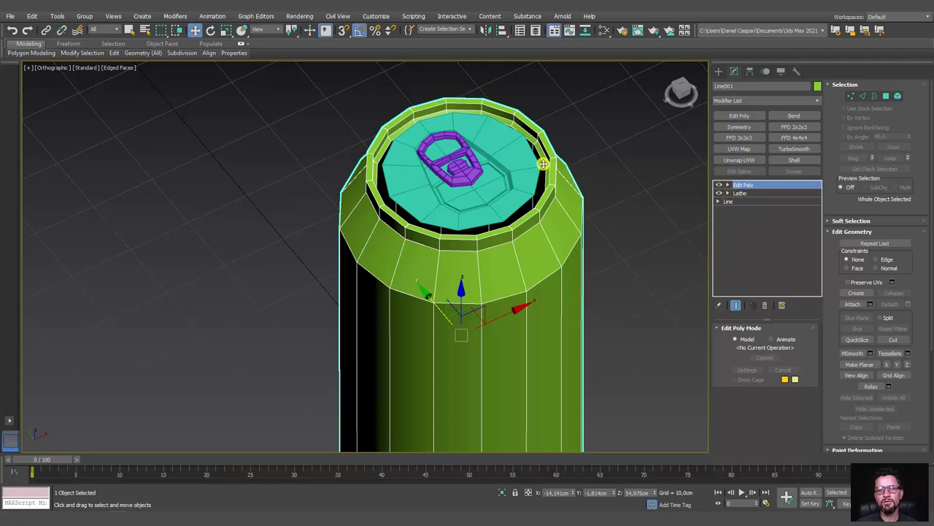
pyautogui.click(744, 194)
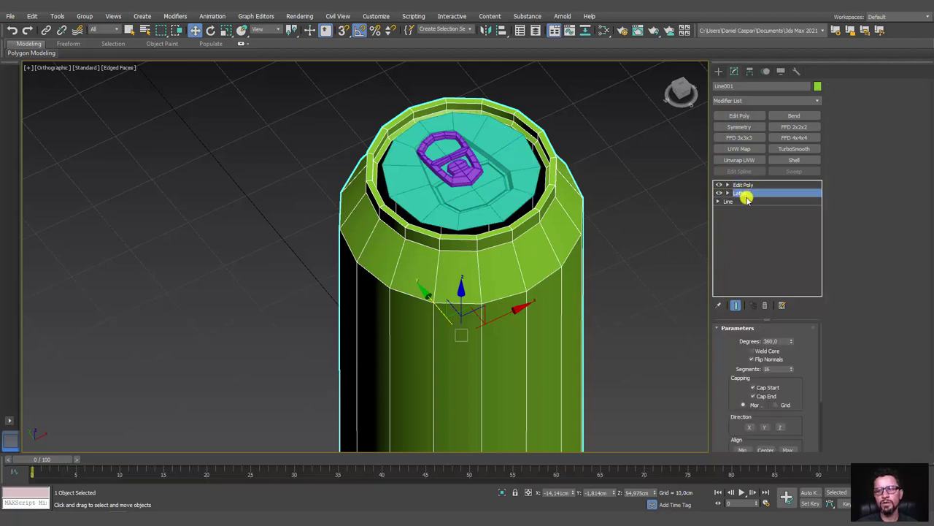
pyautogui.moveTo(728, 356)
pyautogui.mouseDown()
pyautogui.moveTo(742, 326)
pyautogui.moveTo(751, 360)
pyautogui.mouseUp()
pyautogui.doubleClick(773, 362)
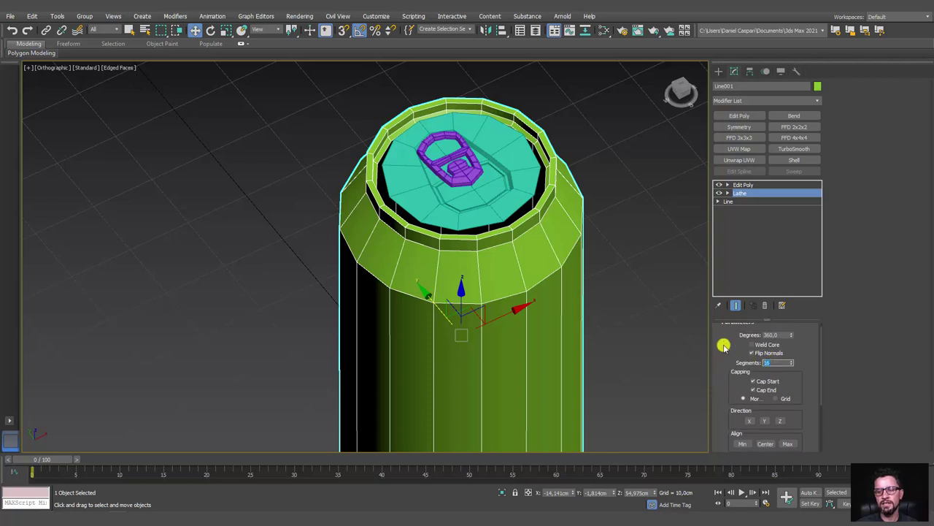
pyautogui.write('12')
pyautogui.press('Return')
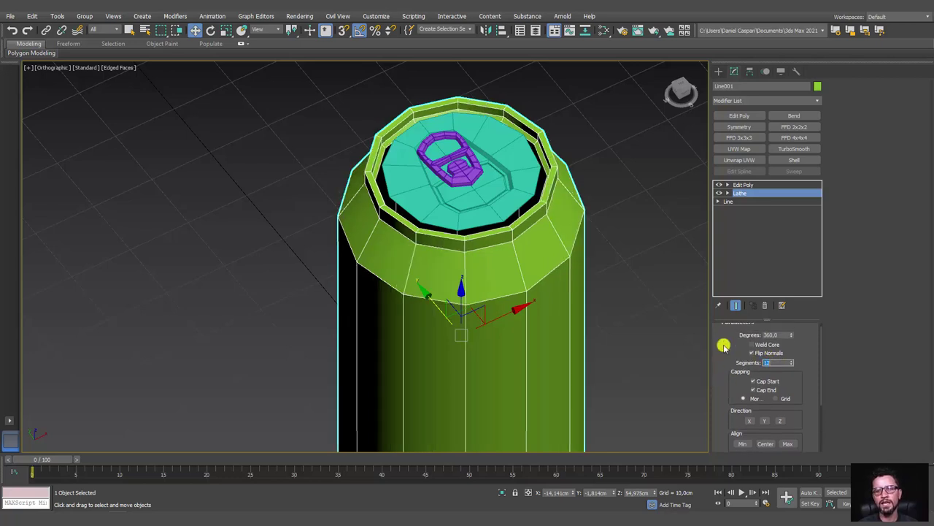
pyautogui.click(754, 185)
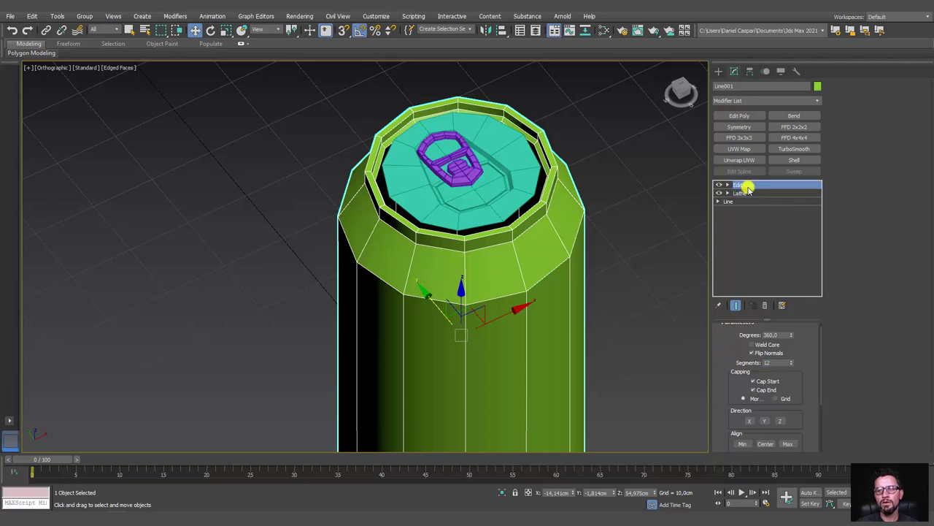
# Attach the pull-tab top to the can body and select the open border at its top
pyautogui.click(853, 304)
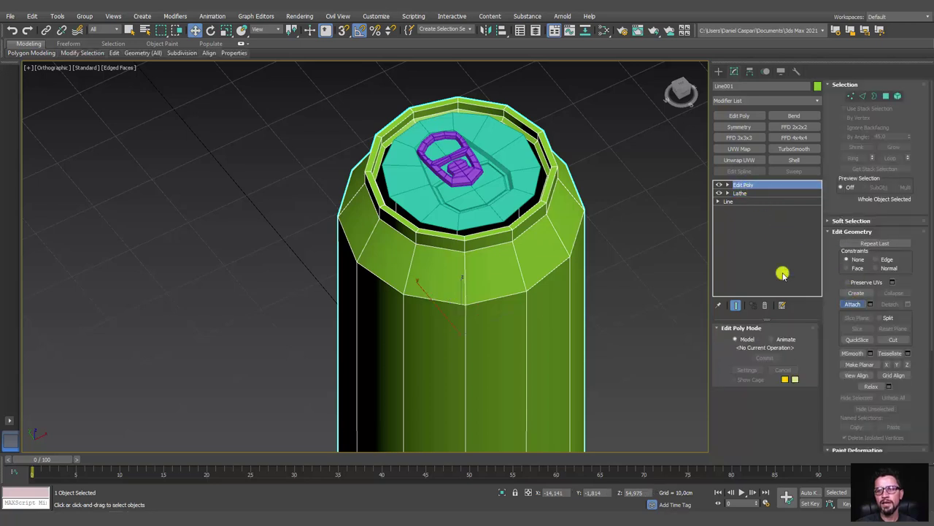
pyautogui.click(527, 180)
pyautogui.rightClick(653, 169)
pyautogui.click(873, 95)
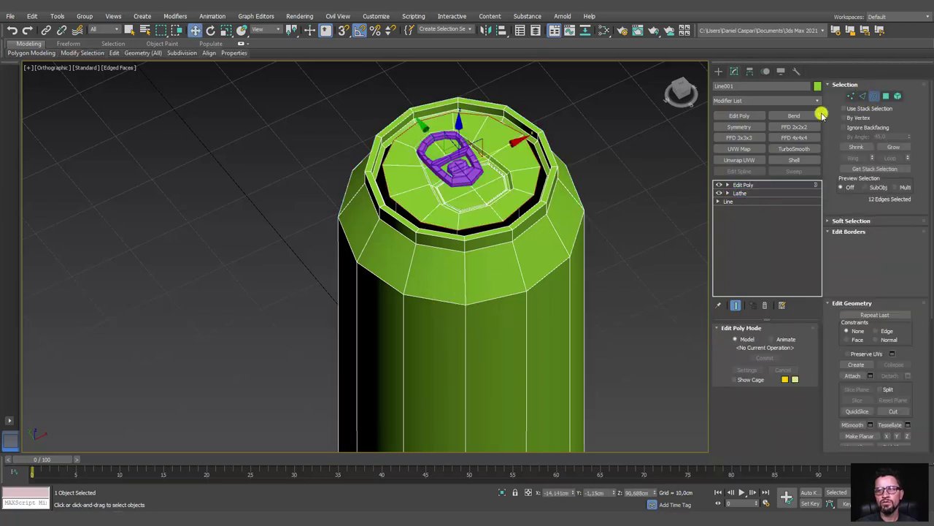
pyautogui.keyDown('ctrl'); pyautogui.click(513, 203); pyautogui.keyUp('ctrl')
pyautogui.moveTo(513, 203)
pyautogui.keyDown('alt'); pyautogui.mouseDown(button='middle')
pyautogui.moveTo(582, 210)
pyautogui.moveTo(553, 157)
pyautogui.mouseUp(button='middle'); pyautogui.keyUp('alt')
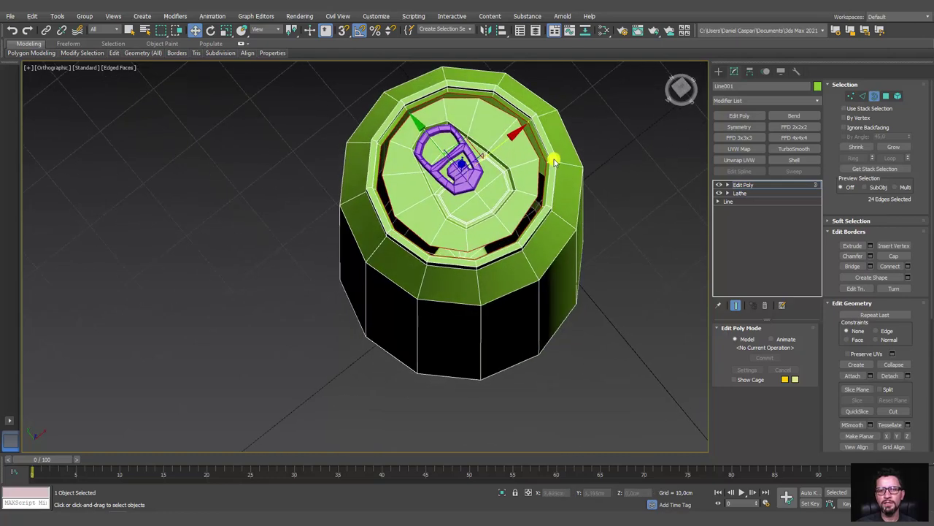
pyautogui.scroll(3, 552, 156)
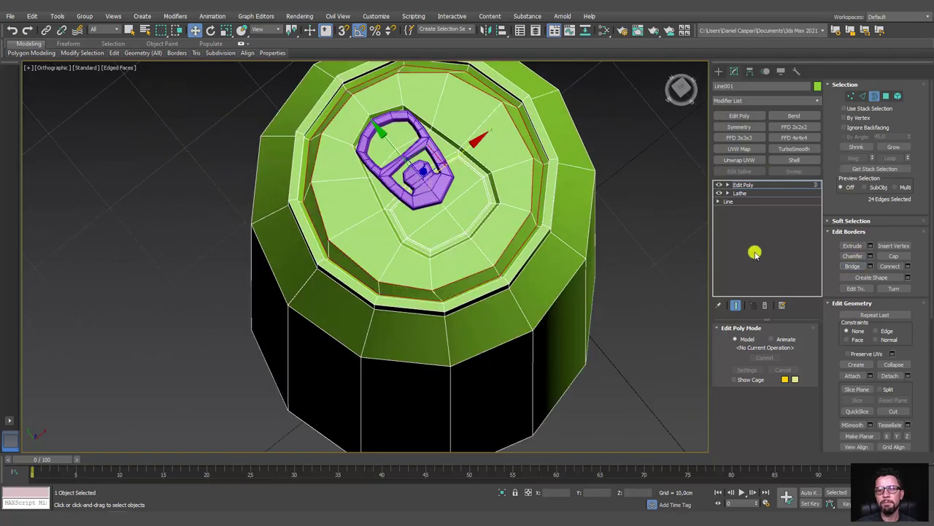
pyautogui.moveTo(643, 248)
pyautogui.keyDown('alt'); pyautogui.mouseDown(button='middle')
pyautogui.moveTo(626, 256)
pyautogui.moveTo(607, 244)
pyautogui.moveTo(606, 211)
pyautogui.moveTo(557, 175)
pyautogui.moveTo(570, 169)
pyautogui.moveTo(576, 186)
pyautogui.mouseUp(button='middle'); pyautogui.keyUp('alt')
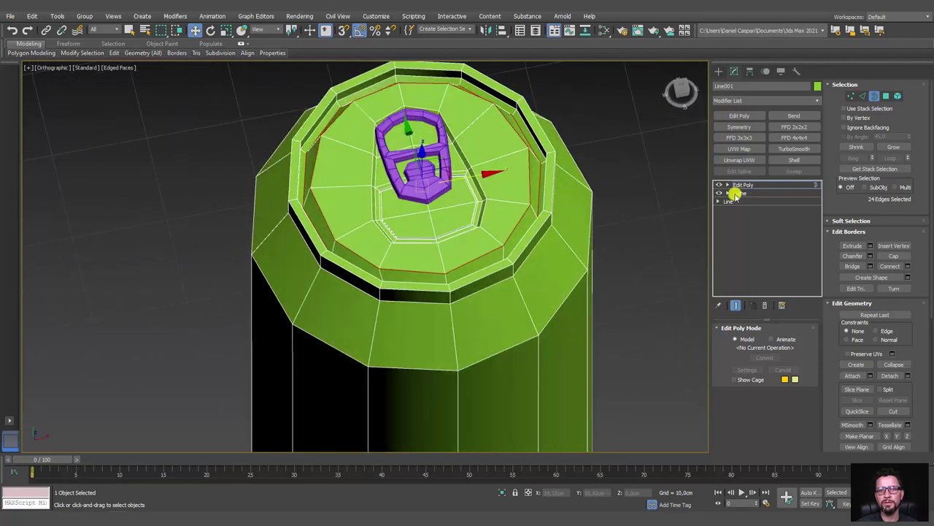
# Select the 12 rim edges and chamfer them by 0,548cm
pyautogui.click(862, 96)
pyautogui.scroll(3, 536, 197)
pyautogui.scroll(3, 536, 217)
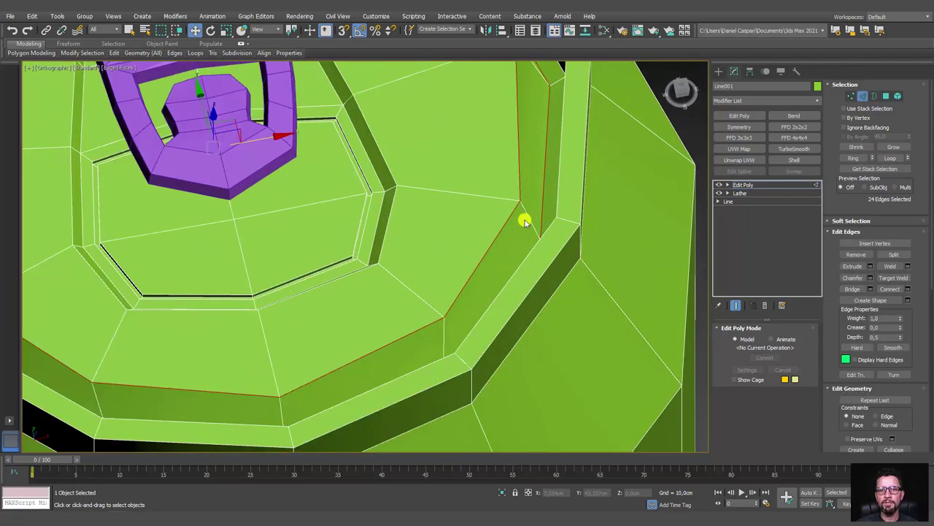
pyautogui.keyDown('shift'); pyautogui.click(541, 224); pyautogui.keyUp('shift')
pyautogui.scroll(-3, 543, 230)
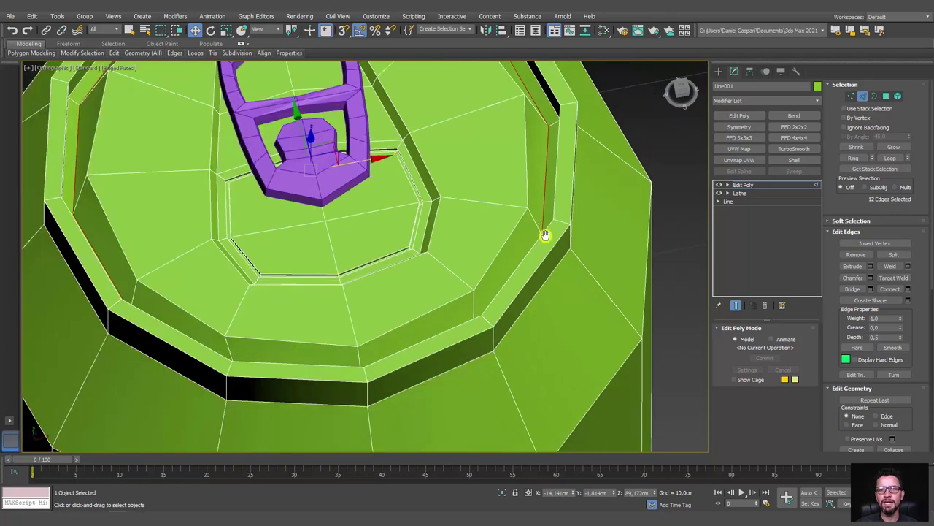
pyautogui.keyDown('alt'); pyautogui.moveTo(542, 234); pyautogui.dragTo(588, 307, button='middle'); pyautogui.keyUp('alt')
pyautogui.click(869, 278)
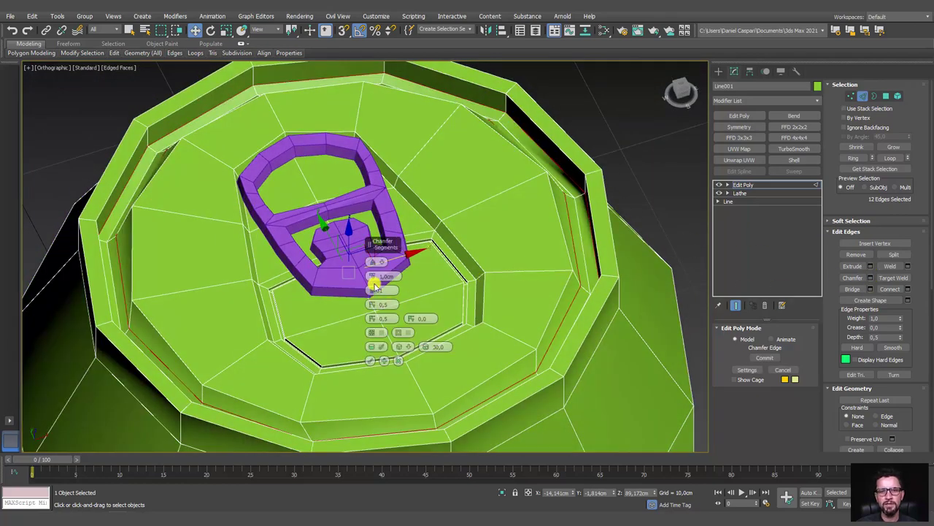
pyautogui.moveTo(373, 280); pyautogui.dragTo(373, 289)
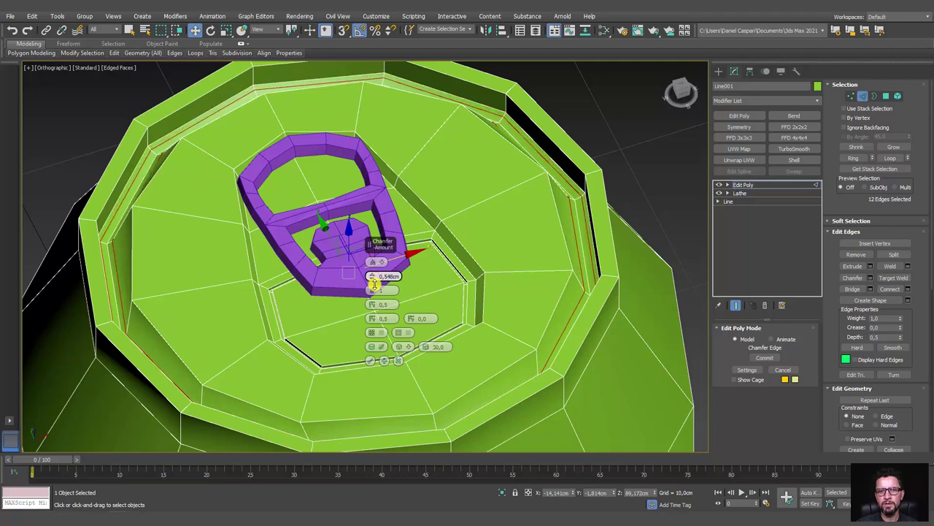
# Add a horizontal edge loop below the rim by connecting a ring of vertical edges
pyautogui.keyDown('alt'); pyautogui.moveTo(493, 317); pyautogui.dragTo(533, 321, button='middle'); pyautogui.keyUp('alt')
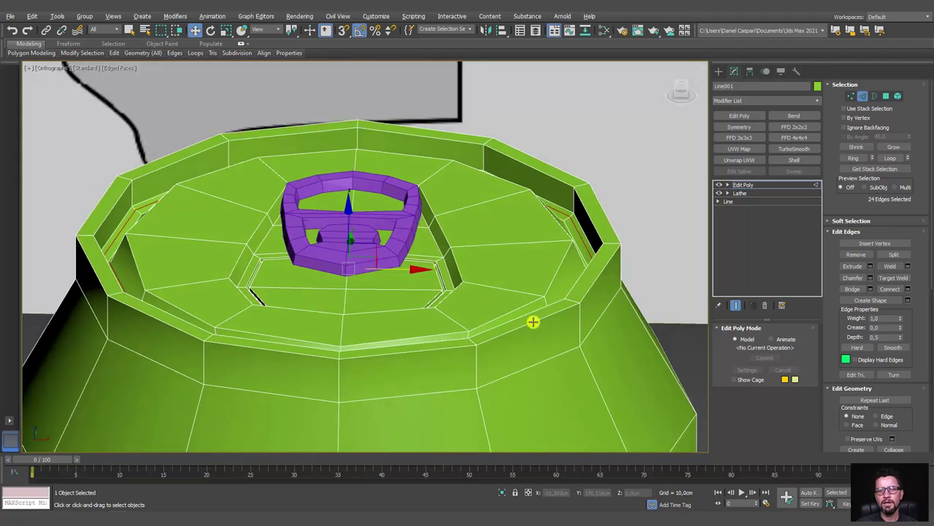
pyautogui.click(578, 329)
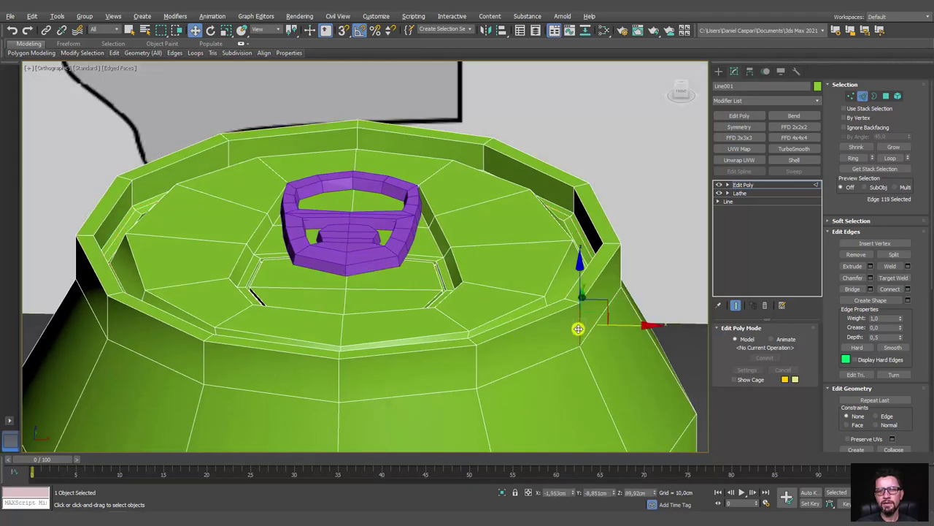
pyautogui.click(854, 158)
pyautogui.click(892, 290)
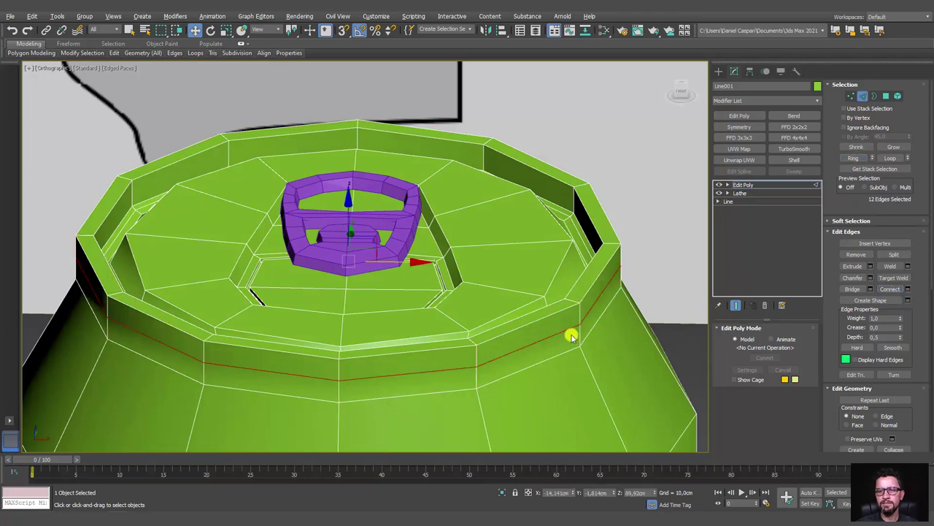
pyautogui.keyDown('alt'); pyautogui.moveTo(569, 333); pyautogui.dragTo(592, 263, button='middle'); pyautogui.keyUp('alt')
# Select the ring of edges in the new band and convert it to polygons
pyautogui.click(589, 261)
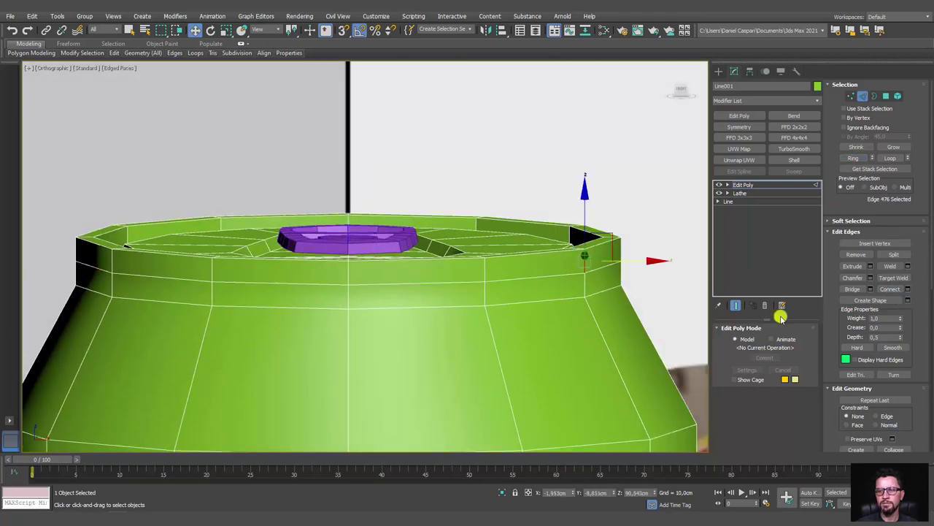
pyautogui.click(854, 159)
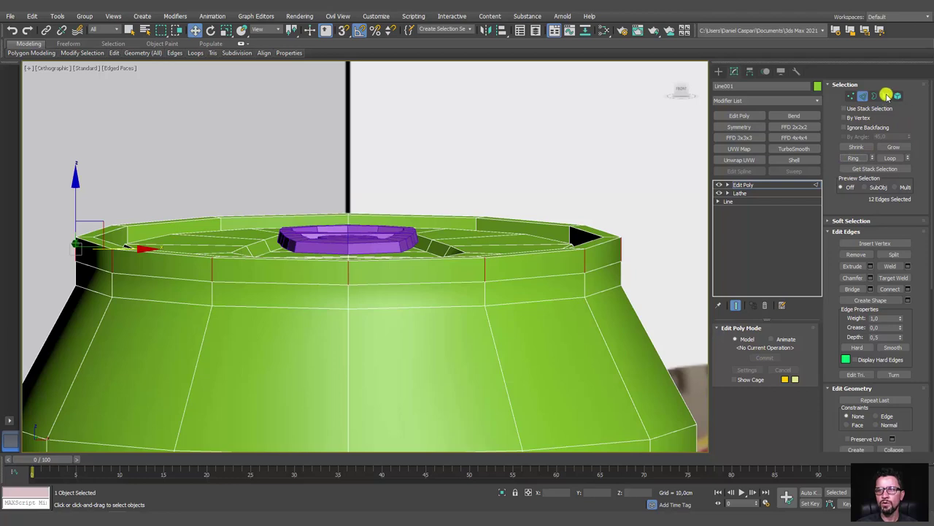
pyautogui.keyDown('ctrl'); pyautogui.click(886, 96); pyautogui.keyUp('ctrl')
pyautogui.keyDown('alt'); pyautogui.moveTo(605, 215); pyautogui.dragTo(610, 237, button='middle'); pyautogui.keyUp('alt')
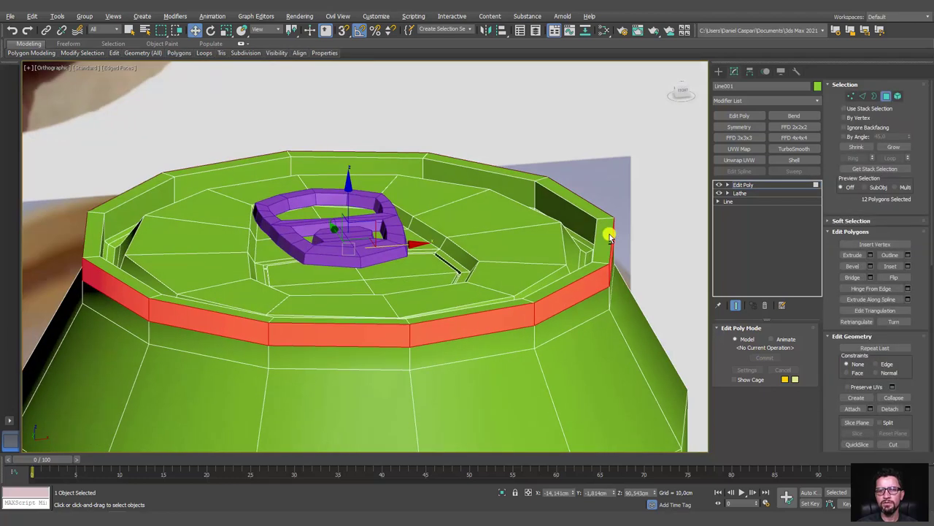
# Extrude the band about 0,43cm along Local Normals and squash it flat in Z
pyautogui.click(870, 256)
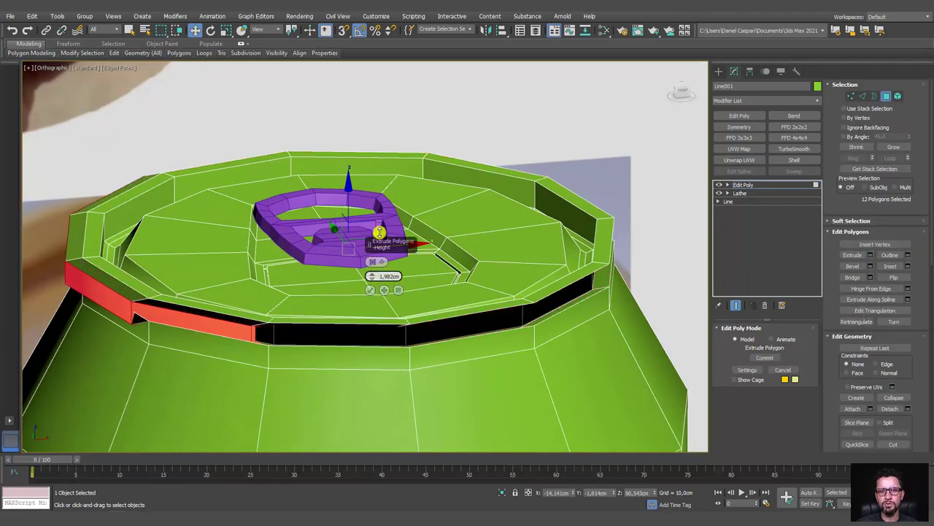
pyautogui.moveTo(374, 278); pyautogui.dragTo(376, 270)
pyautogui.click(374, 262)
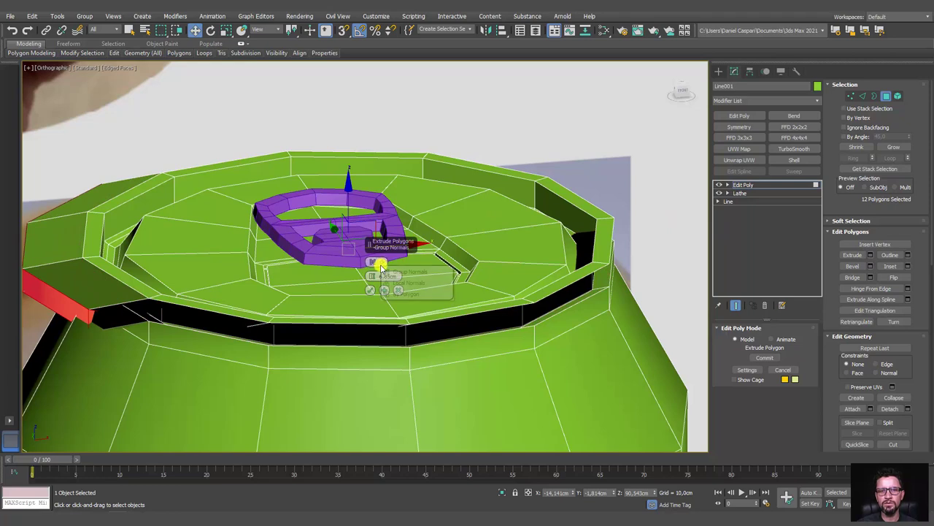
pyautogui.click(411, 284)
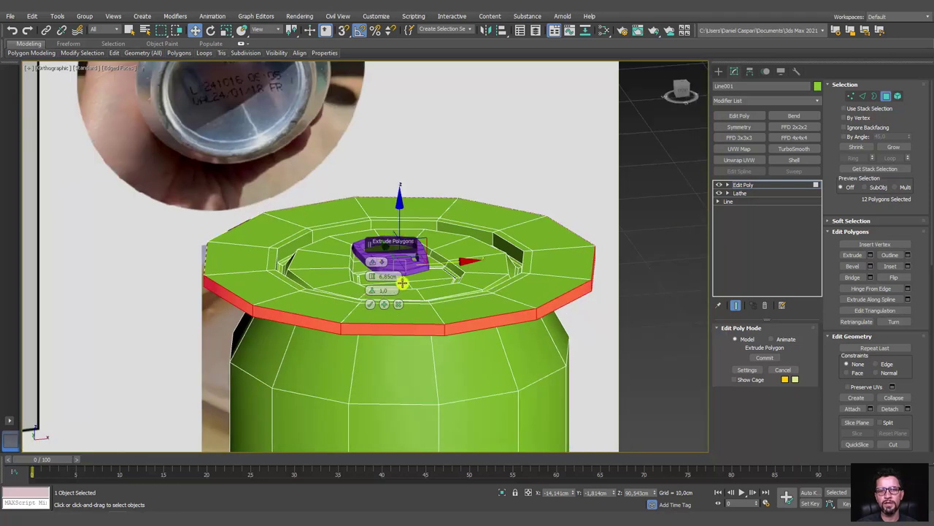
pyautogui.moveTo(374, 277); pyautogui.dragTo(392, 335)
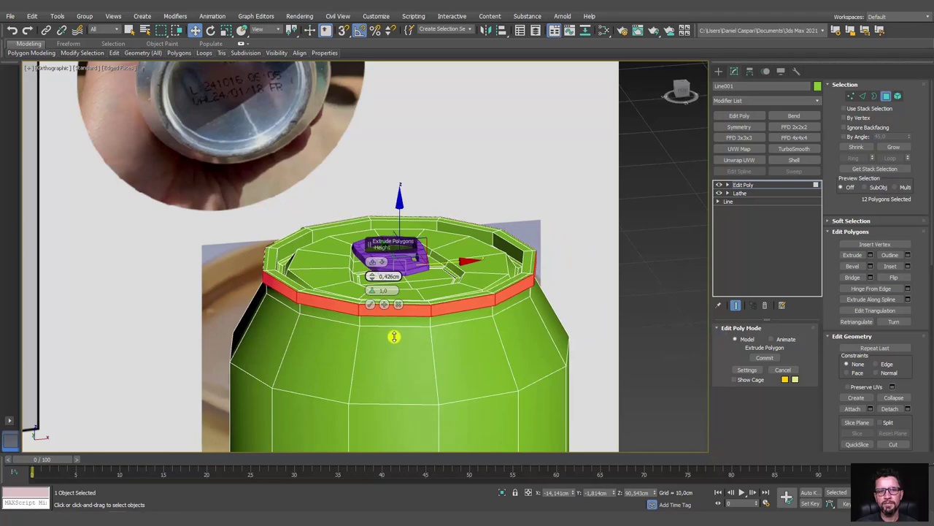
pyautogui.click(373, 303)
pyautogui.scroll(5, 494, 277)
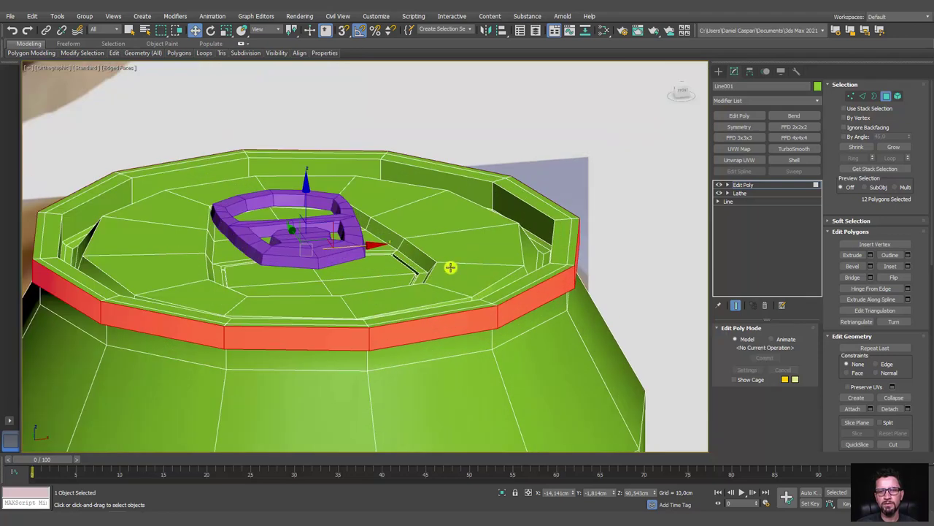
pyautogui.press('r')
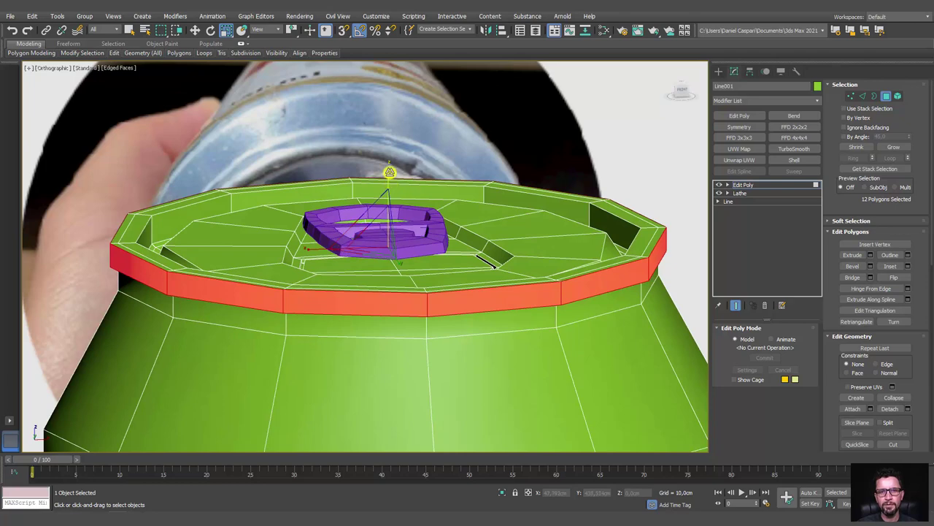
pyautogui.moveTo(390, 184); pyautogui.dragTo(396, 202)
# Exit sub-object mode and add TurboSmooth at 1 iteration to the whole can
pyautogui.click(750, 187)
pyautogui.scroll(-5, 603, 215)
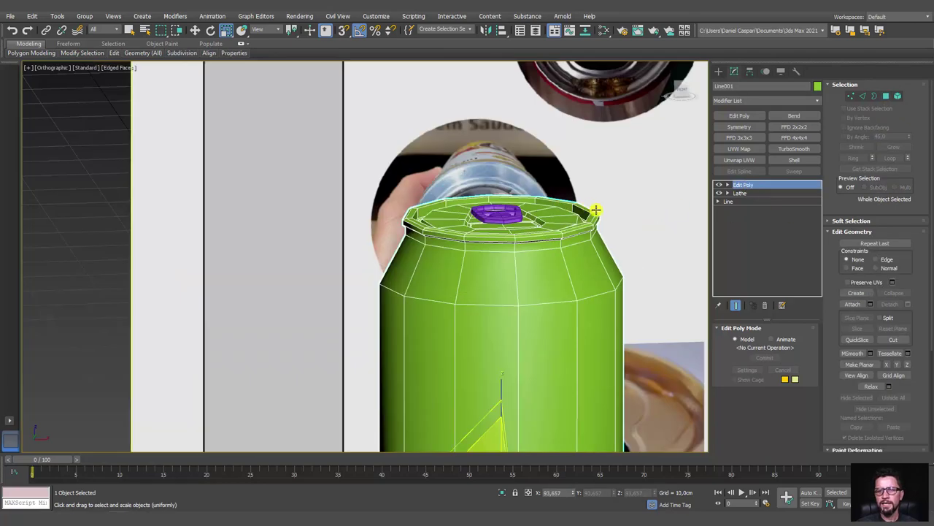
pyautogui.scroll(-2, 605, 219)
pyautogui.scroll(-1, 606, 223)
pyautogui.click(794, 148)
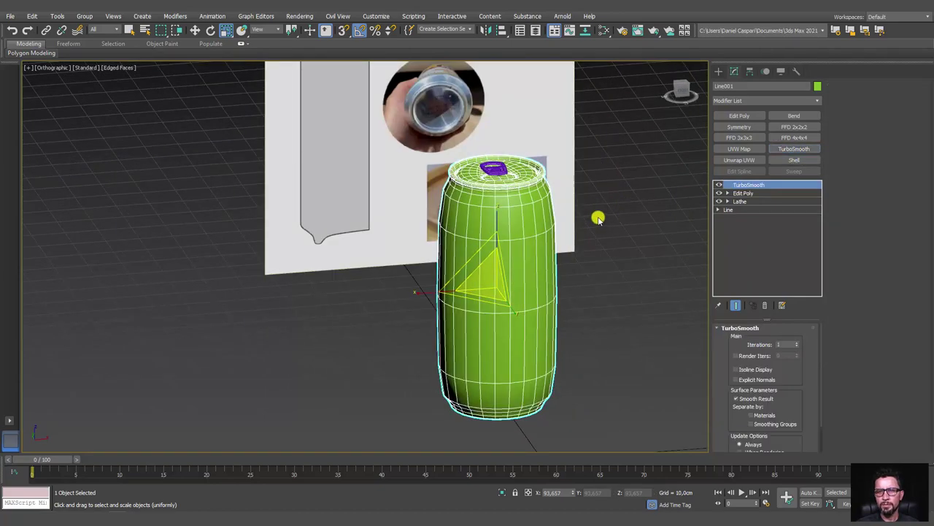
pyautogui.moveTo(599, 215)
pyautogui.keyDown('alt'); pyautogui.mouseDown(button='middle')
pyautogui.moveTo(590, 268)
pyautogui.moveTo(528, 252)
pyautogui.moveTo(565, 175)
pyautogui.moveTo(632, 203)
pyautogui.moveTo(447, 321)
pyautogui.mouseUp(button='middle'); pyautogui.keyUp('alt')
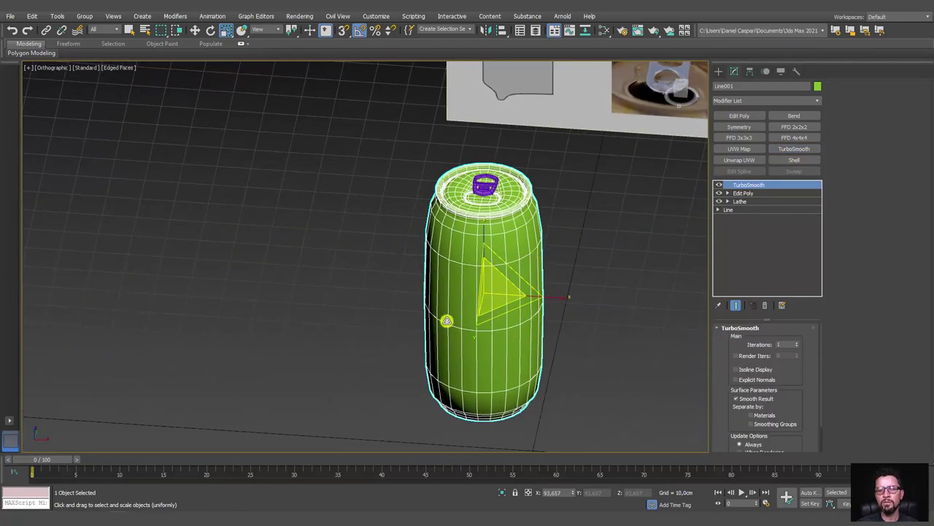
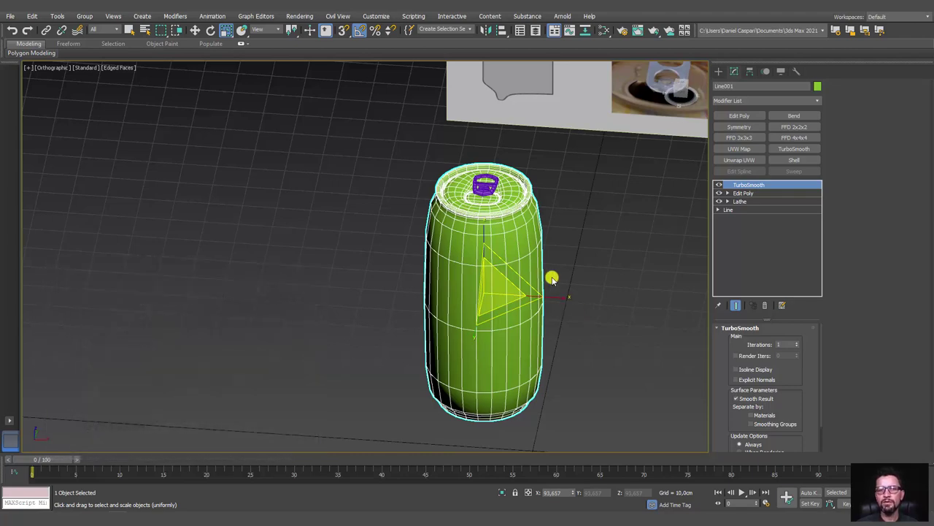
# Return to the can's Edit Poly modifier and switch it to Edge level
pyautogui.moveTo(552, 278)
pyautogui.keyDown('alt'); pyautogui.mouseDown(button='middle')
pyautogui.moveTo(542, 411)
pyautogui.moveTo(562, 360)
pyautogui.moveTo(497, 153)
pyautogui.mouseUp(button='middle'); pyautogui.keyUp('alt')
pyautogui.scroll(2, 475, 162)
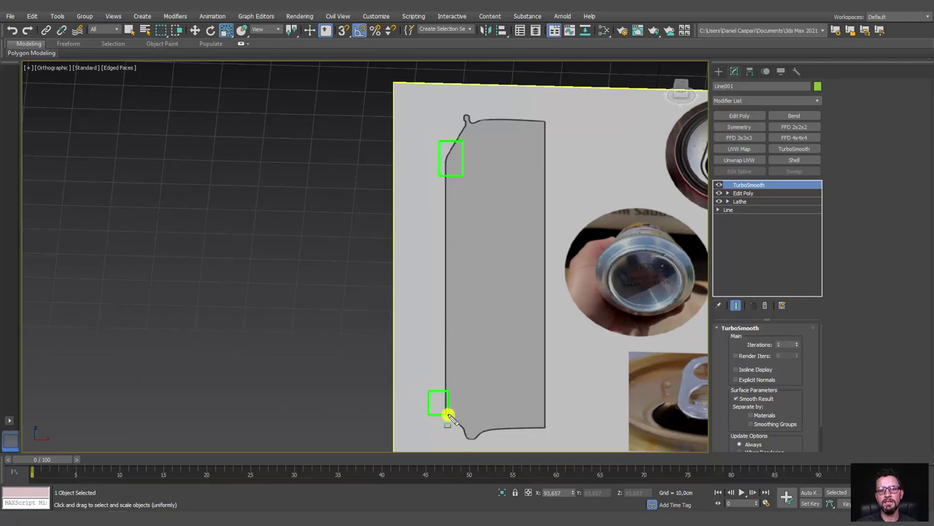
pyautogui.scroll(-3, 579, 423)
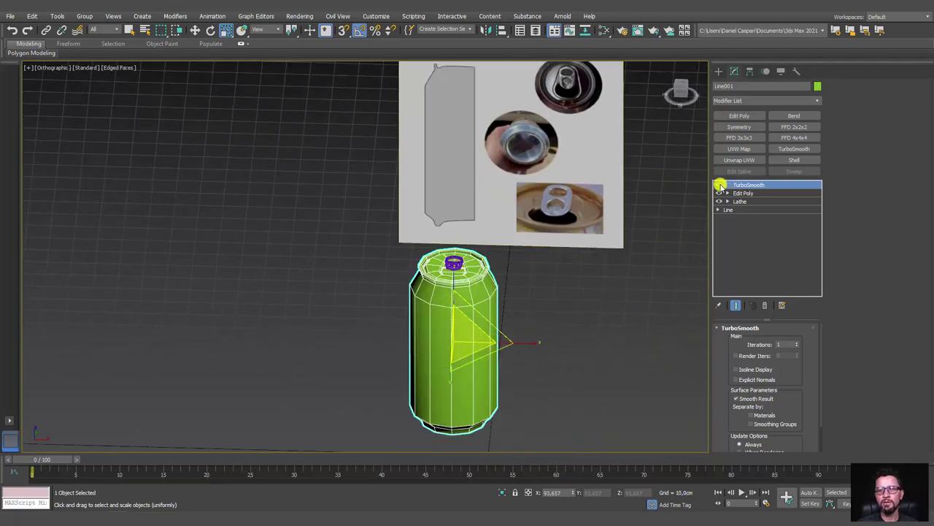
pyautogui.click(739, 193)
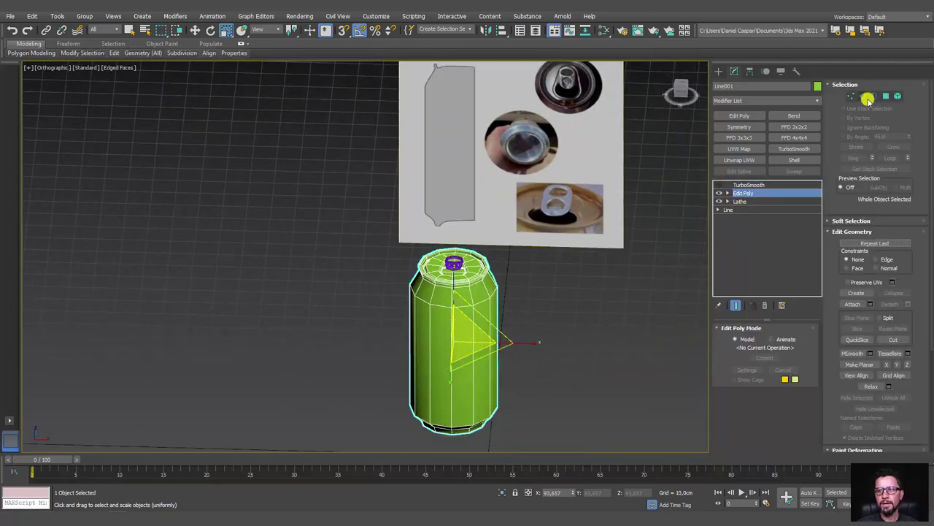
pyautogui.click(864, 97)
pyautogui.scroll(4, 468, 329)
pyautogui.scroll(1, 485, 297)
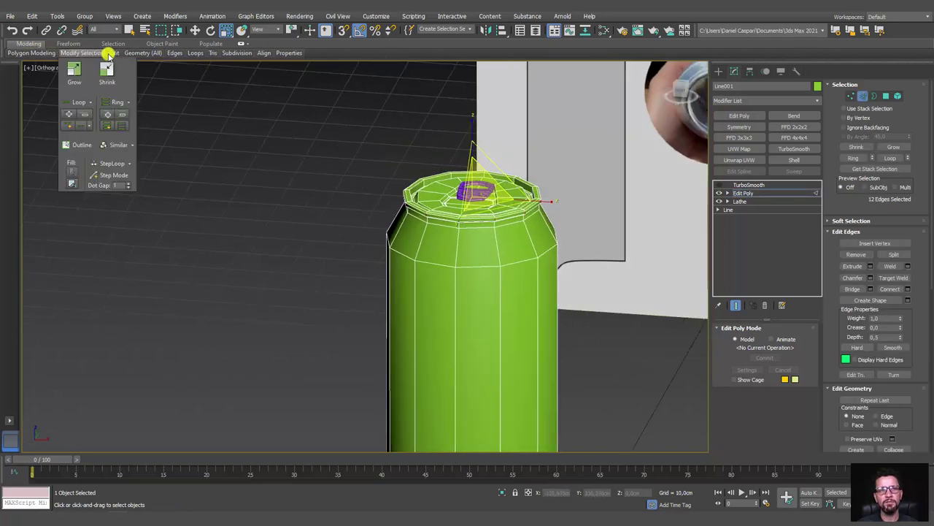
# Swift Loop two edge loops, one below the top shoulder and one above the bottom bevel
pyautogui.moveTo(114, 54)
pyautogui.click(194, 69)
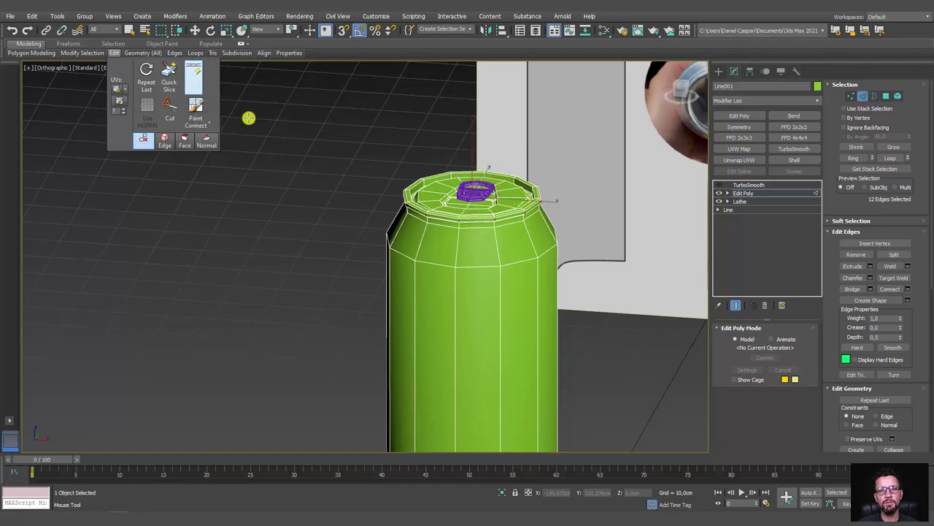
pyautogui.scroll(3, 446, 257)
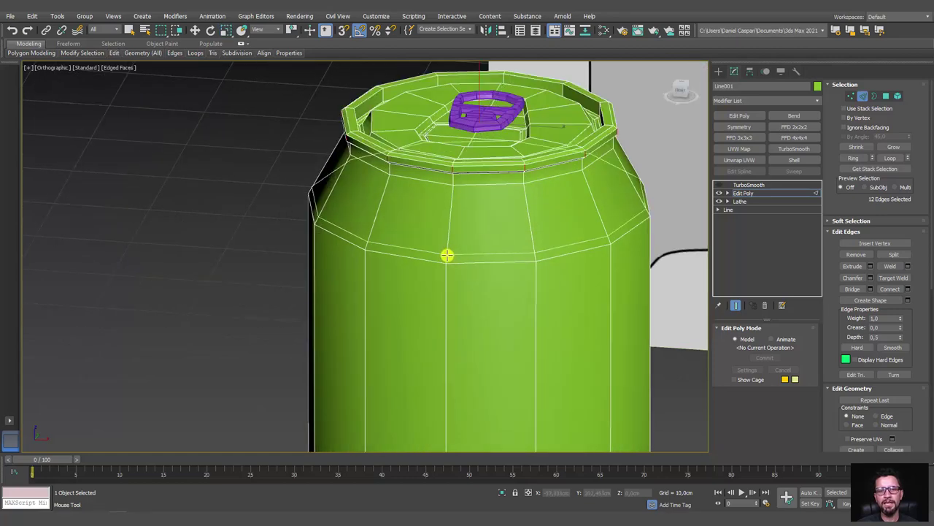
pyautogui.click(446, 270)
pyautogui.scroll(-4, 462, 309)
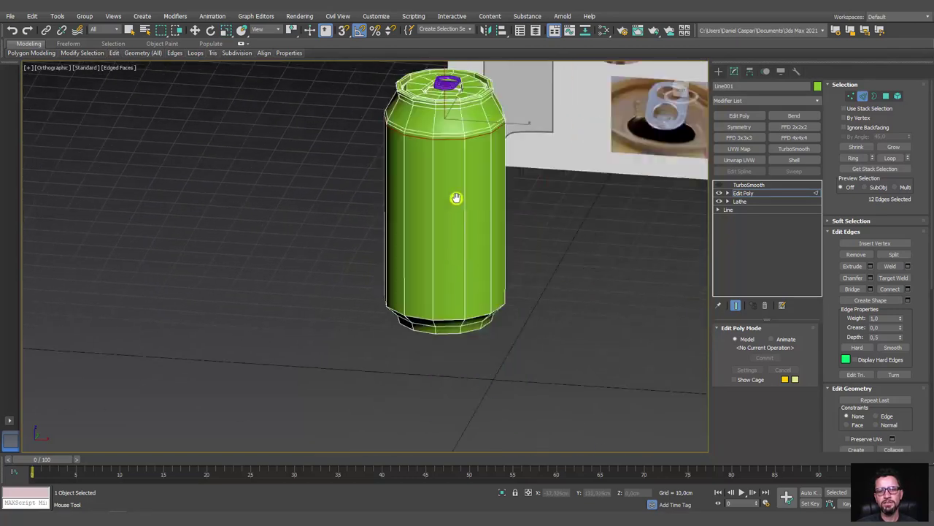
pyautogui.scroll(4, 434, 306)
pyautogui.scroll(2, 393, 291)
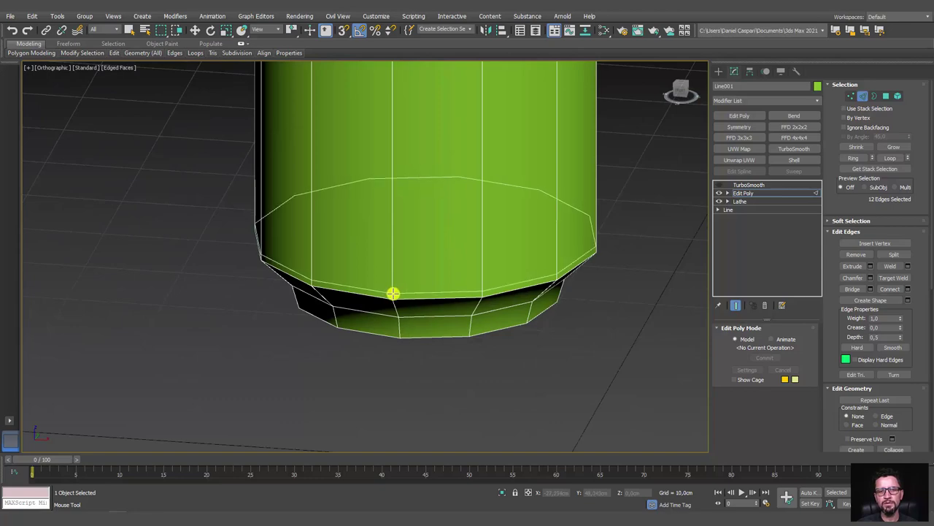
pyautogui.click(405, 304)
pyautogui.keyDown('alt'); pyautogui.moveTo(405, 304); pyautogui.dragTo(394, 241, button='middle'); pyautogui.keyUp('alt')
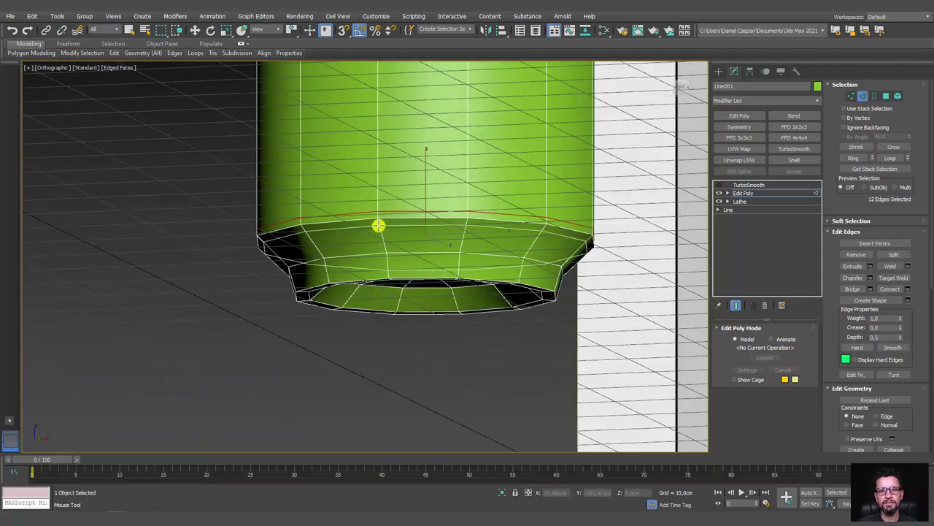
pyautogui.keyDown('alt'); pyautogui.moveTo(427, 269); pyautogui.dragTo(433, 232, button='middle'); pyautogui.keyUp('alt')
pyautogui.scroll(4, 473, 199)
# Chamfer the two bottom bevel rim loops with extra segments, then preview a 1.075cm inner-ring chamfer
pyautogui.press('w')
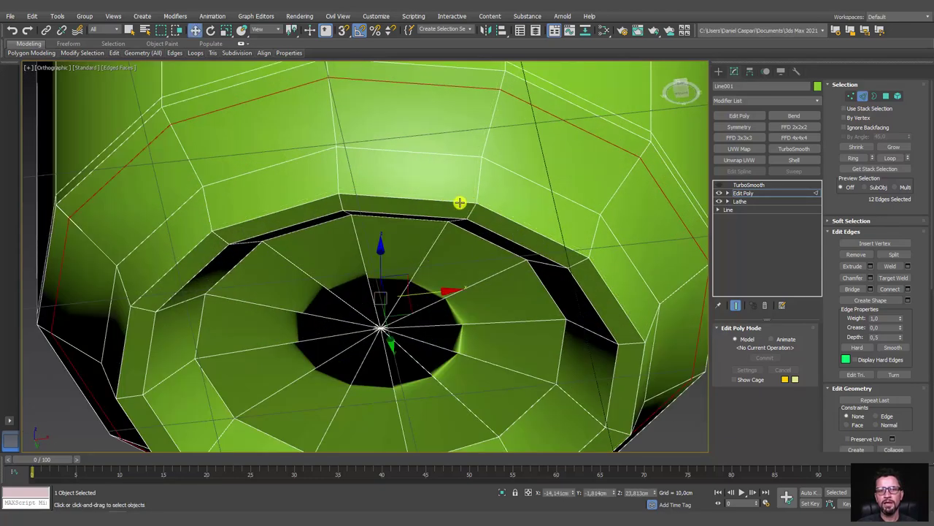
pyautogui.doubleClick(458, 203)
pyautogui.doubleClick(448, 216)
pyautogui.keyDown('alt'); pyautogui.moveTo(486, 233); pyautogui.dragTo(642, 205, button='middle'); pyautogui.keyUp('alt')
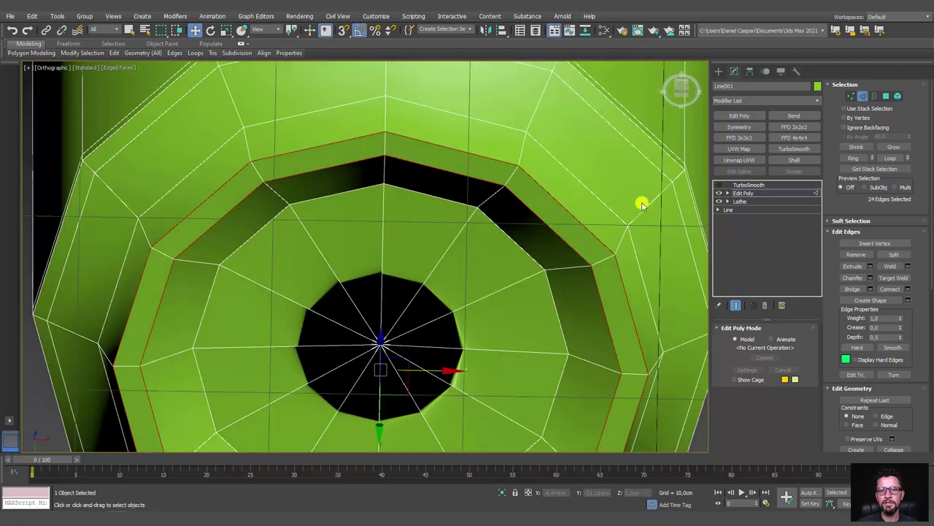
pyautogui.rightClick(617, 268)
pyautogui.click(453, 264)
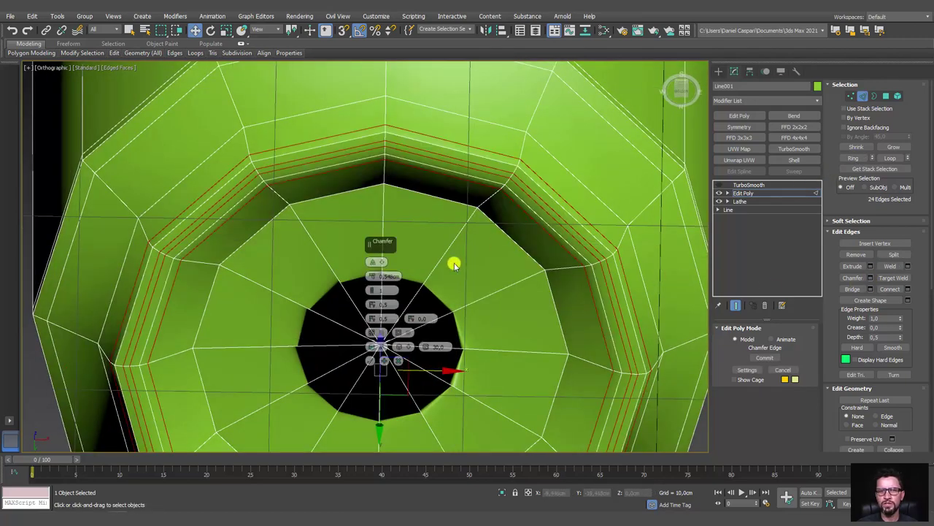
pyautogui.moveTo(370, 293); pyautogui.dragTo(374, 285)
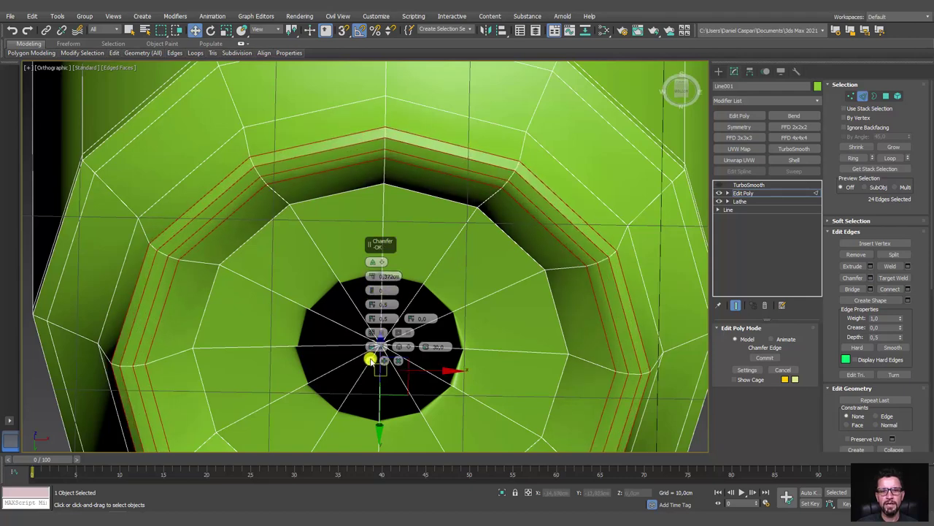
pyautogui.click(370, 359)
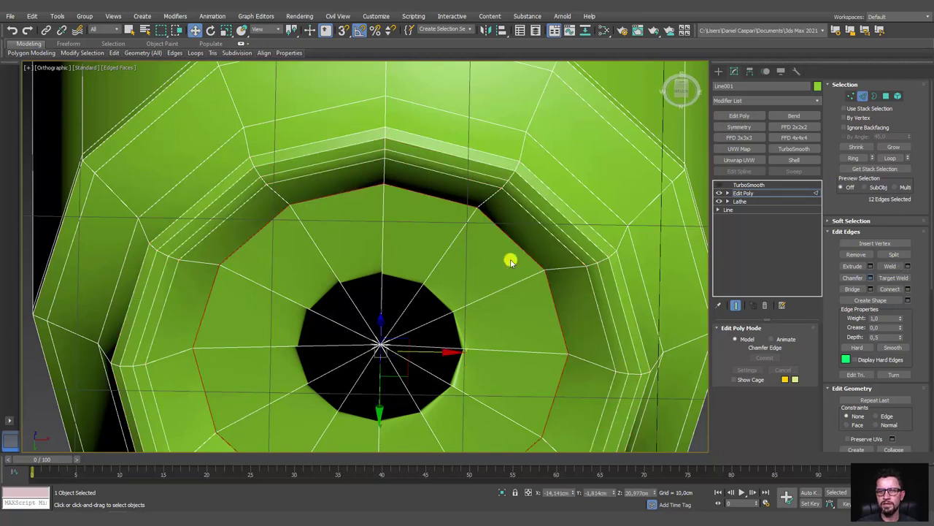
pyautogui.hotkey('ctrl', 'shift', 'c')
pyautogui.moveTo(372, 276); pyautogui.dragTo(381, 259)
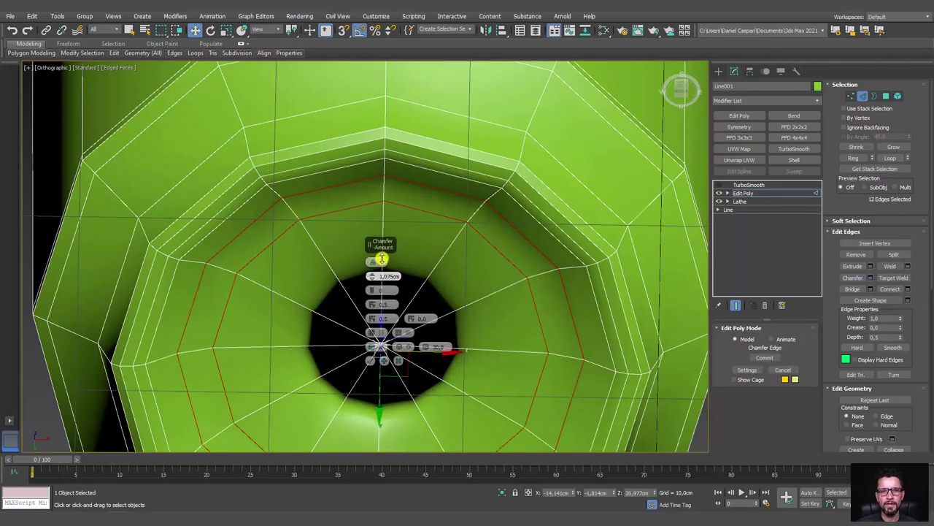
# Commit the inner-ring chamfer and Cap the open border of the bottom hole
pyautogui.click(368, 361)
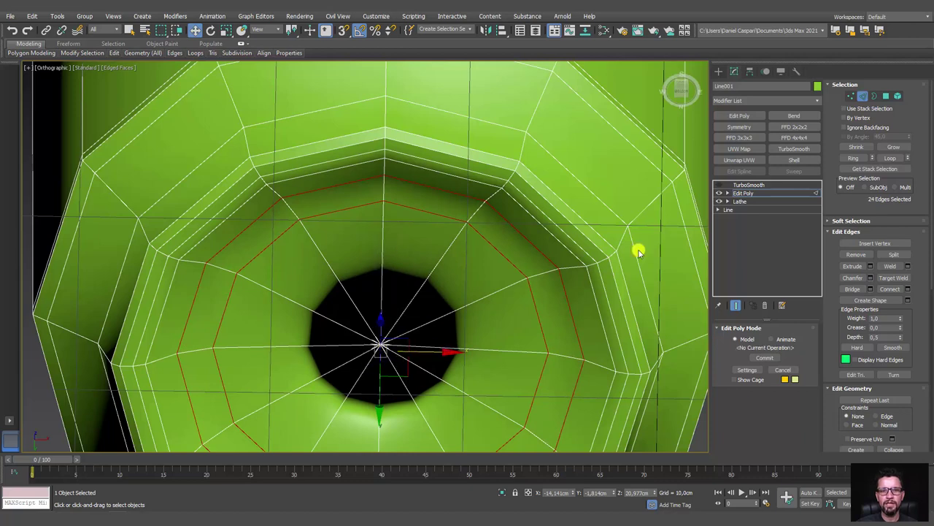
pyautogui.click(728, 193)
pyautogui.click(746, 217)
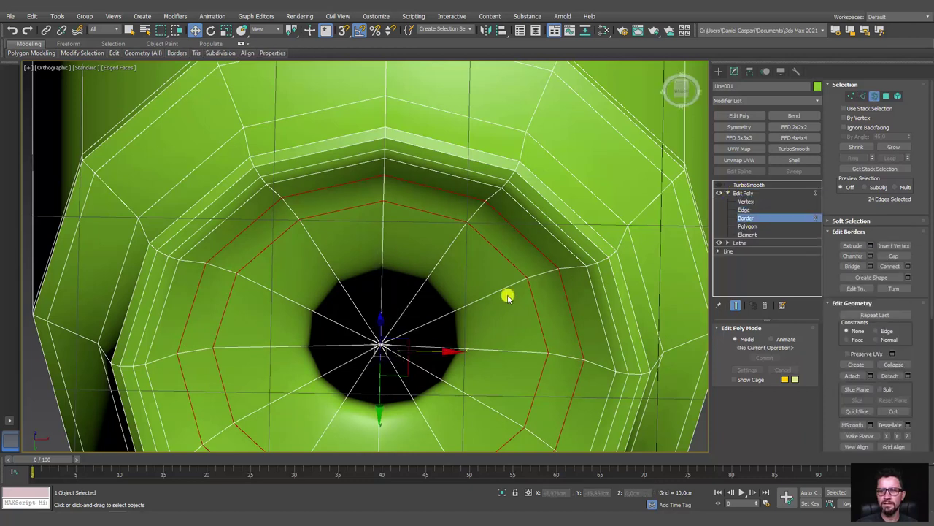
pyautogui.click(424, 338)
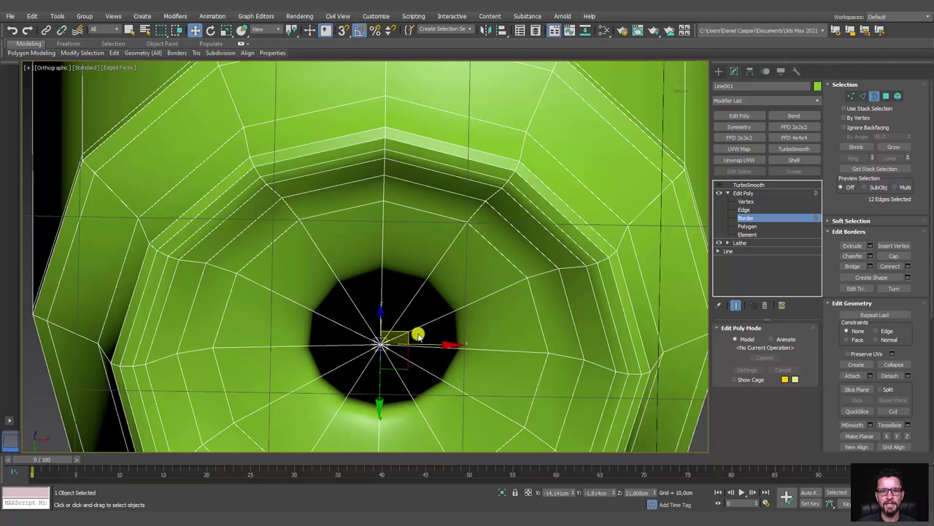
pyautogui.click(892, 364)
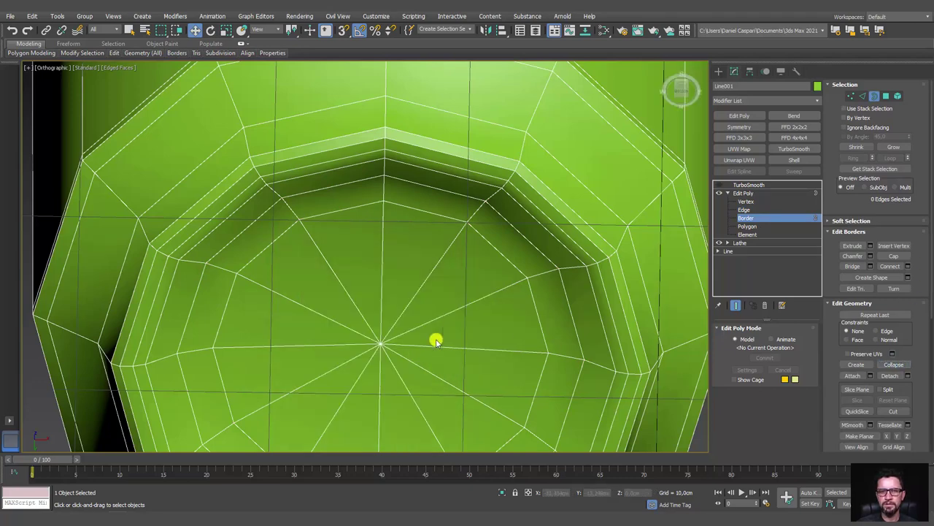
pyautogui.scroll(-5, 436, 338)
pyautogui.scroll(-2, 436, 292)
pyautogui.scroll(-2, 501, 198)
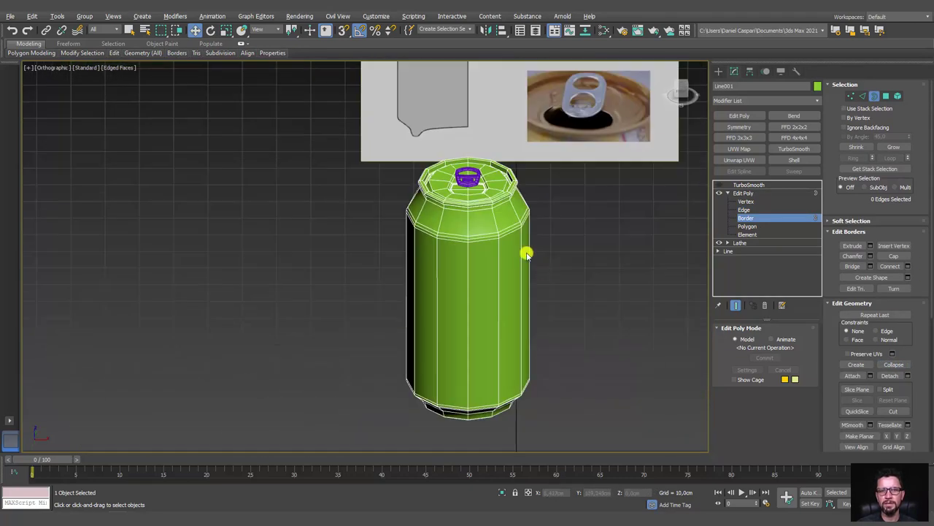
# Enable the can's TurboSmooth and raise its Iterations from 1 to 2
pyautogui.click(741, 192)
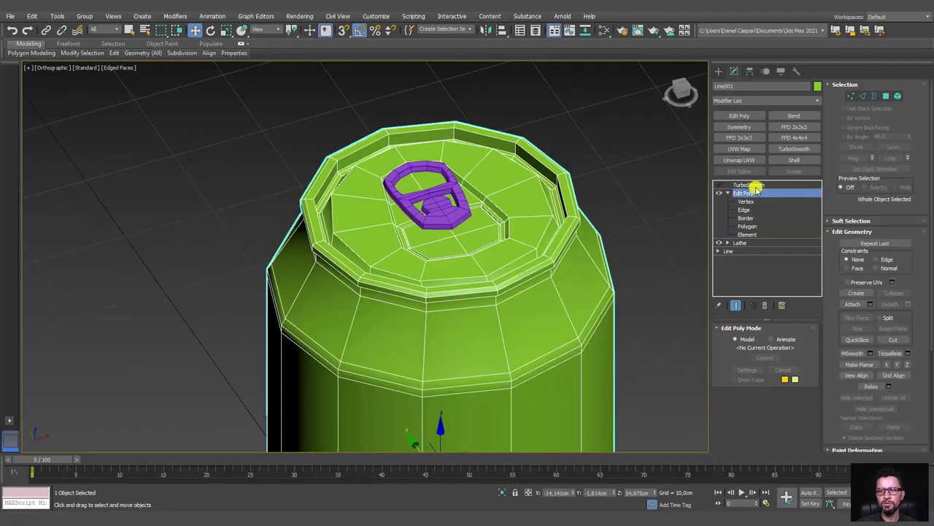
pyautogui.click(749, 185)
pyautogui.click(719, 185)
pyautogui.scroll(-3, 598, 311)
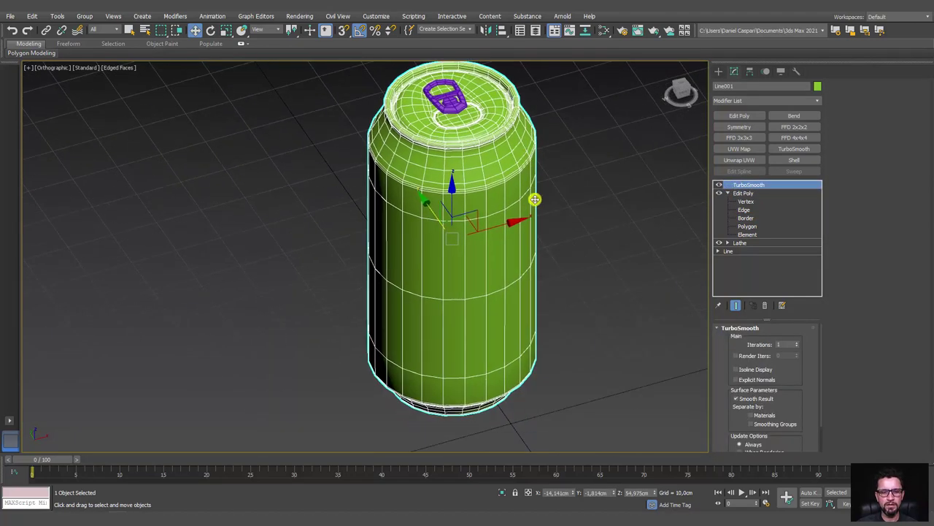
pyautogui.press('F4')
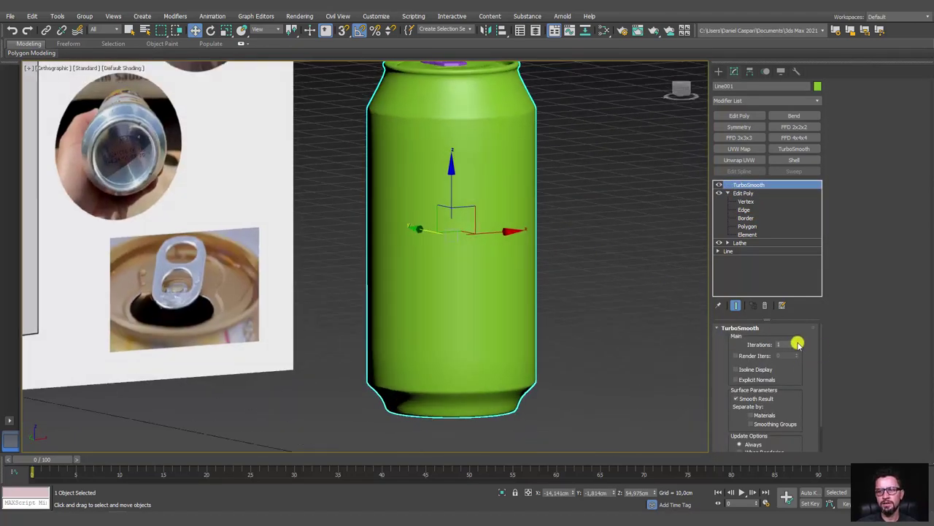
pyautogui.click(797, 342)
pyautogui.keyDown('alt'); pyautogui.moveTo(438, 241); pyautogui.dragTo(469, 252, button='middle'); pyautogui.keyUp('alt')
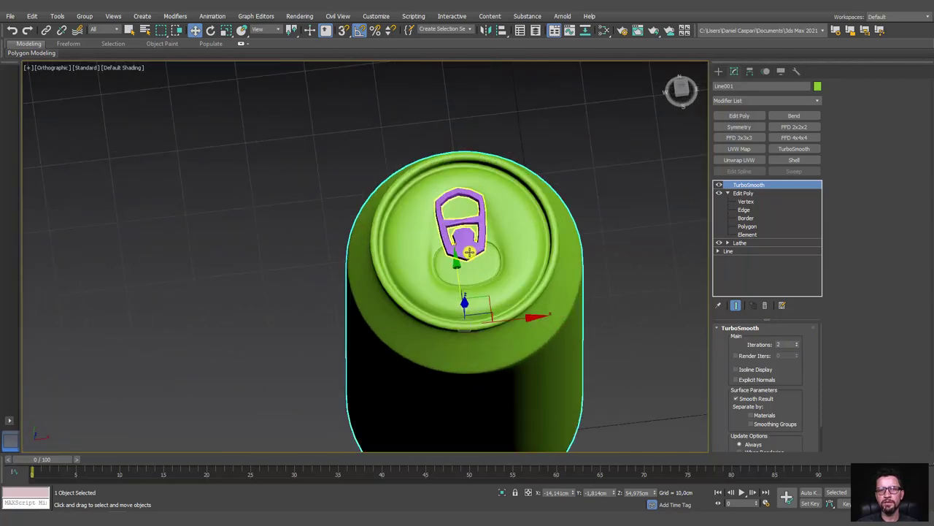
pyautogui.scroll(3, 469, 252)
# Turn on Edged Faces with the pull tab's TurboSmooth off, then select the can body
pyautogui.click(511, 245)
pyautogui.scroll(-2, 502, 273)
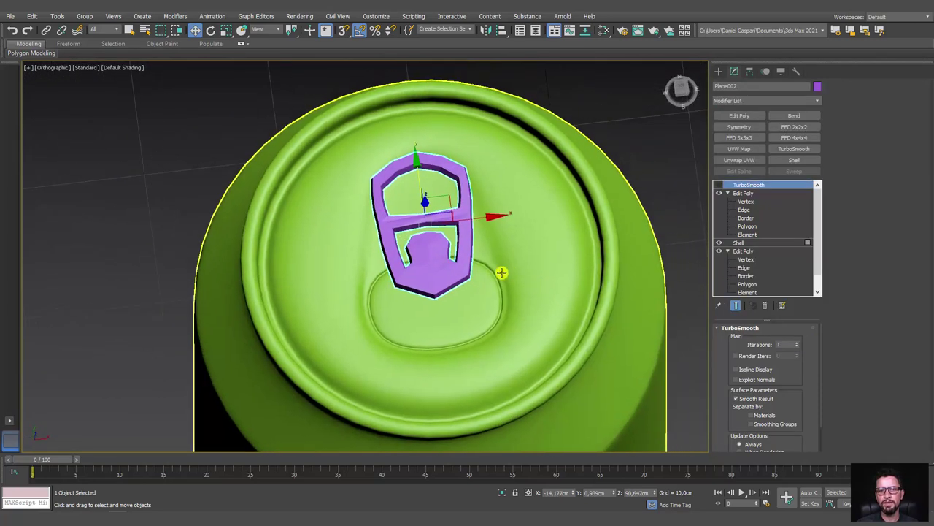
pyautogui.scroll(2, 501, 272)
pyautogui.keyDown('alt'); pyautogui.moveTo(501, 272); pyautogui.dragTo(182, 248, button='middle'); pyautogui.keyUp('alt')
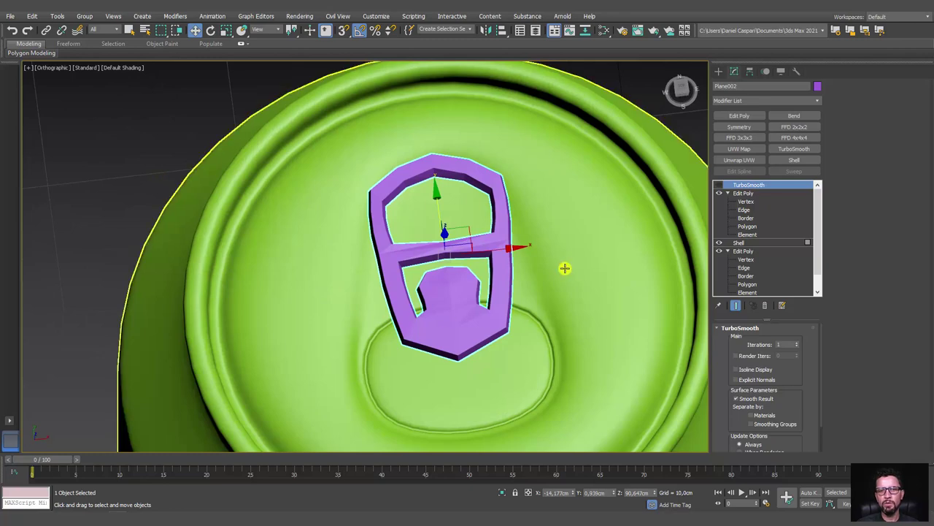
pyautogui.click(719, 185)
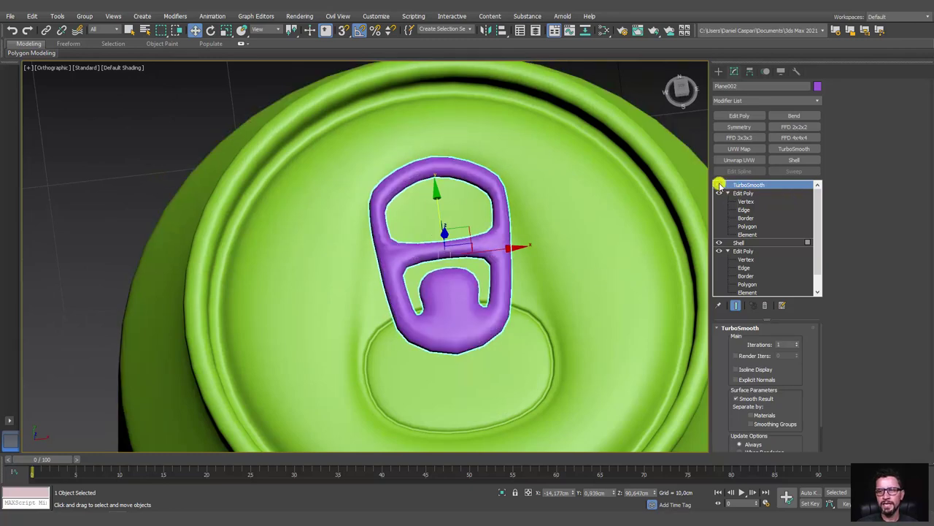
pyautogui.click(742, 210)
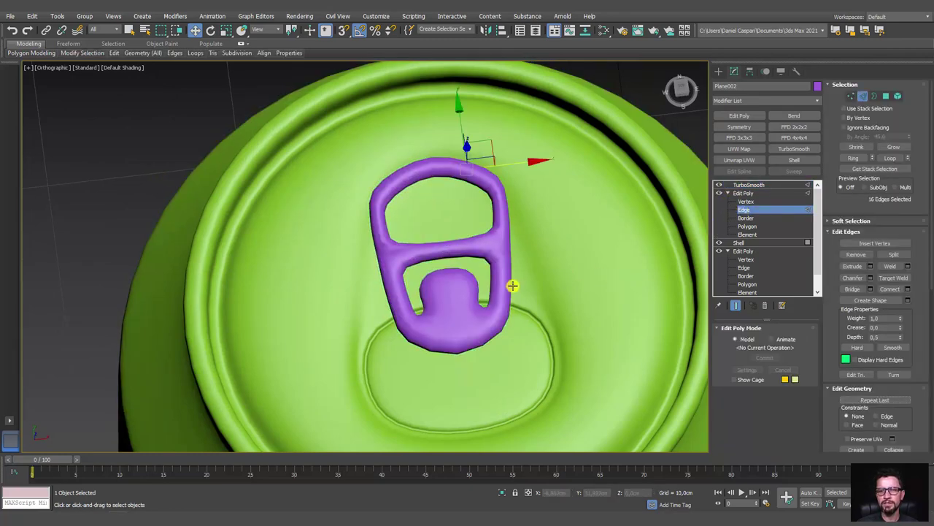
pyautogui.press('F4')
pyautogui.click(719, 184)
pyautogui.keyDown('alt'); pyautogui.moveTo(697, 210); pyautogui.dragTo(667, 202, button='middle'); pyautogui.keyUp('alt')
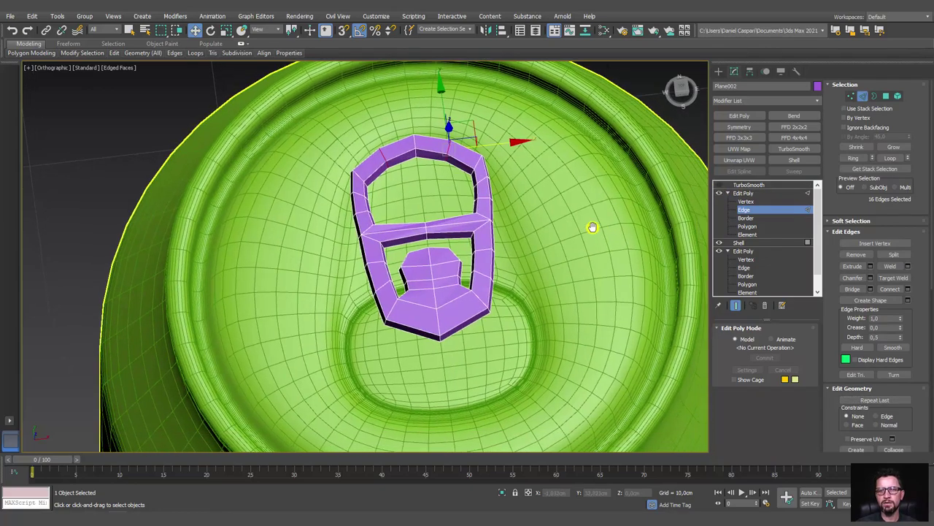
pyautogui.click(744, 192)
pyautogui.click(608, 240)
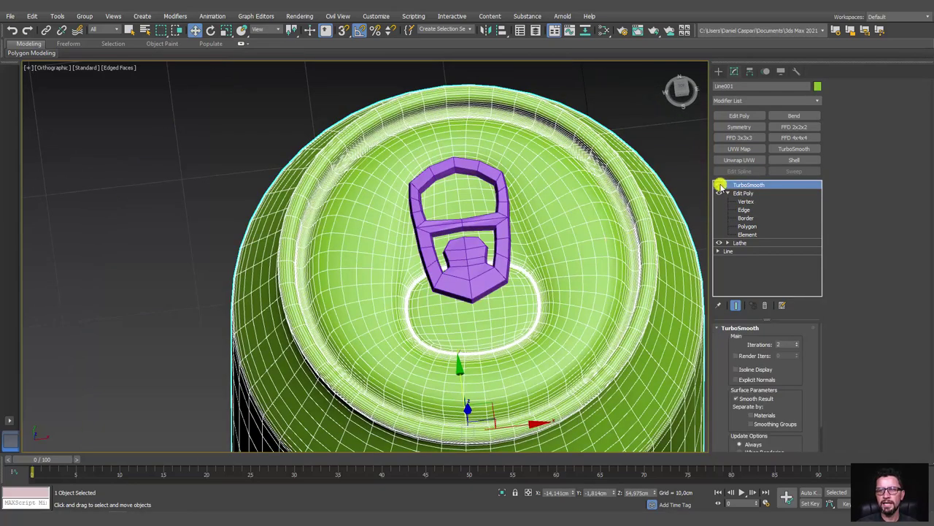
# Disable the can's TurboSmooth and Connect the lid groove's edge ring with 2 segments, pinch 22
pyautogui.click(719, 185)
pyautogui.click(742, 210)
pyautogui.keyDown('alt'); pyautogui.moveTo(574, 241); pyautogui.dragTo(532, 105, button='middle'); pyautogui.keyUp('alt')
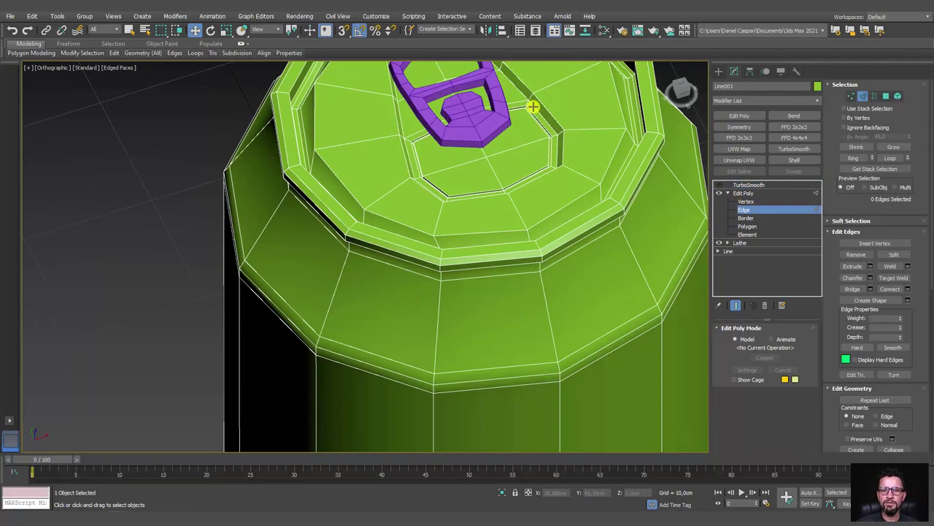
pyautogui.scroll(5, 543, 141)
pyautogui.click(537, 136)
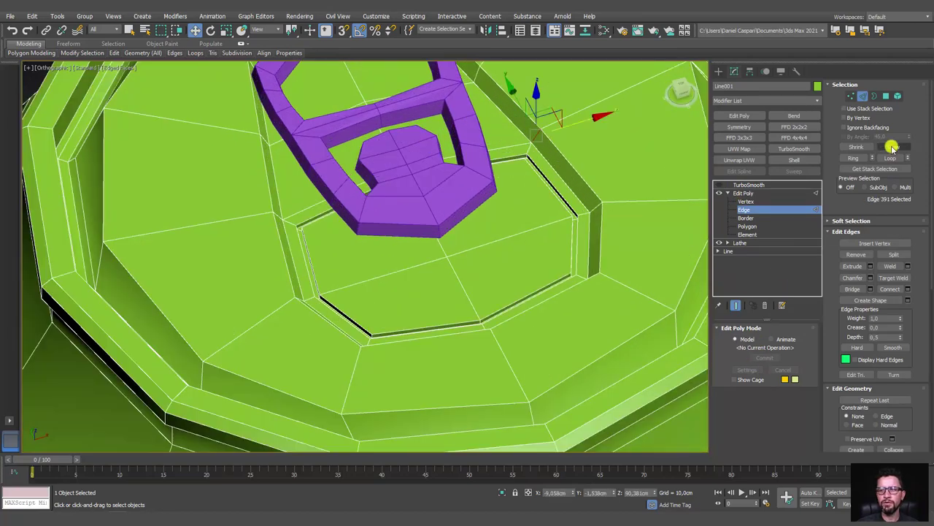
pyautogui.click(854, 157)
pyautogui.click(907, 289)
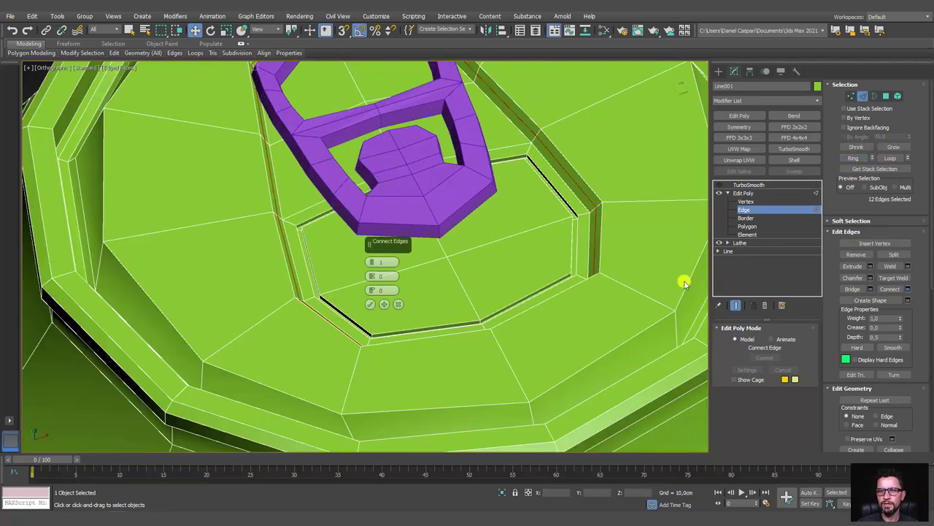
pyautogui.scroll(1, 373, 261)
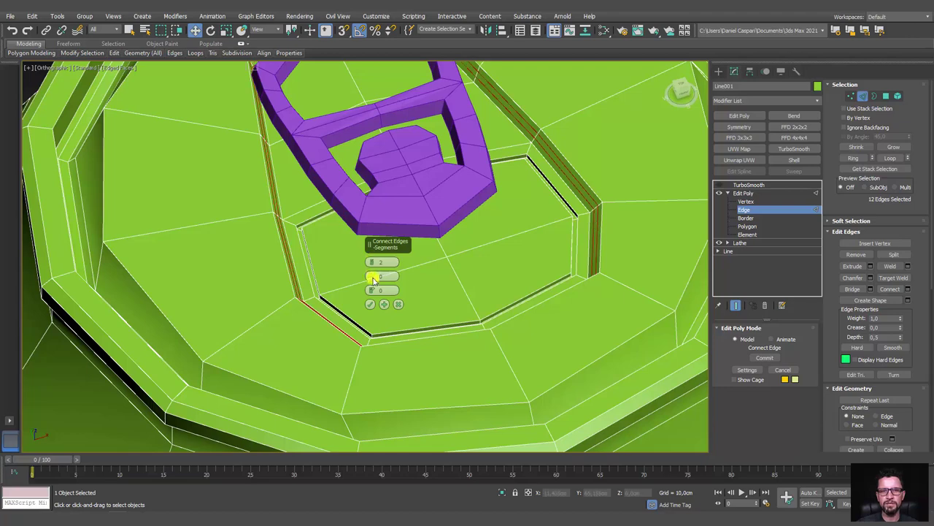
pyautogui.moveTo(374, 275); pyautogui.dragTo(379, 226)
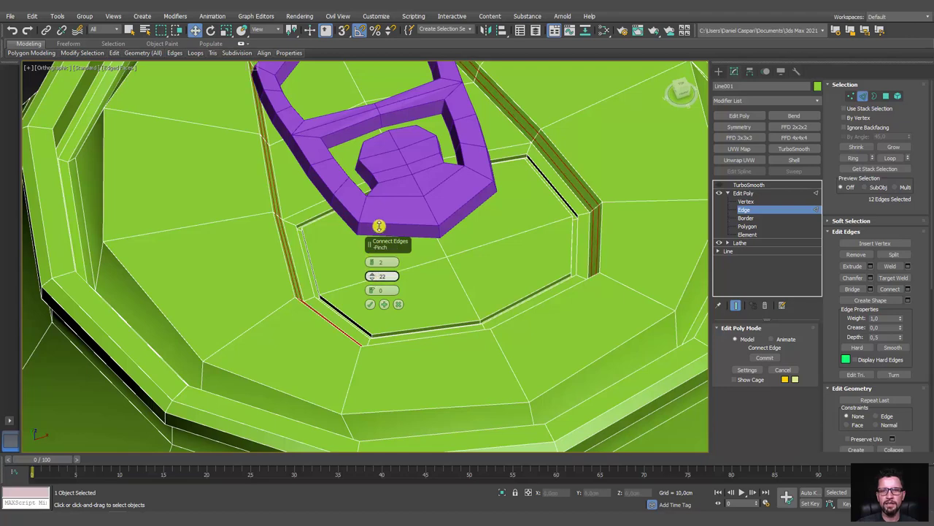
pyautogui.click(370, 304)
pyautogui.click(756, 192)
# Re-enable TurboSmooth on both the can and the pull tab
pyautogui.click(748, 185)
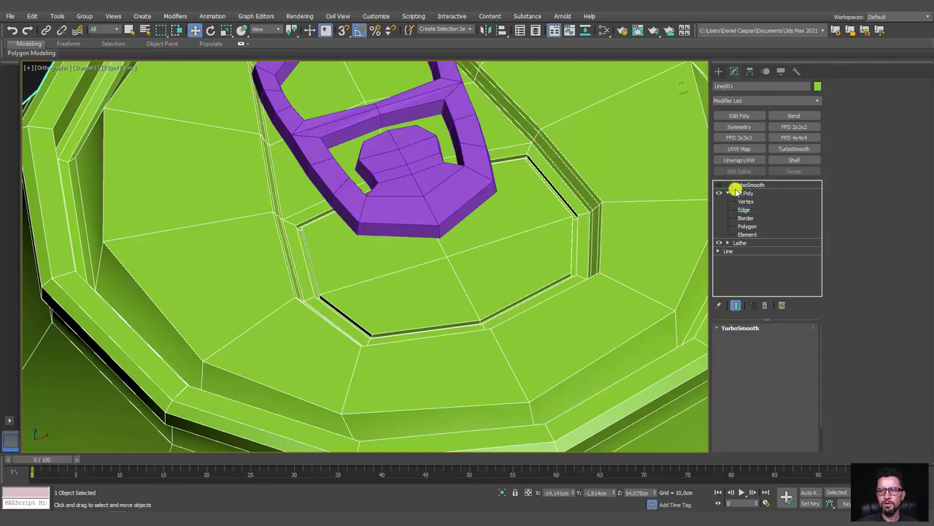
pyautogui.click(719, 184)
pyautogui.scroll(-3, 410, 144)
pyautogui.click(410, 145)
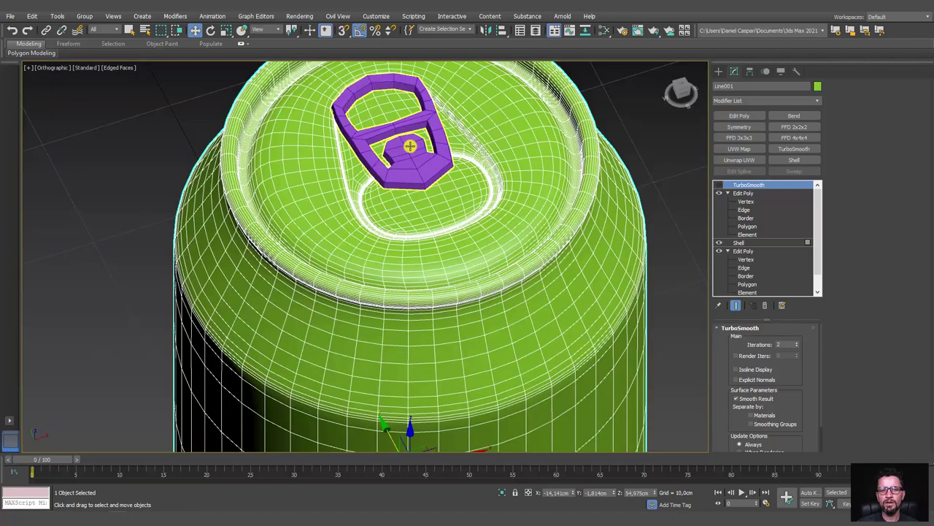
pyautogui.click(718, 187)
pyautogui.scroll(-5, 632, 175)
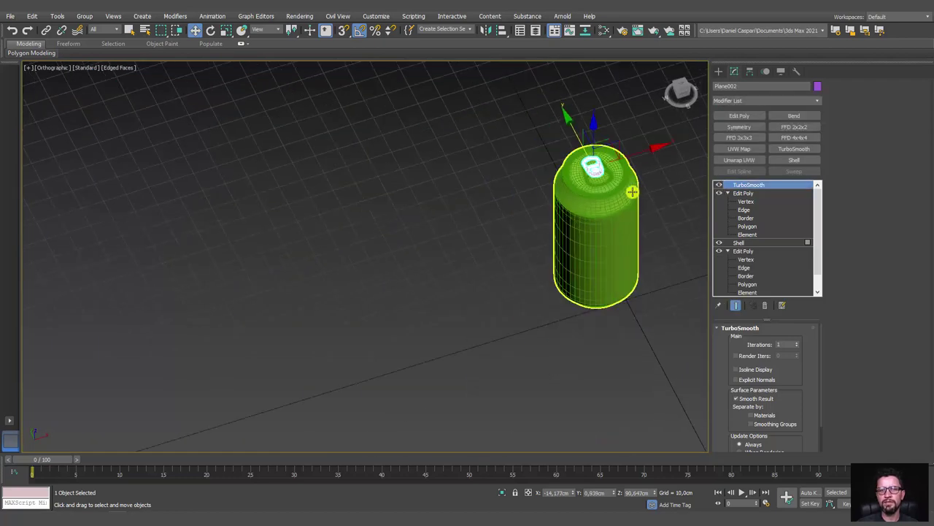
# Compare the pull tab with its reference photo and open the Shapes creation list
pyautogui.moveTo(599, 146); pyautogui.dragTo(385, 269, button='middle')
pyautogui.scroll(4, 385, 269)
pyautogui.keyDown('alt'); pyautogui.moveTo(382, 357); pyautogui.dragTo(382, 392, button='middle'); pyautogui.keyUp('alt')
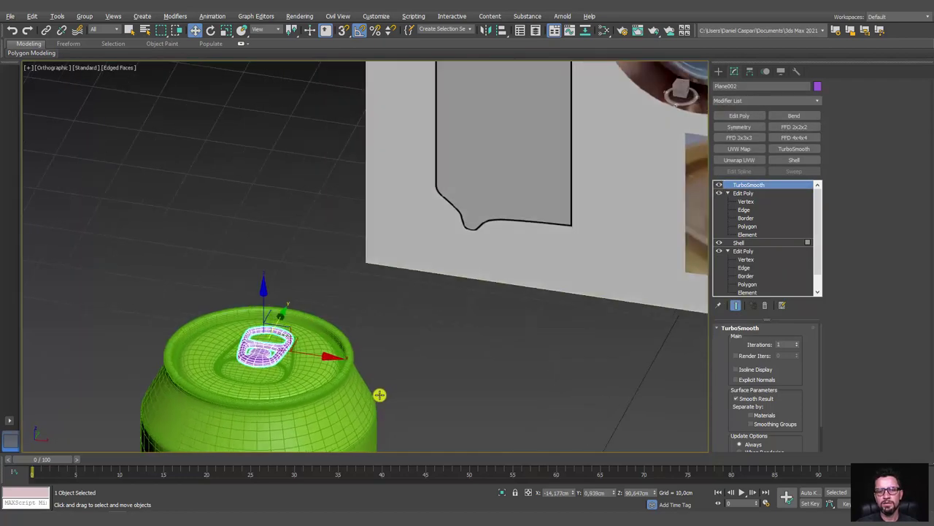
pyautogui.scroll(2, 407, 373)
pyautogui.keyDown('alt'); pyautogui.moveTo(382, 269); pyautogui.dragTo(470, 178, button='middle'); pyautogui.keyUp('alt')
pyautogui.scroll(5, 473, 170)
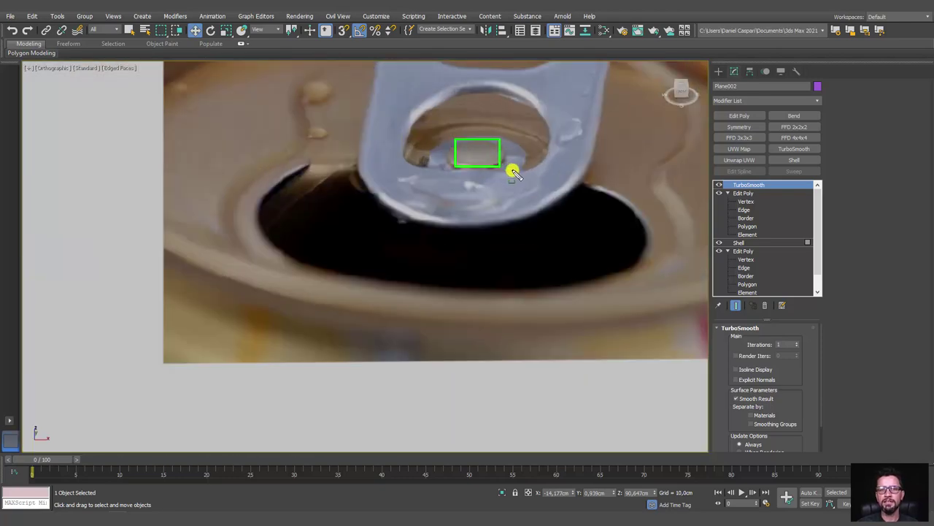
pyautogui.scroll(-5, 513, 172)
pyautogui.keyDown('alt'); pyautogui.moveTo(440, 265); pyautogui.dragTo(445, 258, button='middle'); pyautogui.keyUp('alt')
pyautogui.scroll(3, 444, 258)
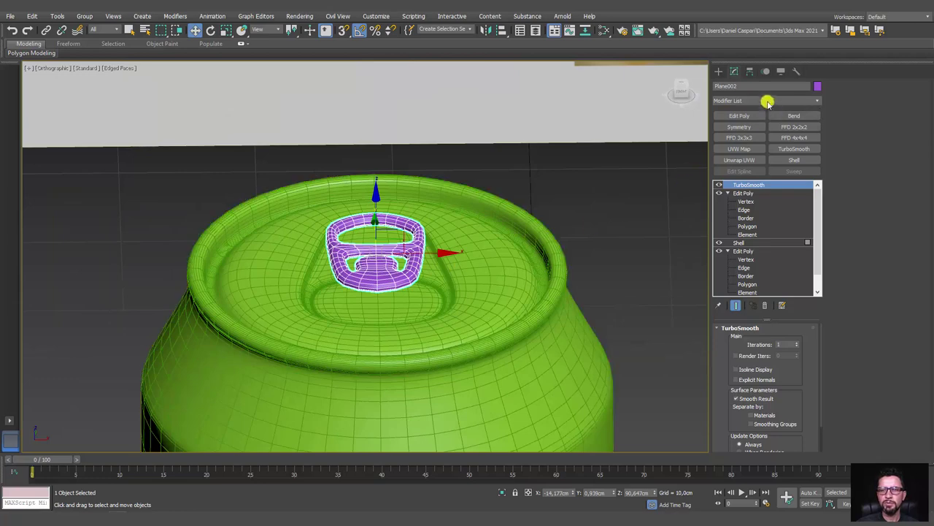
pyautogui.click(719, 71)
pyautogui.keyDown('alt'); pyautogui.moveTo(544, 215); pyautogui.dragTo(545, 206, button='middle'); pyautogui.keyUp('alt')
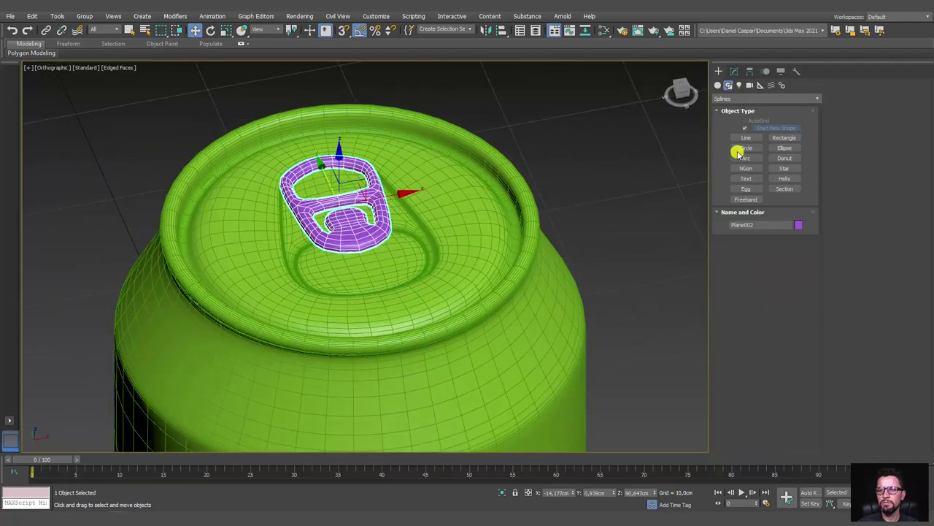
# Create a small box beside the can, discarding a trial cylinder
pyautogui.click(718, 85)
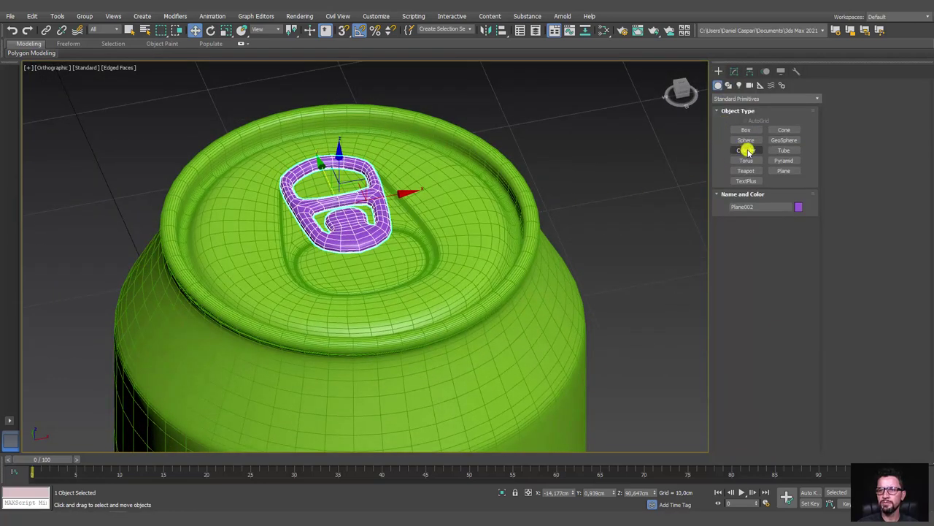
pyautogui.click(747, 151)
pyautogui.moveTo(653, 255)
pyautogui.keyDown('alt'); pyautogui.mouseDown(button='middle')
pyautogui.moveTo(645, 309)
pyautogui.moveTo(539, 264)
pyautogui.mouseUp(button='middle'); pyautogui.keyUp('alt')
pyautogui.click(645, 309)
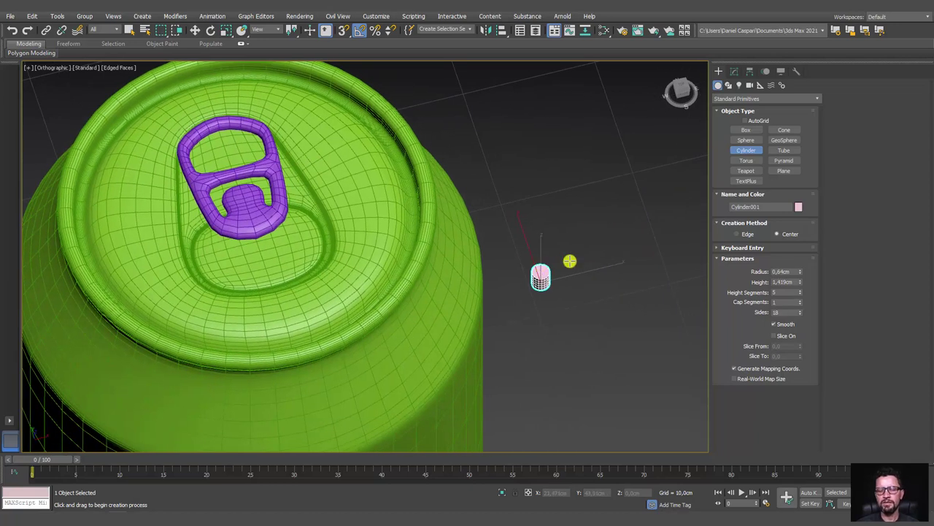
pyautogui.press('Delete')
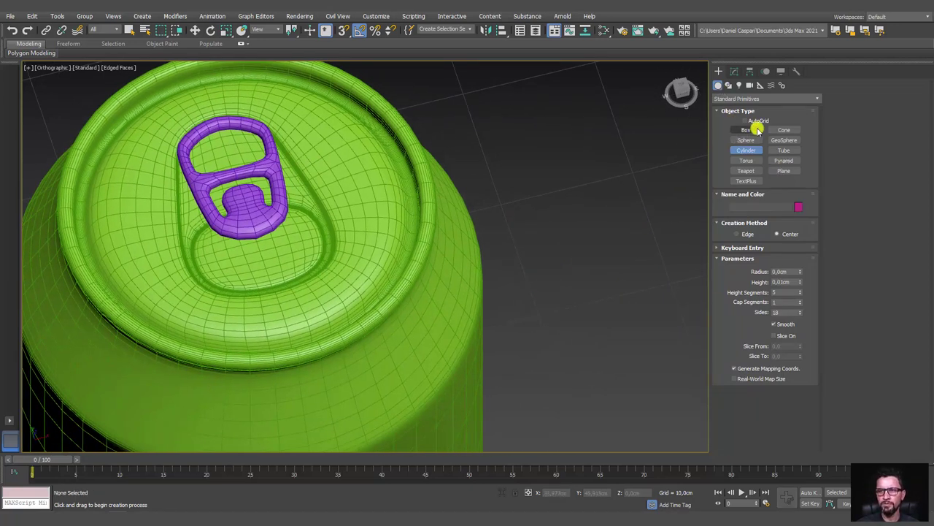
pyautogui.click(757, 130)
pyautogui.click(600, 292)
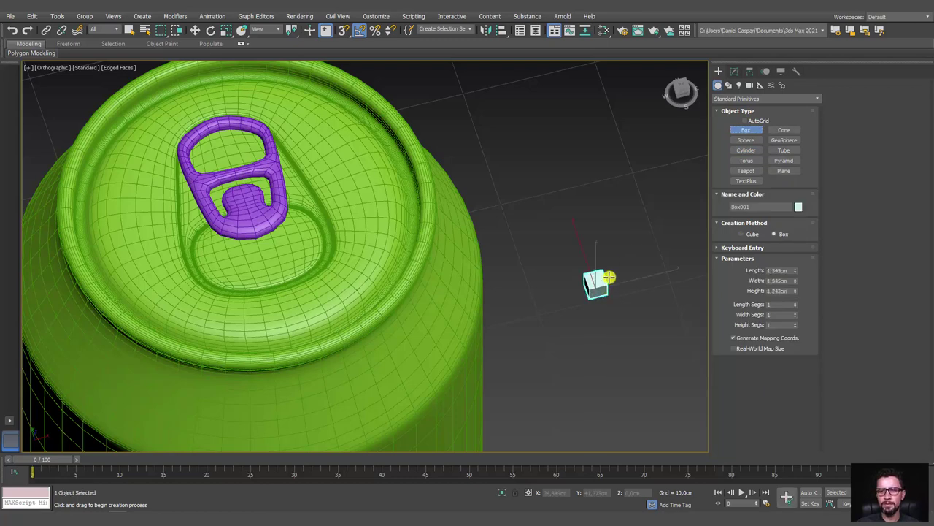
# Add Edit Poly and TurboSmooth modifiers to the box
pyautogui.scroll(3, 609, 278)
pyautogui.scroll(-2, 603, 259)
pyautogui.scroll(2, 607, 290)
pyautogui.scroll(3, 609, 309)
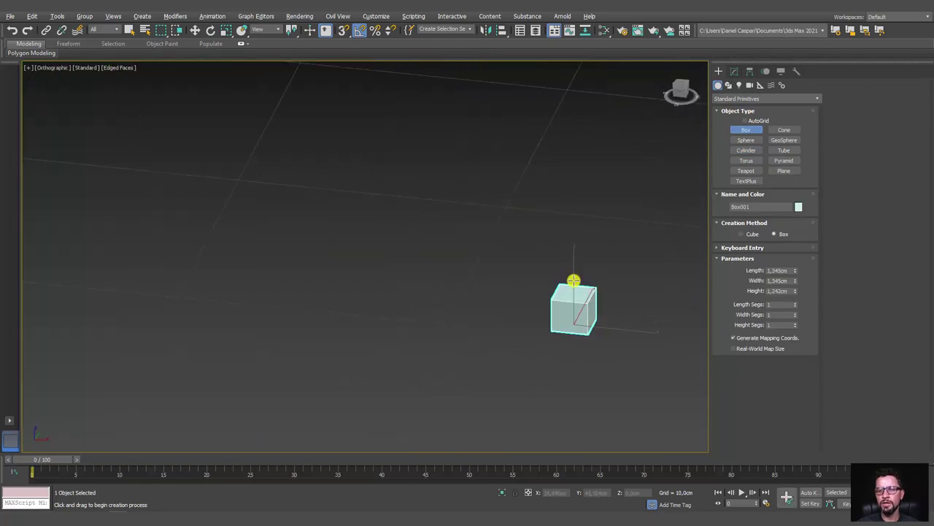
pyautogui.moveTo(574, 281); pyautogui.dragTo(554, 236, button='middle')
pyautogui.click(734, 71)
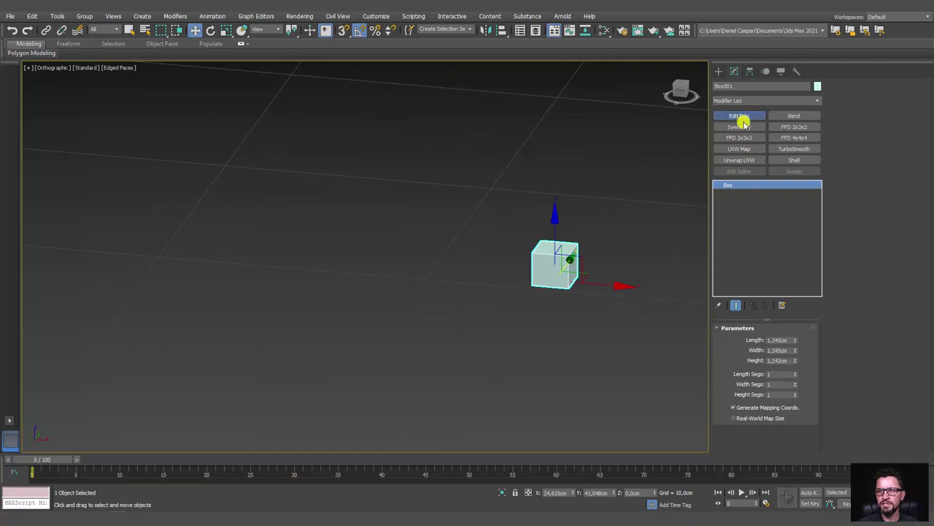
pyautogui.click(740, 117)
pyautogui.click(888, 95)
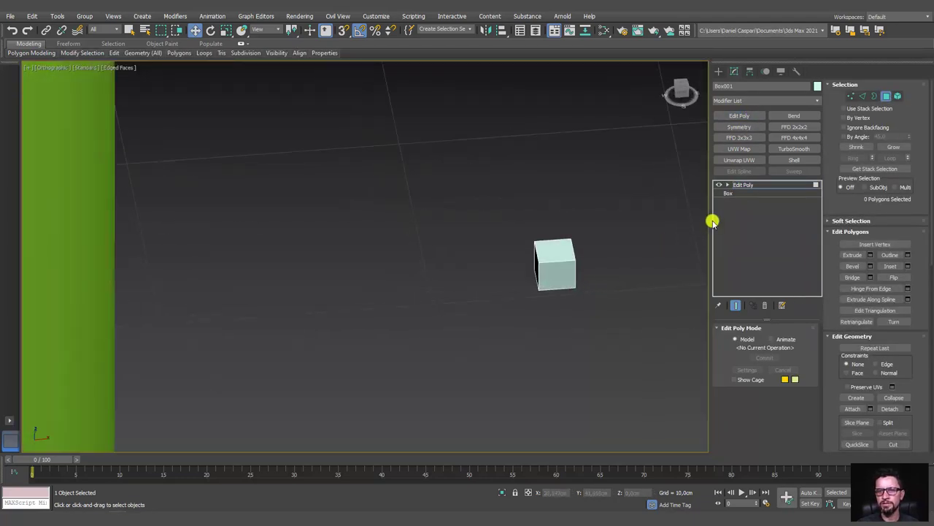
pyautogui.click(743, 184)
pyautogui.click(793, 150)
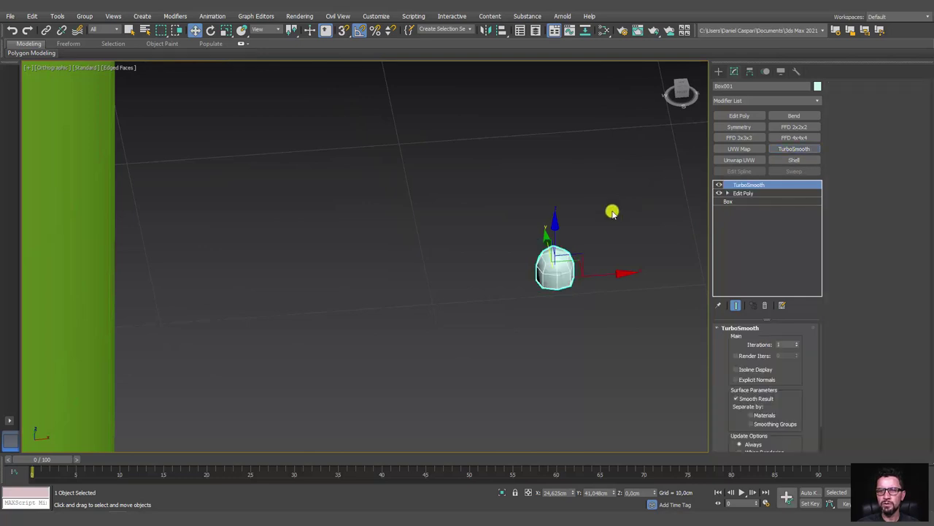
pyautogui.scroll(2, 567, 262)
# Scale the box flat into a rivet and Align its centre to the pull tab
pyautogui.press('e')
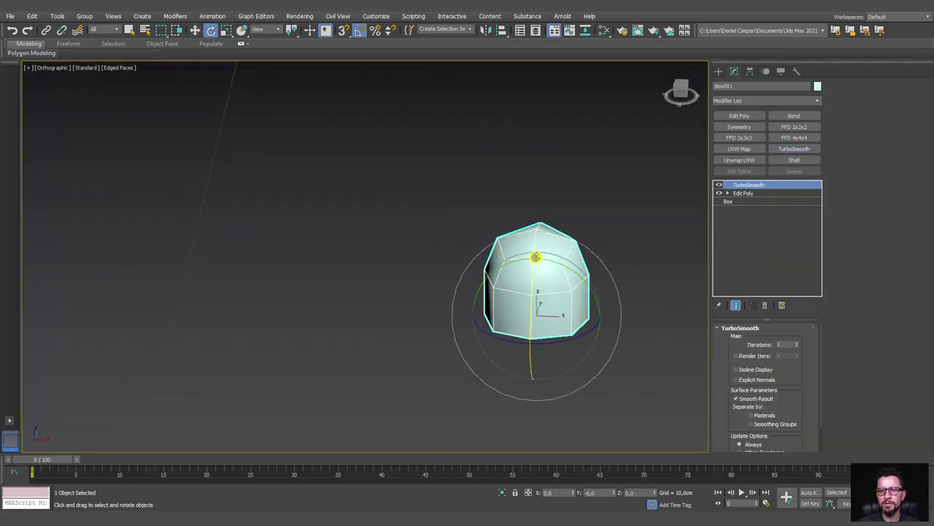
pyautogui.press('r')
pyautogui.moveTo(538, 244); pyautogui.dragTo(550, 319)
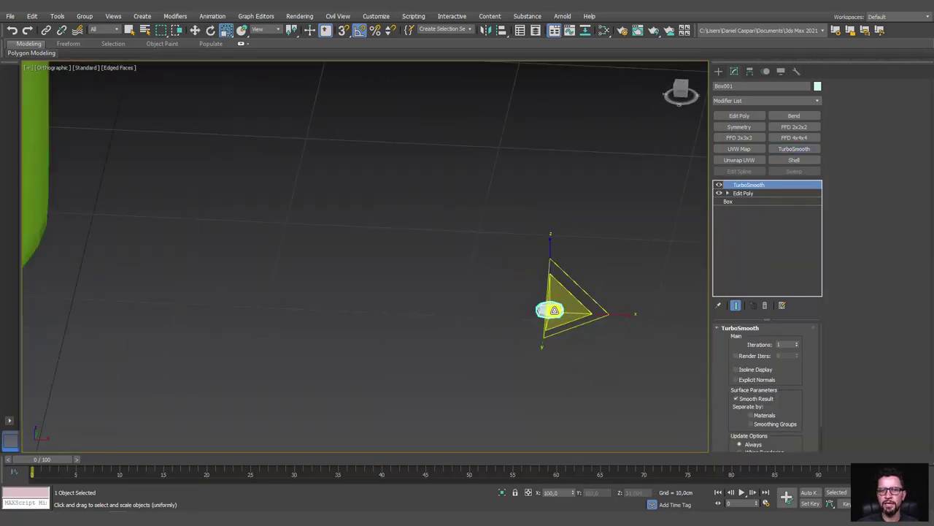
pyautogui.keyDown('alt'); pyautogui.moveTo(549, 319); pyautogui.dragTo(569, 299, button='middle'); pyautogui.keyUp('alt')
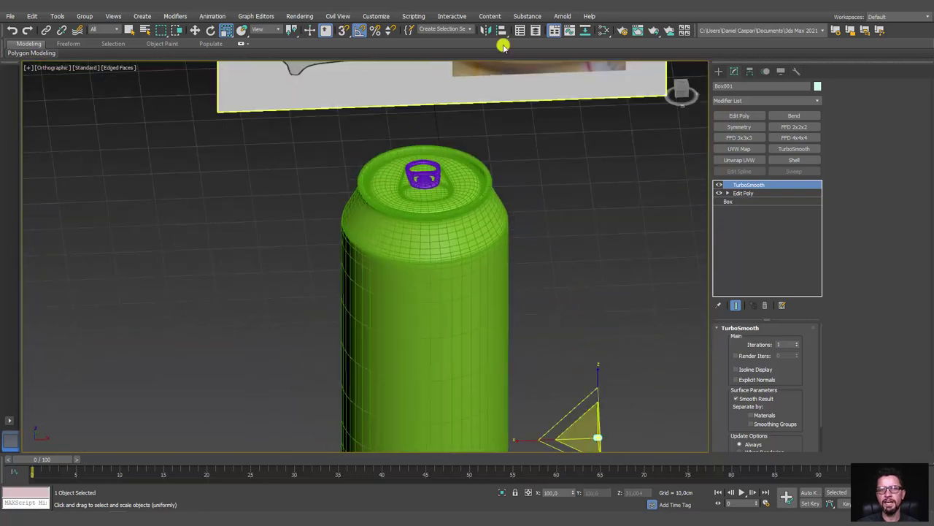
pyautogui.click(501, 30)
pyautogui.click(428, 192)
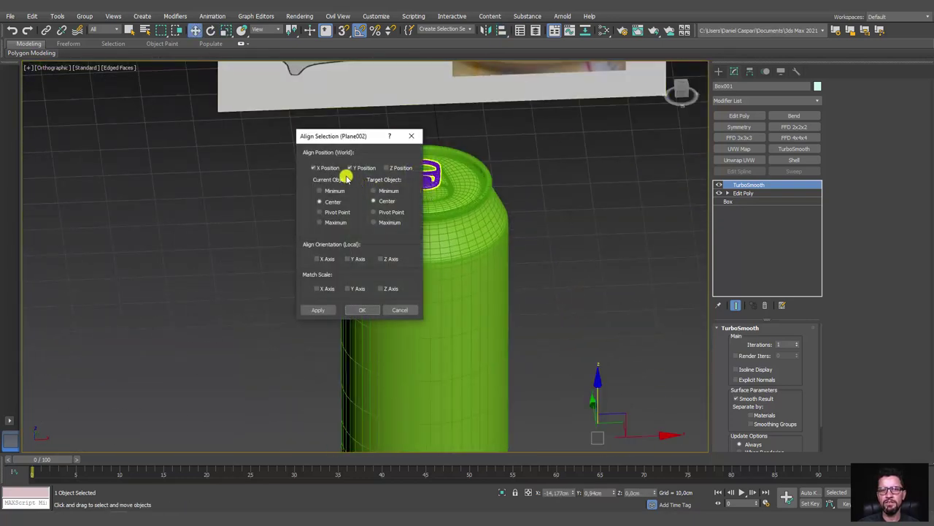
pyautogui.click(357, 308)
pyautogui.press('z')
pyautogui.moveTo(413, 192)
pyautogui.keyDown('alt'); pyautogui.mouseDown(button='middle')
pyautogui.moveTo(428, 239)
pyautogui.moveTo(418, 212)
pyautogui.mouseUp(button='middle'); pyautogui.keyUp('alt')
pyautogui.moveTo(415, 207); pyautogui.dragTo(425, 233)
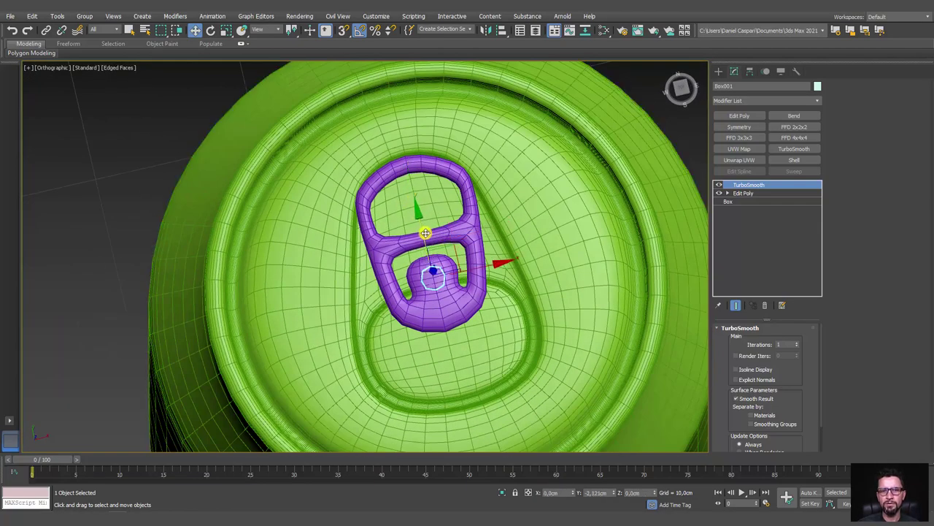
pyautogui.keyDown('alt'); pyautogui.moveTo(425, 233); pyautogui.dragTo(428, 242, button='middle'); pyautogui.keyUp('alt')
pyautogui.moveTo(427, 242); pyautogui.dragTo(431, 233)
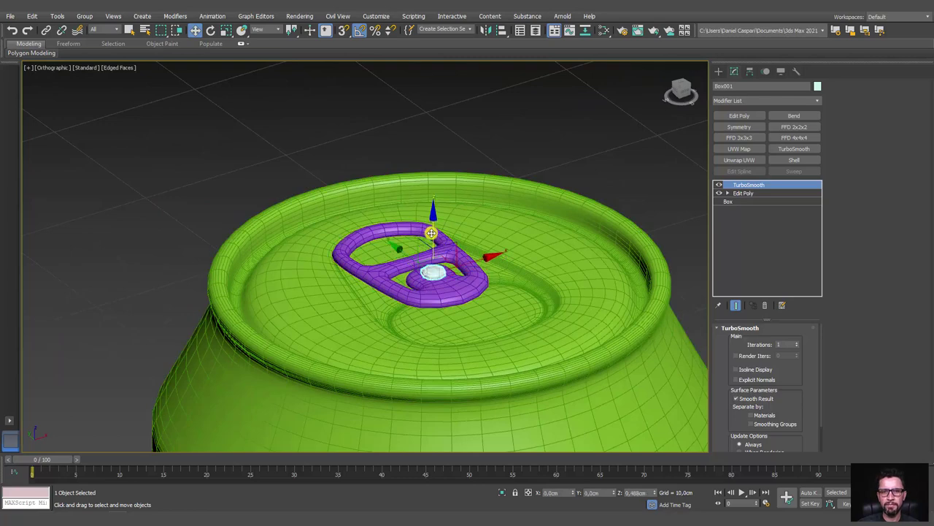
# Select the pull tab and expand its modifier stack
pyautogui.click(433, 268)
pyautogui.press('z')
pyautogui.click(465, 300)
pyautogui.click(719, 185)
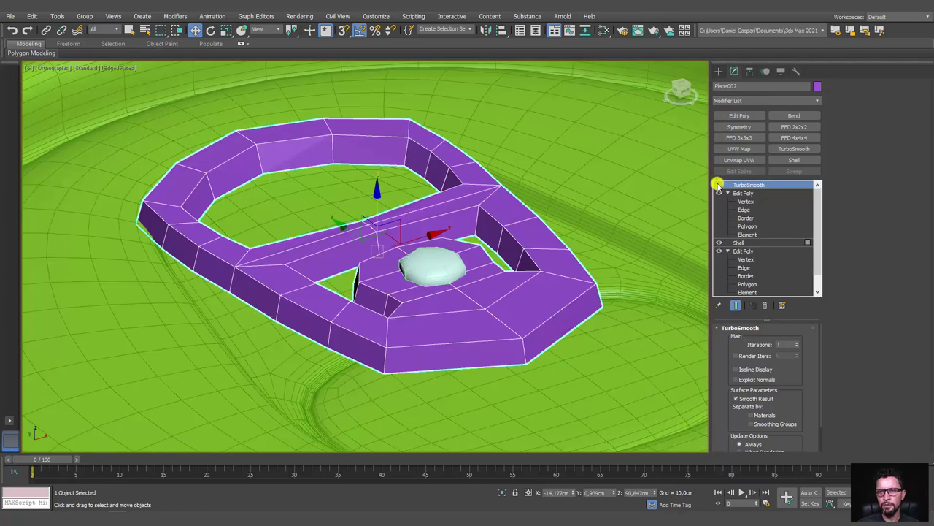
pyautogui.scroll(-5, 541, 278)
pyautogui.scroll(-3, 515, 292)
pyautogui.scroll(-5, 528, 317)
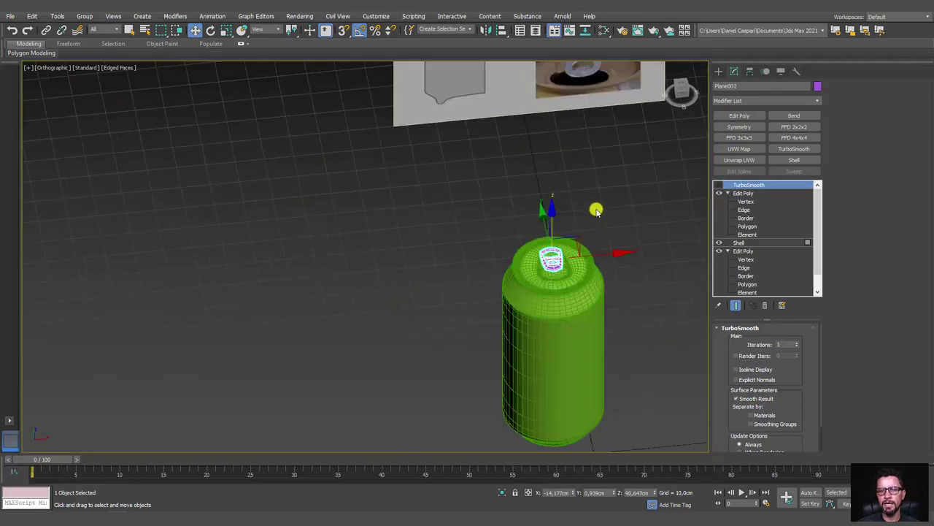
pyautogui.moveTo(594, 209)
pyautogui.mouseDown(button='middle')
pyautogui.moveTo(502, 336)
pyautogui.moveTo(599, 381)
pyautogui.mouseUp(button='middle')
pyautogui.scroll(3, 511, 306)
pyautogui.scroll(4, 552, 250)
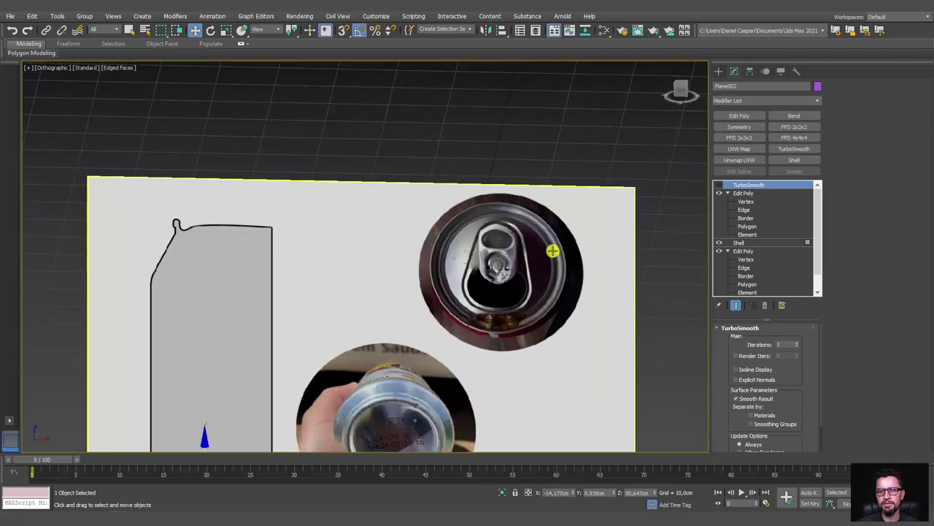
pyautogui.scroll(4, 459, 290)
pyautogui.scroll(4, 460, 289)
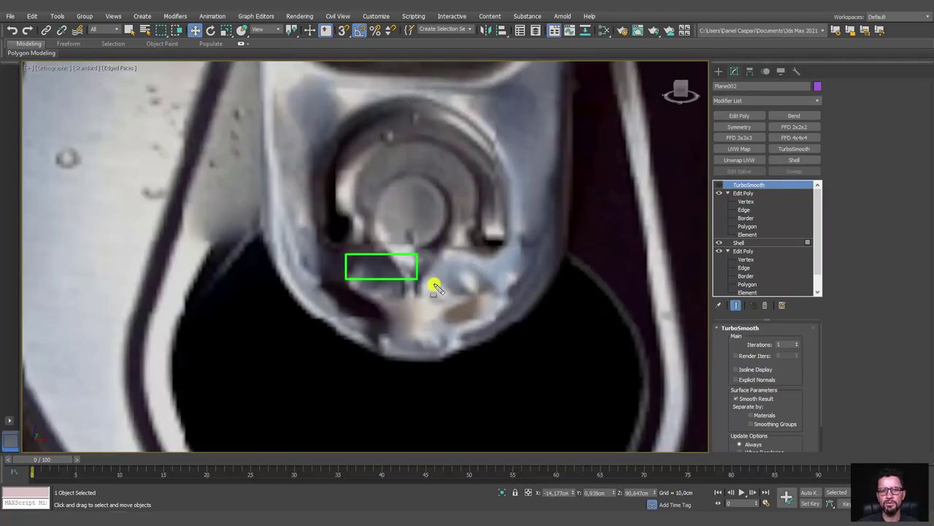
pyautogui.moveTo(435, 287); pyautogui.dragTo(486, 327)
pyautogui.scroll(-5, 386, 232)
pyautogui.scroll(-2, 343, 222)
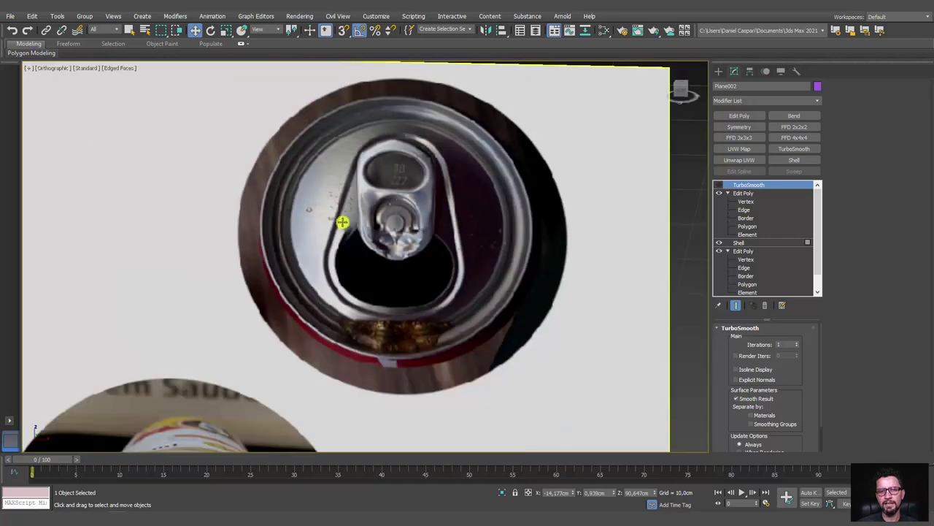
pyautogui.scroll(-4, 435, 228)
pyautogui.moveTo(351, 296); pyautogui.dragTo(467, 183, button='middle')
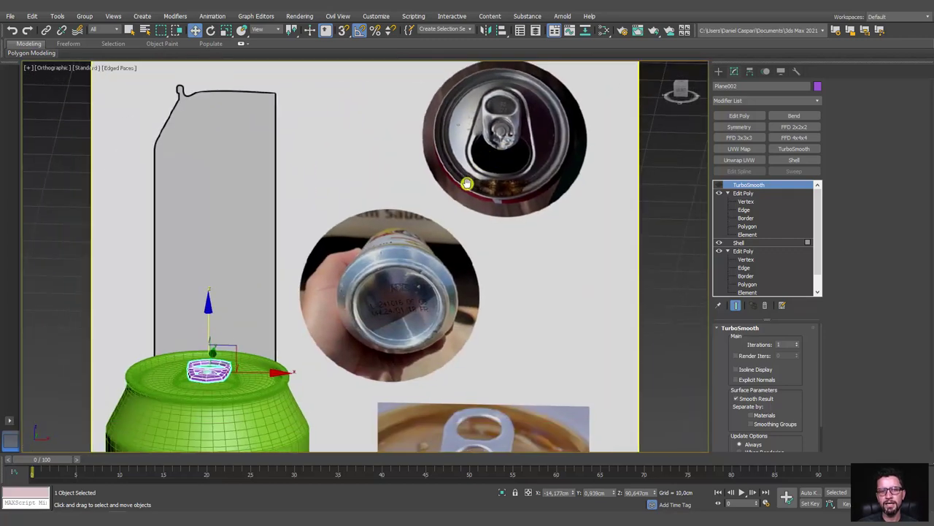
pyautogui.moveTo(223, 357)
pyautogui.mouseDown(button='middle')
pyautogui.moveTo(391, 270)
pyautogui.moveTo(511, 306)
pyautogui.mouseUp(button='middle')
pyautogui.scroll(6, 511, 306)
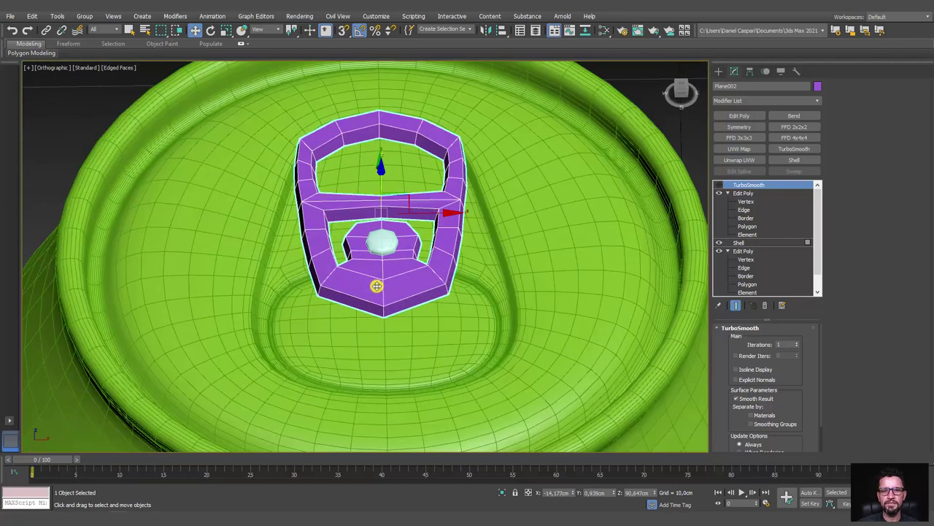
# Scale down the four base polygons of the pull tab around the rivet, then inspect from below
pyautogui.click(747, 226)
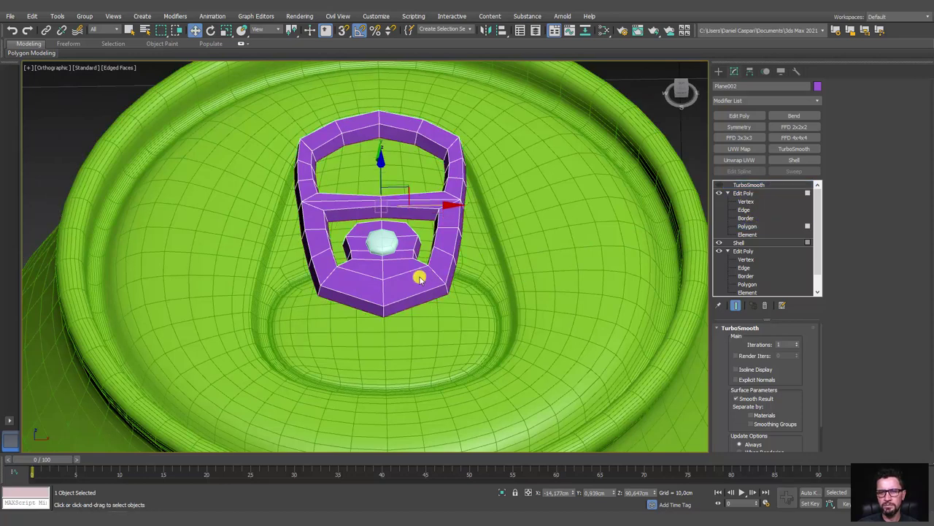
pyautogui.click(394, 270)
pyautogui.keyDown('ctrl'); pyautogui.click(370, 268); pyautogui.keyUp('ctrl')
pyautogui.scroll(3, 402, 280)
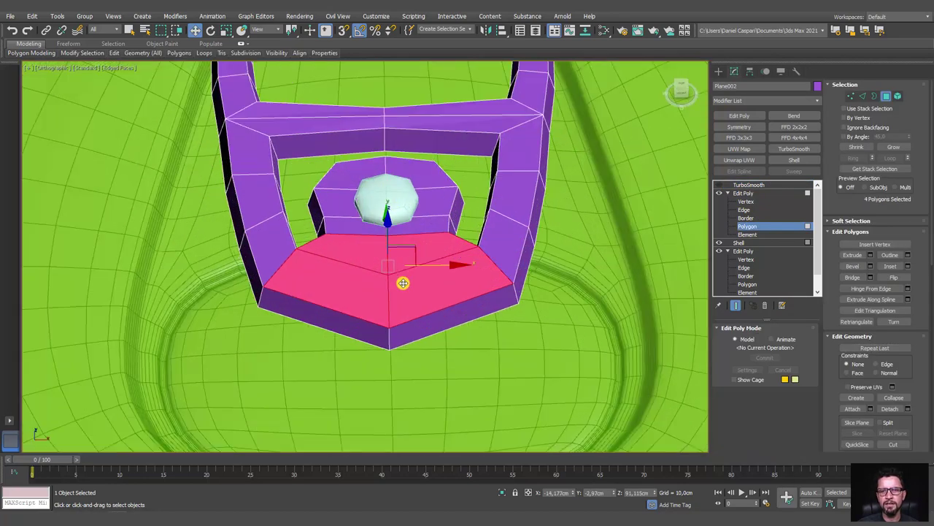
pyautogui.scroll(2, 402, 280)
pyautogui.press('r')
pyautogui.moveTo(381, 270); pyautogui.dragTo(381, 292)
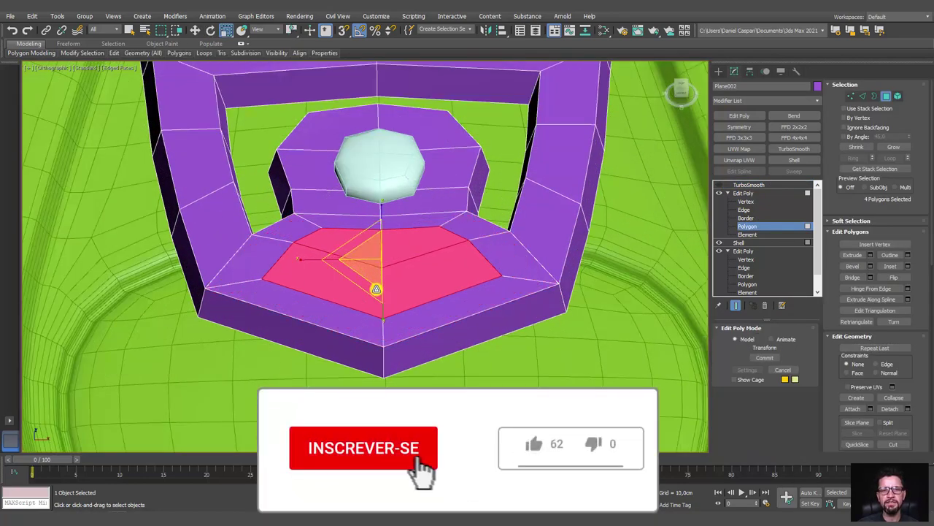
pyautogui.keyDown('alt'); pyautogui.moveTo(381, 292); pyautogui.dragTo(387, 217, button='middle'); pyautogui.keyUp('alt')
pyautogui.press('w')
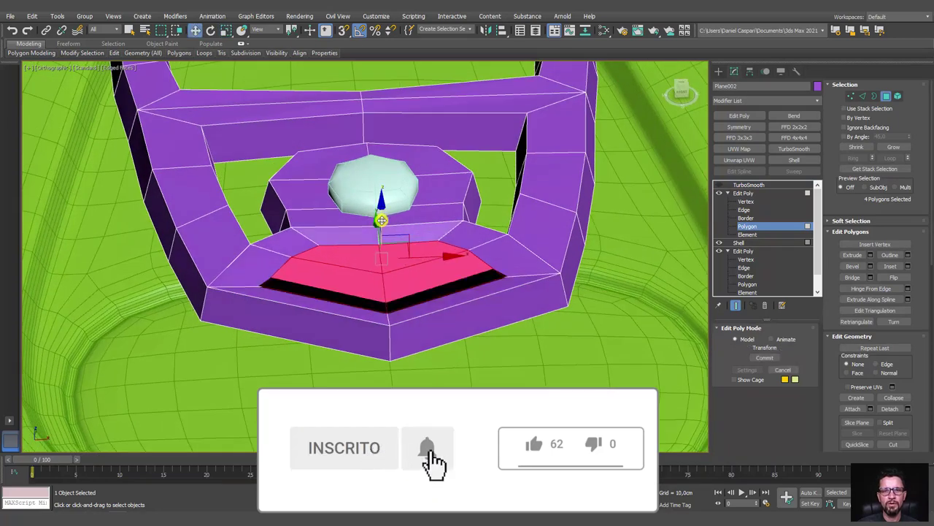
pyautogui.moveTo(387, 216); pyautogui.dragTo(386, 219)
pyautogui.press('F2')
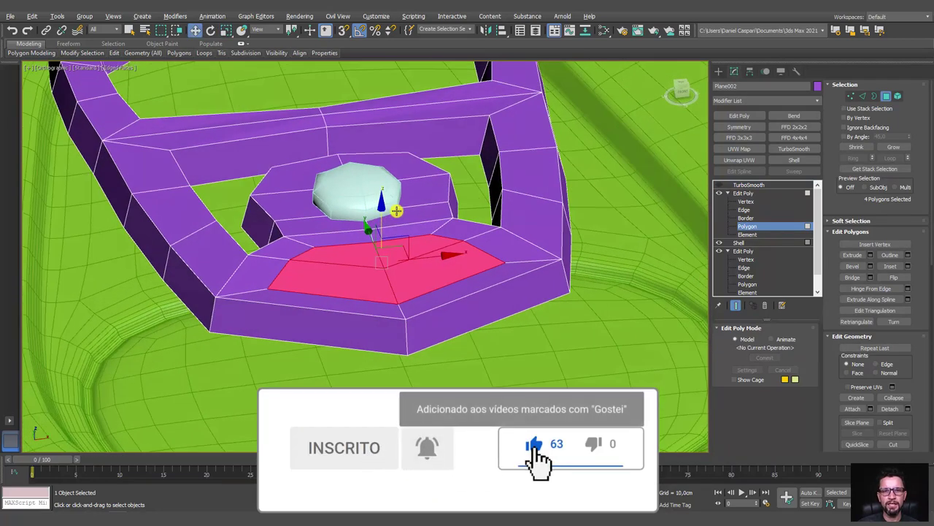
pyautogui.keyDown('alt'); pyautogui.moveTo(387, 216); pyautogui.dragTo(383, 217, button='middle'); pyautogui.keyUp('alt')
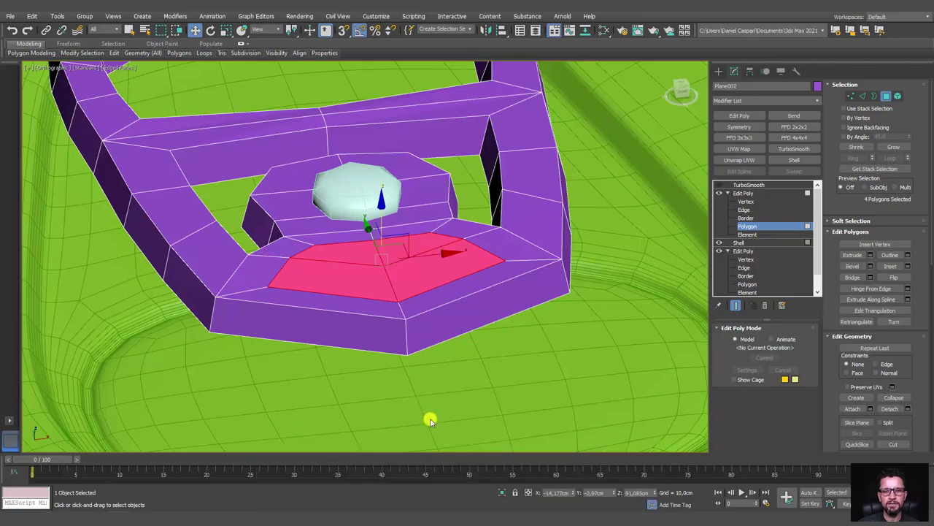
pyautogui.moveTo(481, 382)
pyautogui.keyDown('alt'); pyautogui.mouseDown(button='middle')
pyautogui.moveTo(490, 304)
pyautogui.moveTo(478, 253)
pyautogui.mouseUp(button='middle'); pyautogui.keyUp('alt')
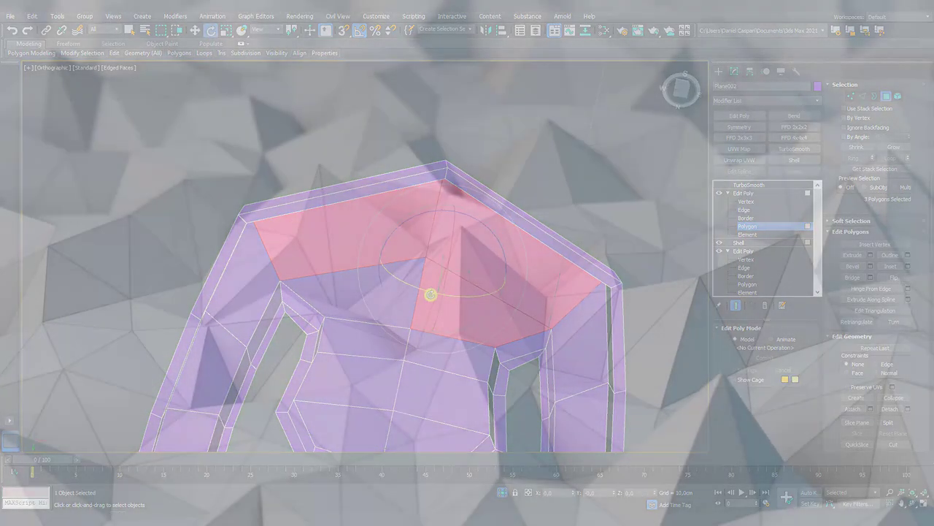